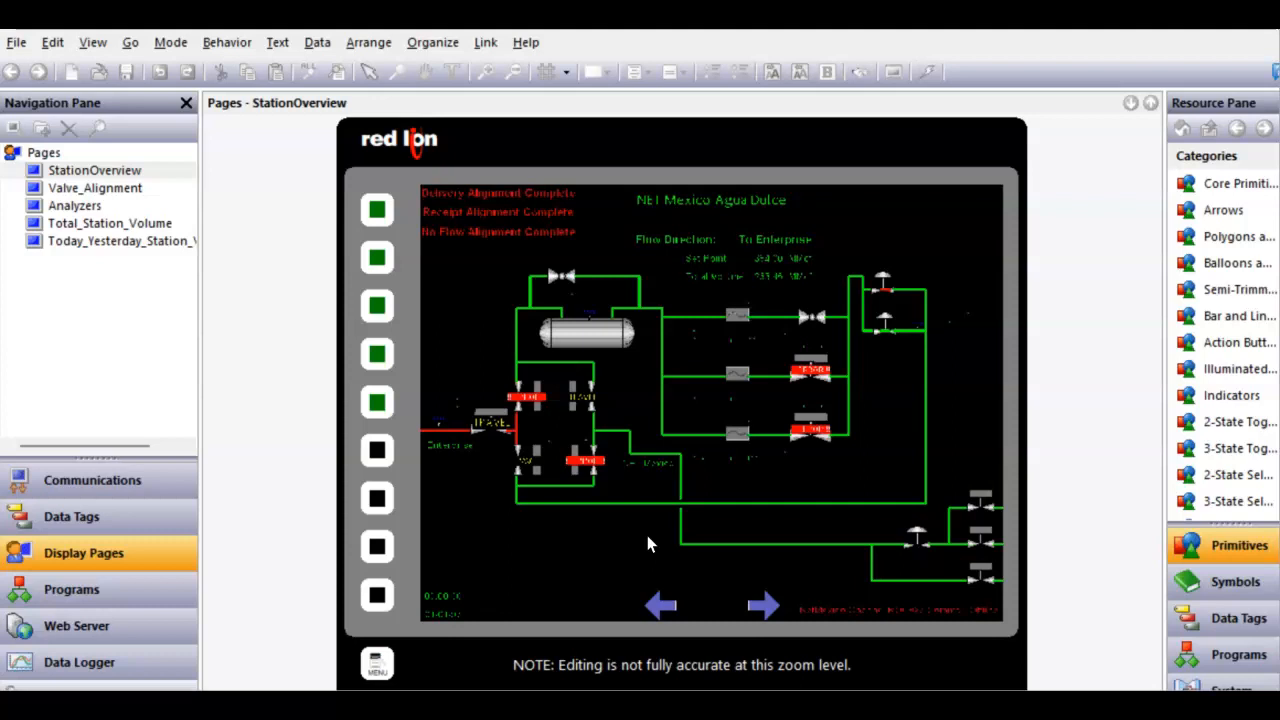
- Zoom into the station overview page and compare the valve states with the reference photo of the panel
{"action": "scroll", "coordinate": [631, 519], "scroll_direction": "up", "scroll_amount": 2}
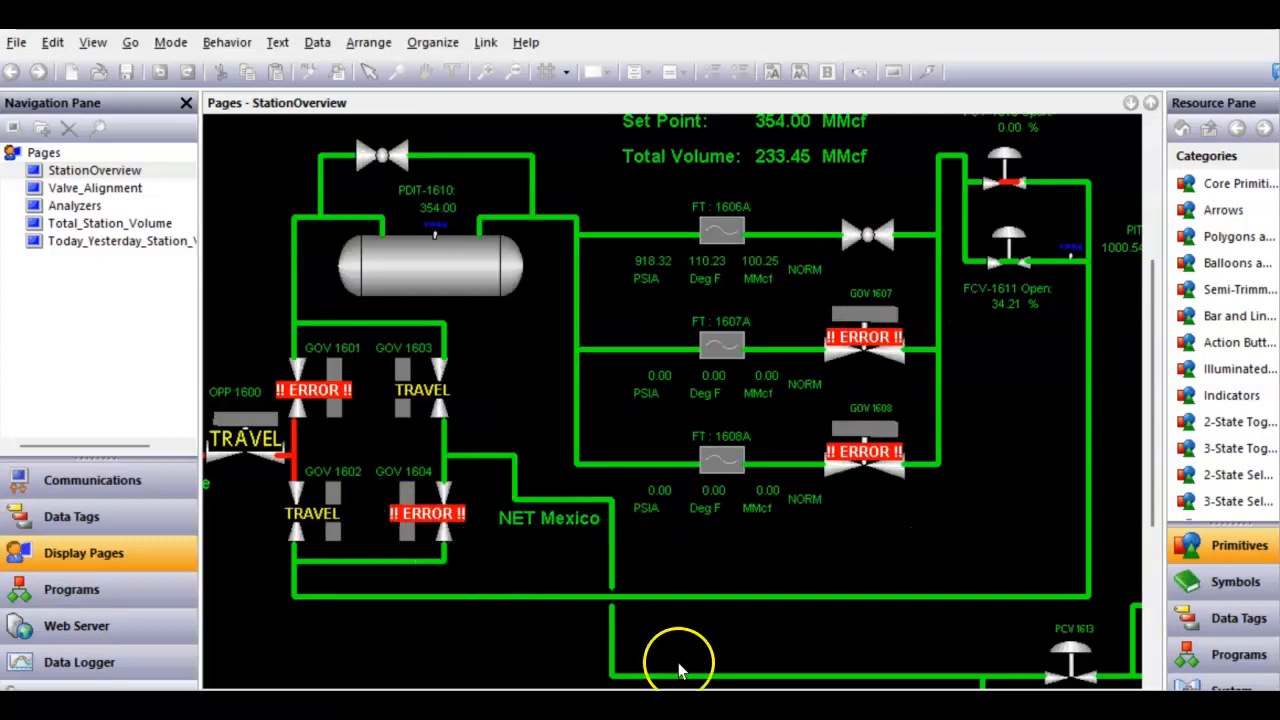
{"action": "key", "text": "alt+Tab"}
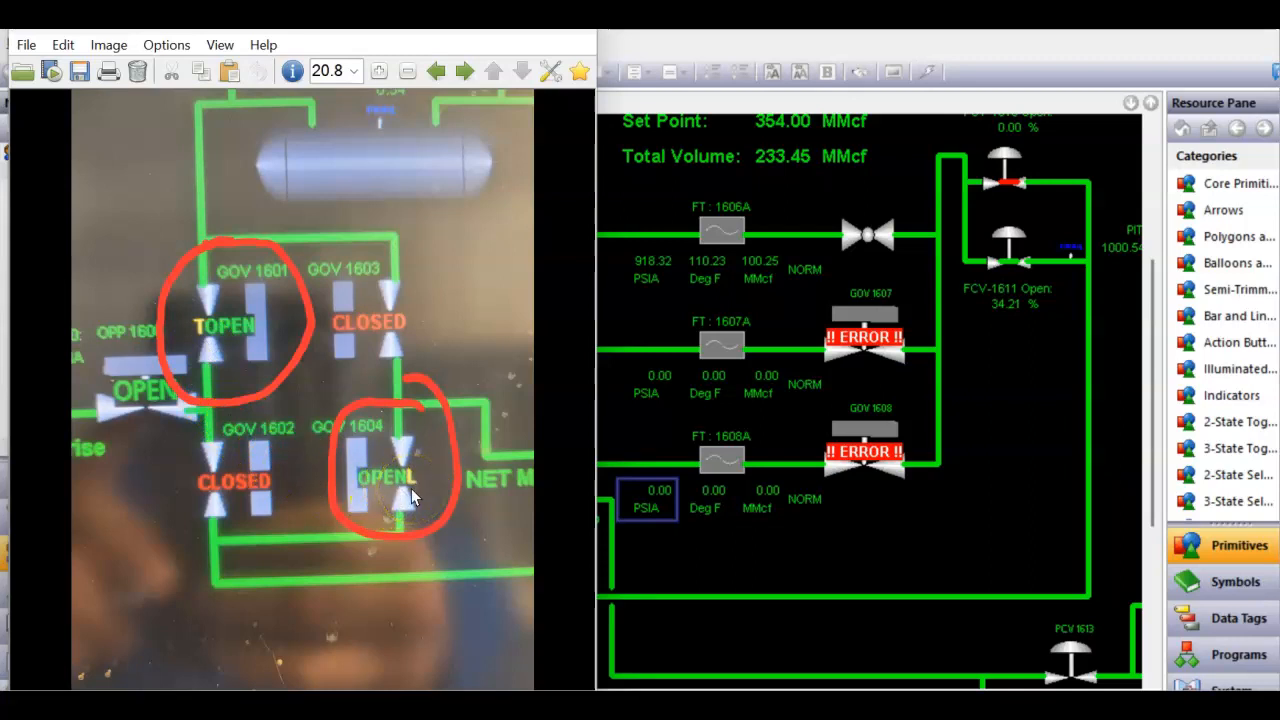
{"action": "left_click", "coordinate": [720, 562]}
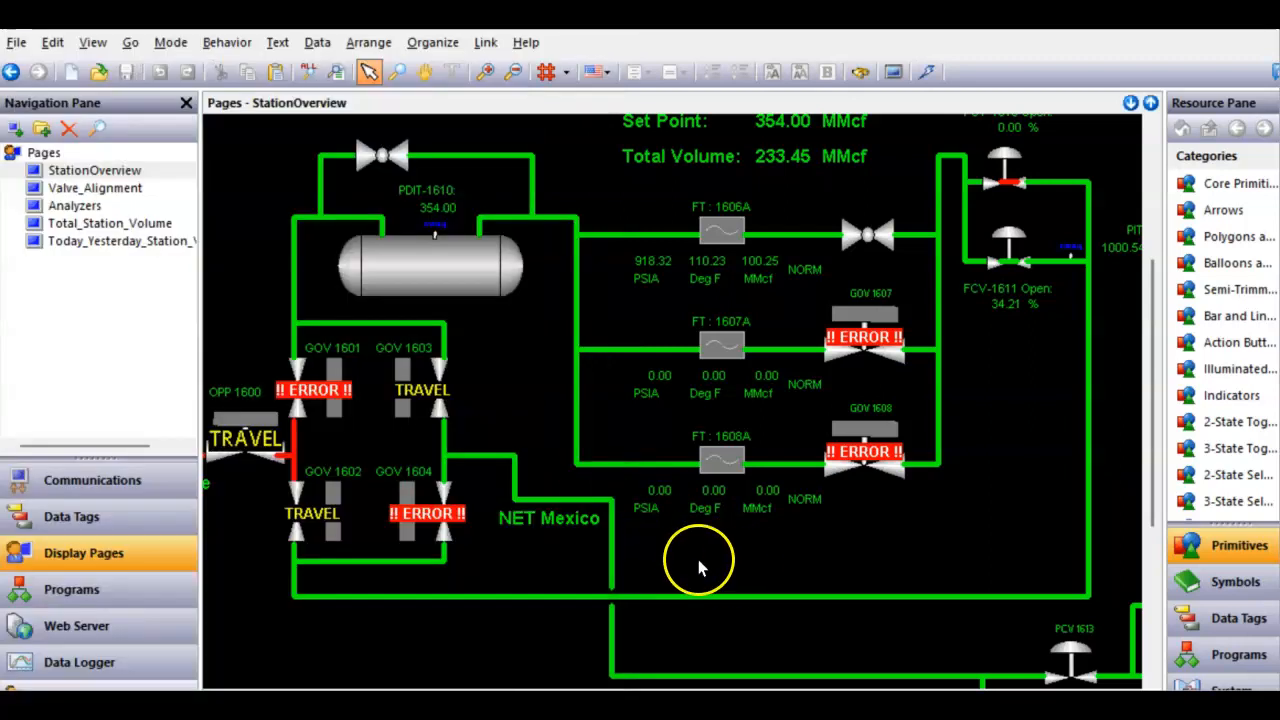
- Open the GOV 1601 valve image's properties and review each settings page before closing the dialog
{"action": "left_click", "coordinate": [424, 508]}
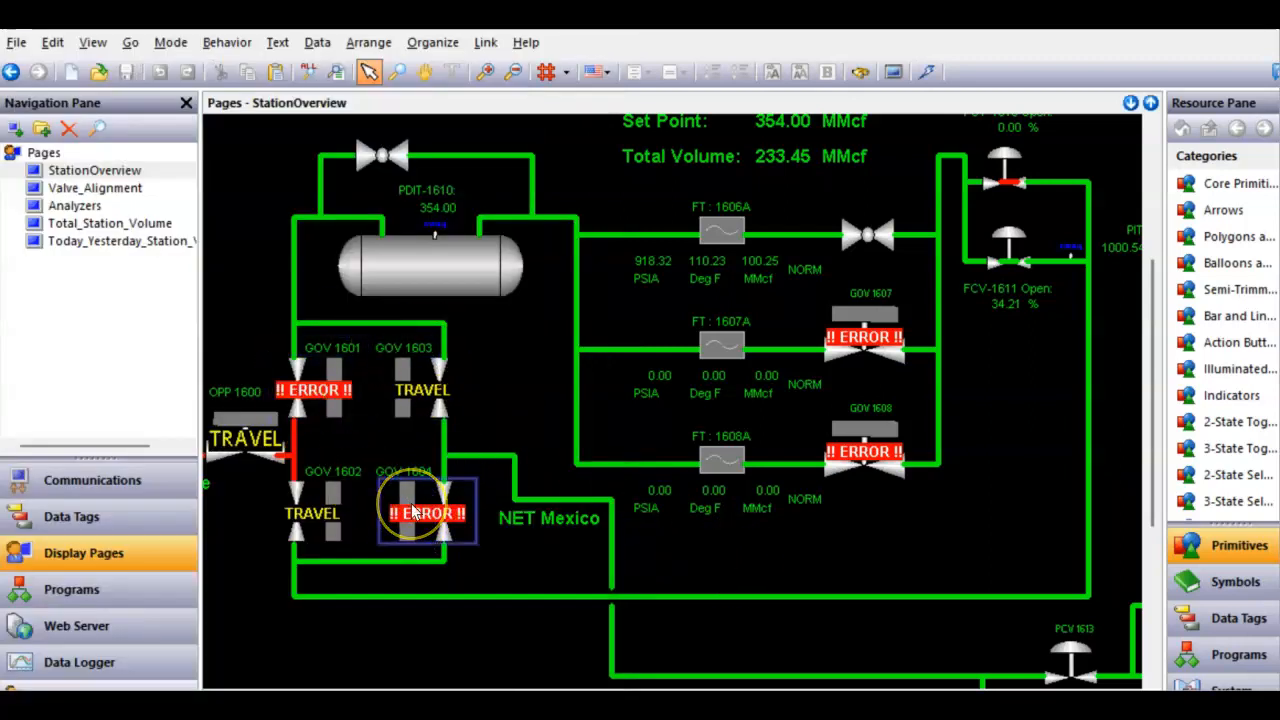
{"action": "left_click", "coordinate": [351, 437]}
{"action": "left_click", "coordinate": [322, 405]}
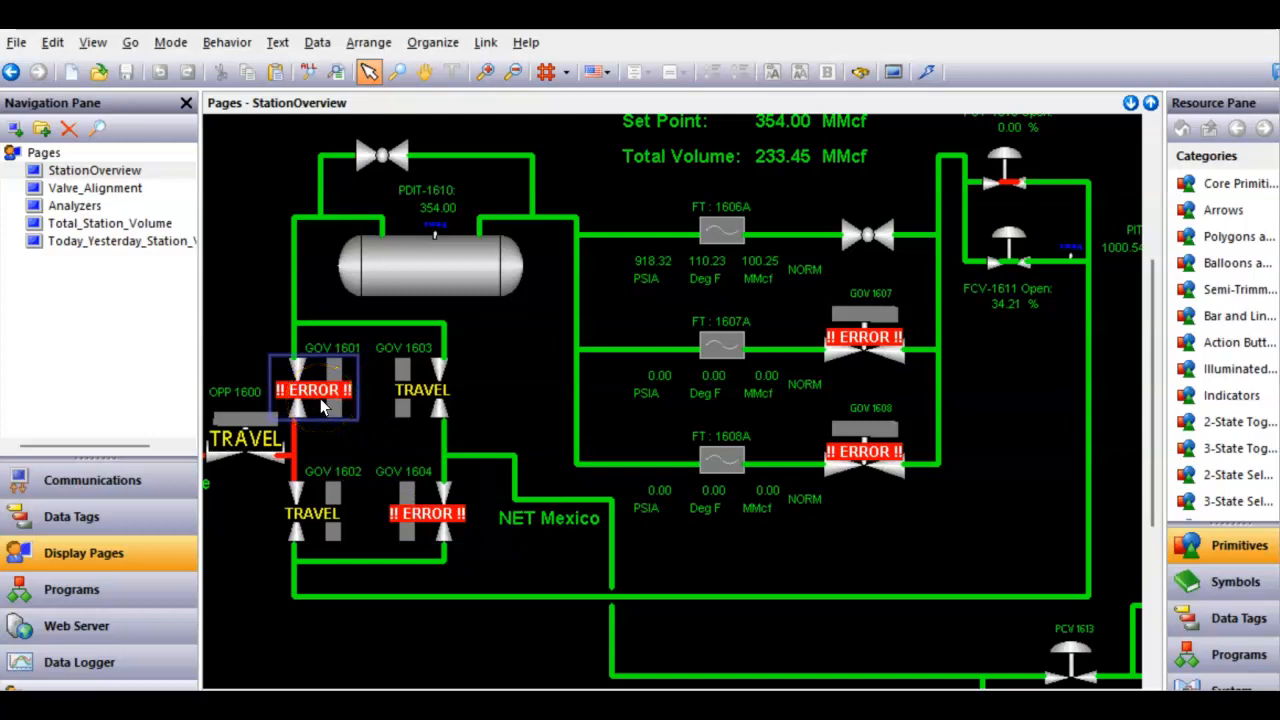
{"action": "right_click", "coordinate": [322, 405]}
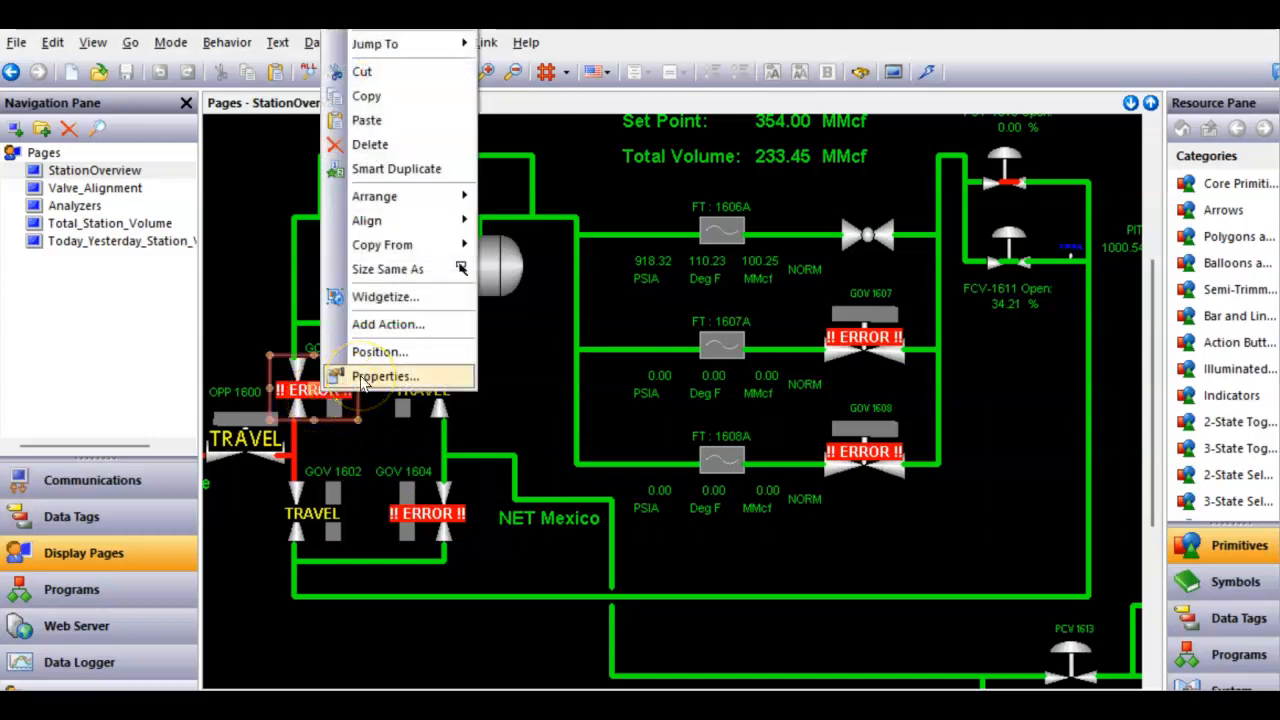
{"action": "left_click", "coordinate": [385, 376]}
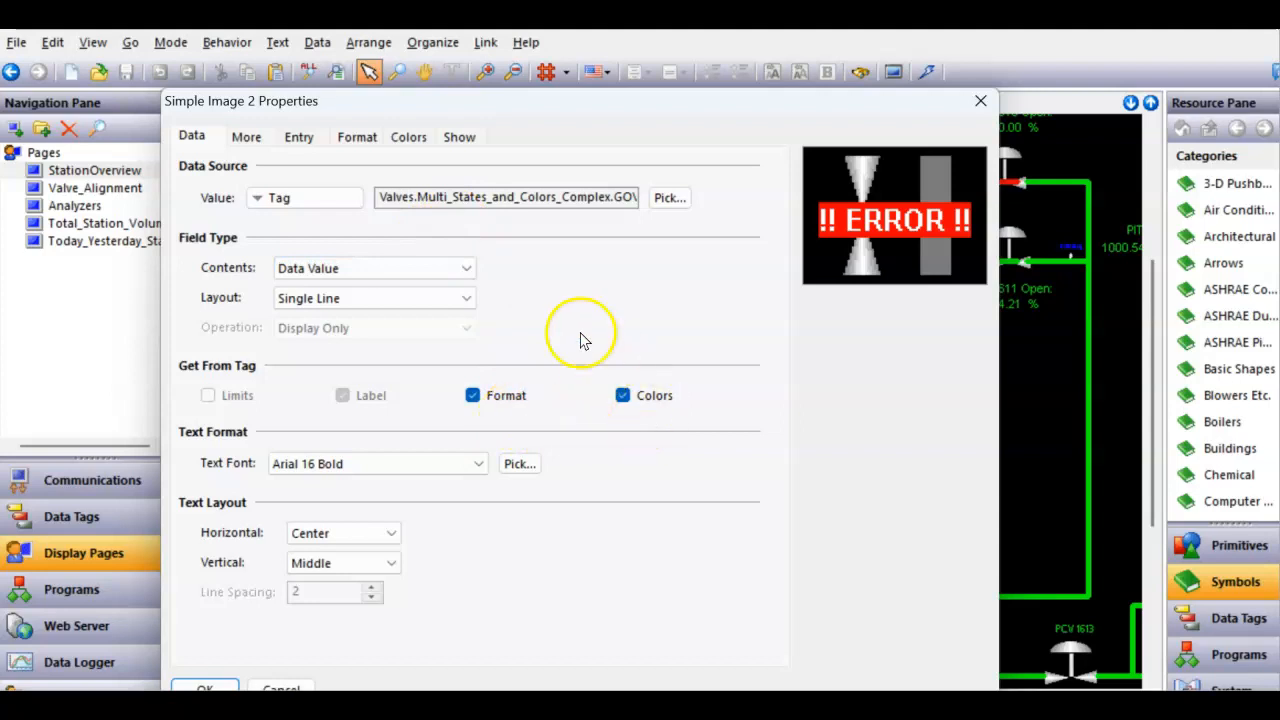
{"action": "left_click", "coordinate": [262, 143]}
{"action": "left_click", "coordinate": [306, 142]}
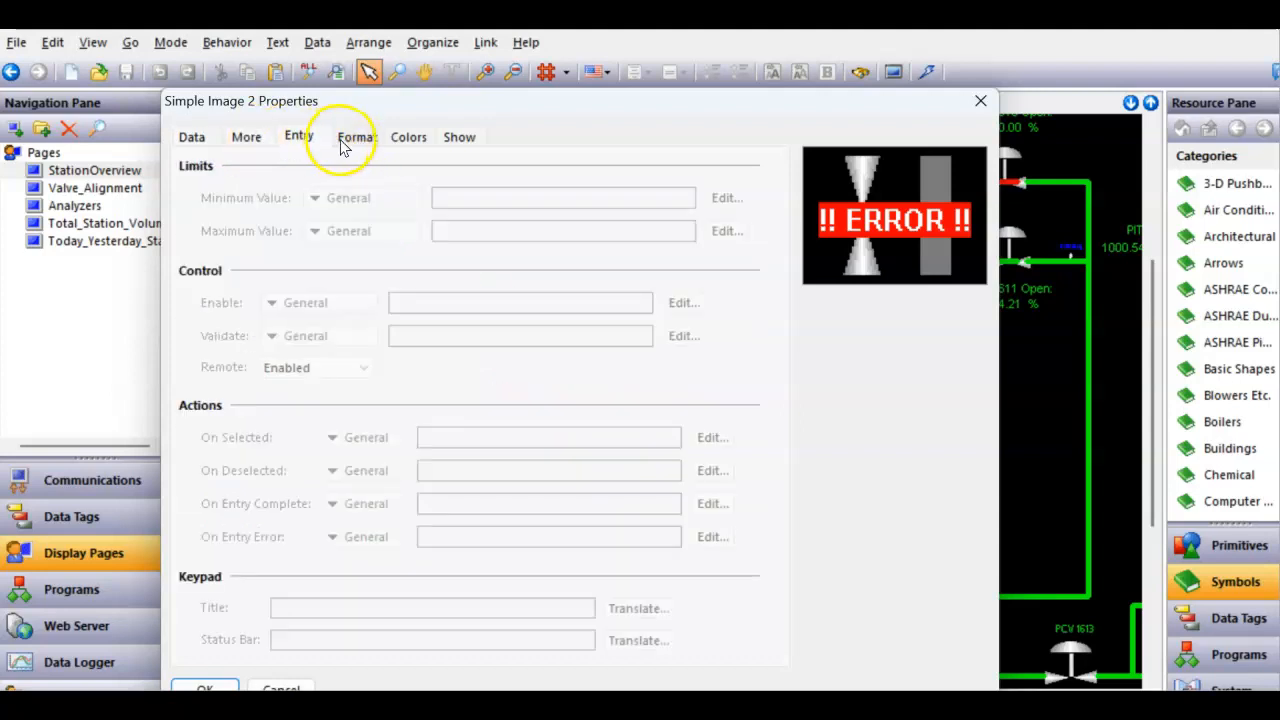
{"action": "left_click", "coordinate": [345, 142]}
{"action": "left_click", "coordinate": [403, 140]}
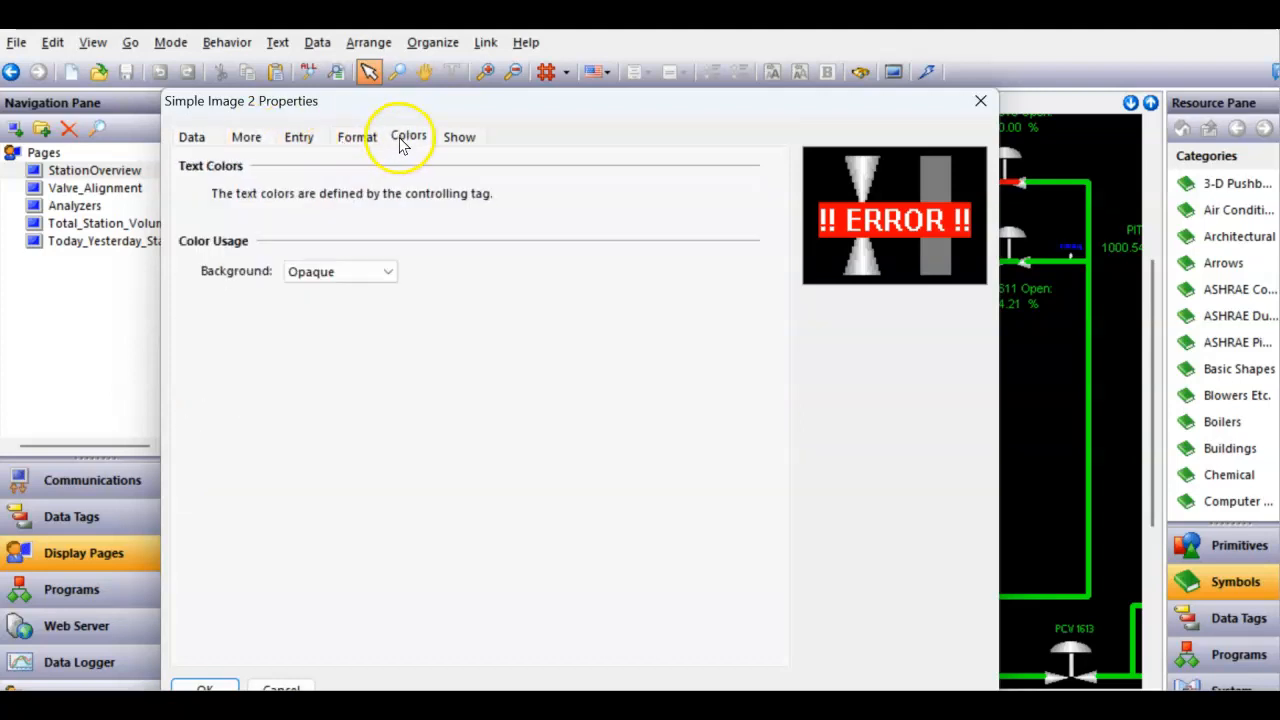
{"action": "left_click", "coordinate": [457, 140]}
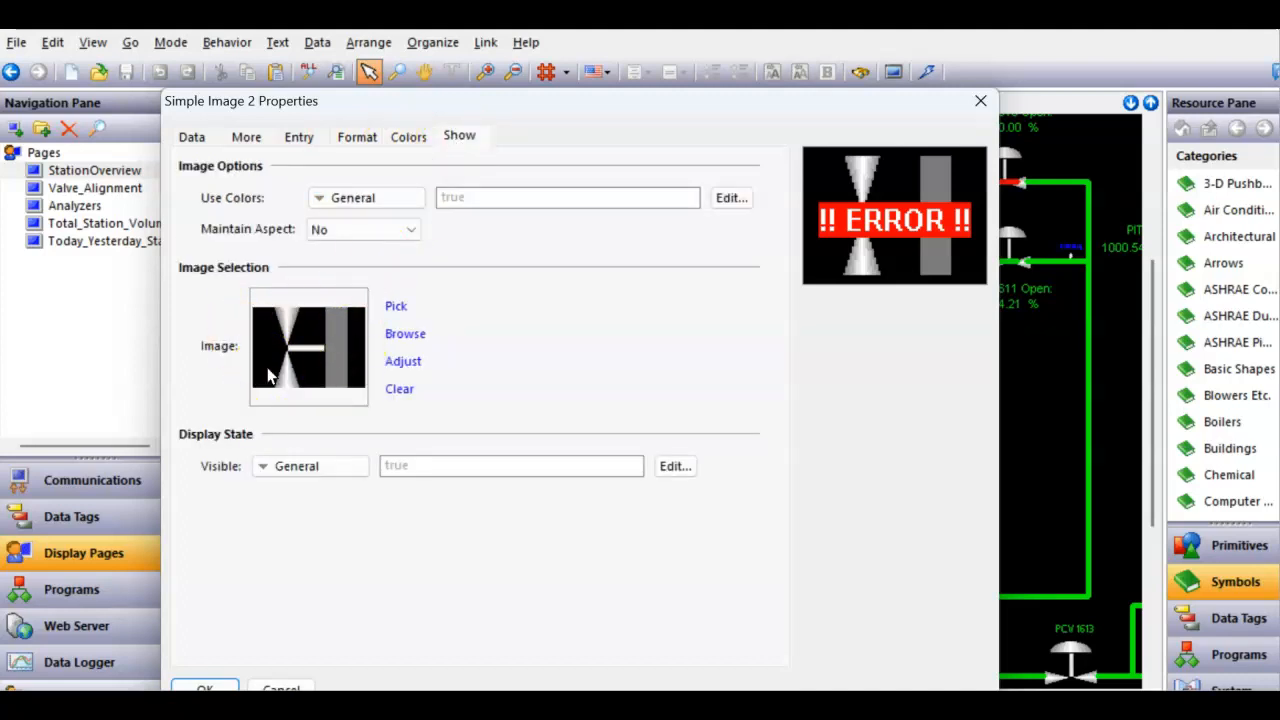
{"action": "left_click", "coordinate": [194, 140]}
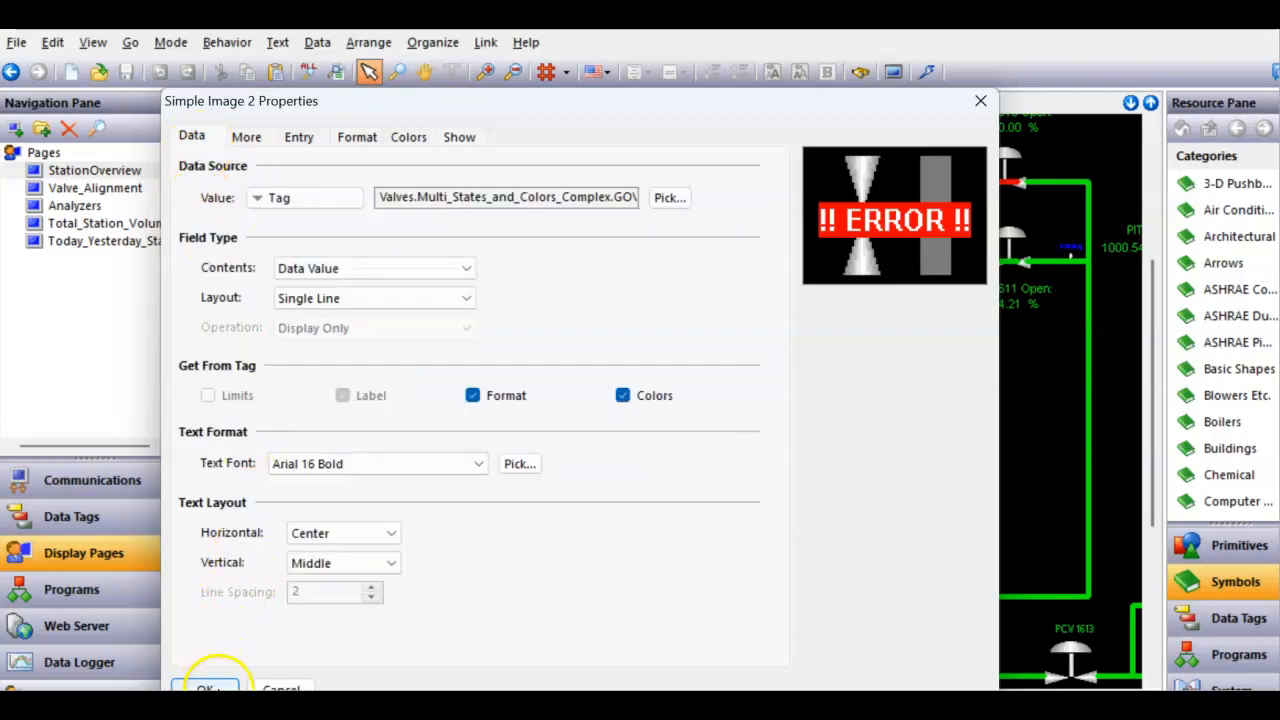
{"action": "left_click", "coordinate": [205, 688]}
- Jump from the GOV 1601 valve to its data tag and widen the navigation pane to show full tag names
{"action": "right_click", "coordinate": [310, 385]}
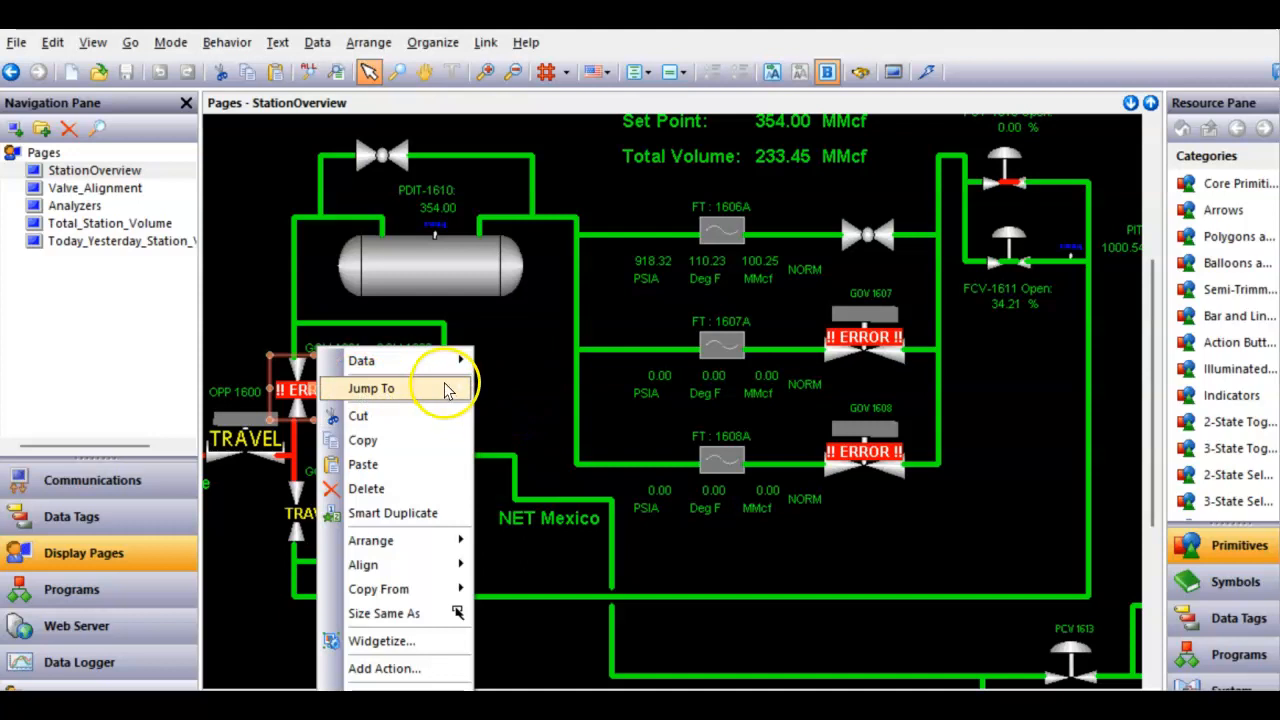
{"action": "left_click", "coordinate": [525, 380]}
{"action": "right_click", "coordinate": [345, 393]}
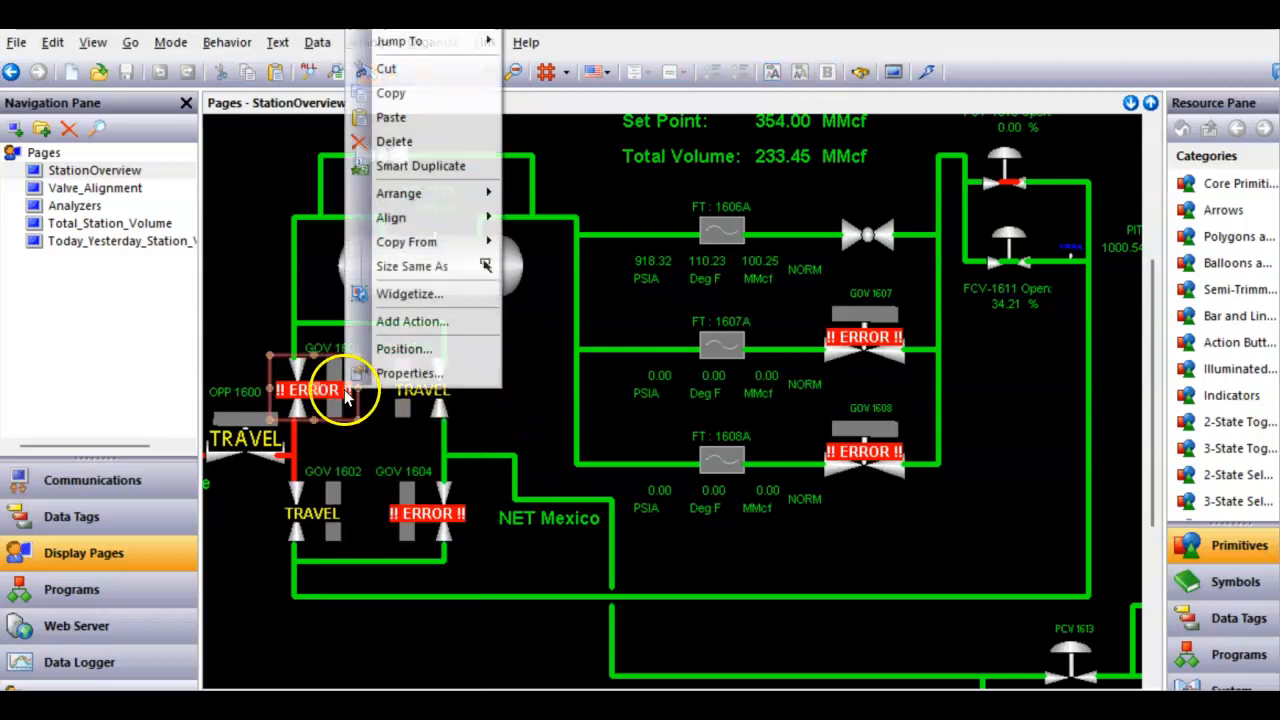
{"action": "mouse_move", "coordinate": [443, 40]}
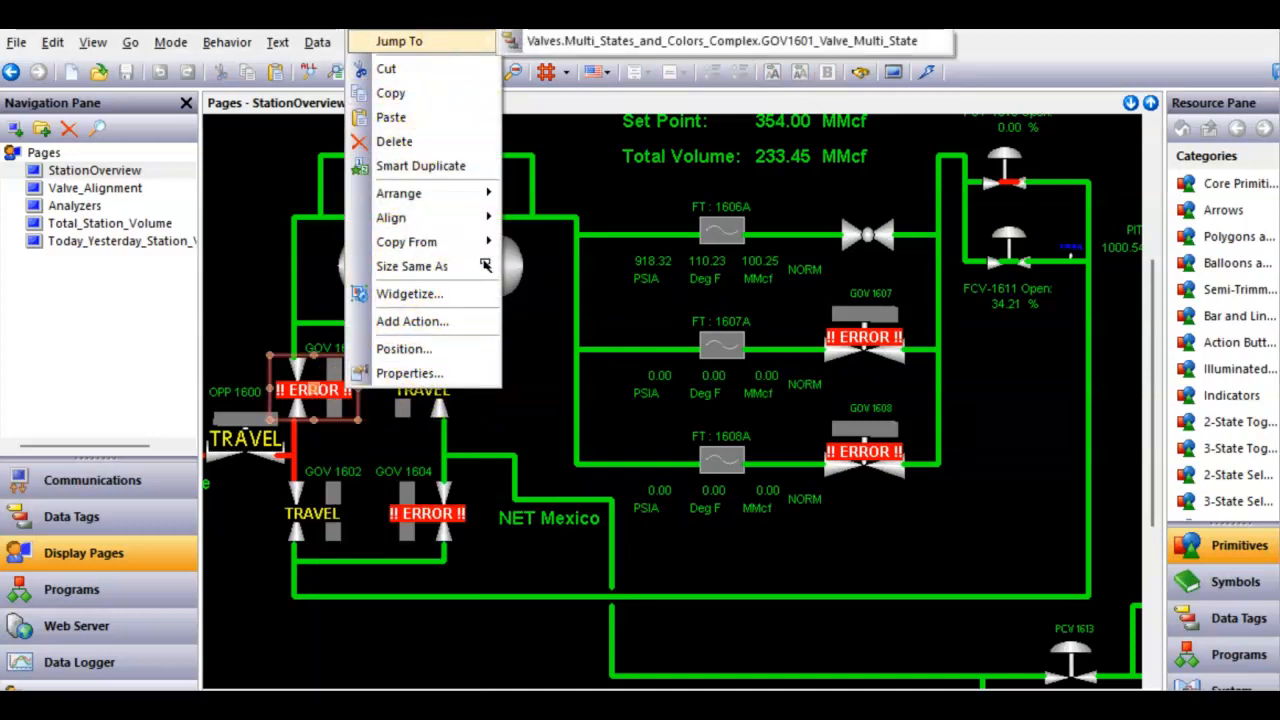
{"action": "left_click", "coordinate": [535, 41]}
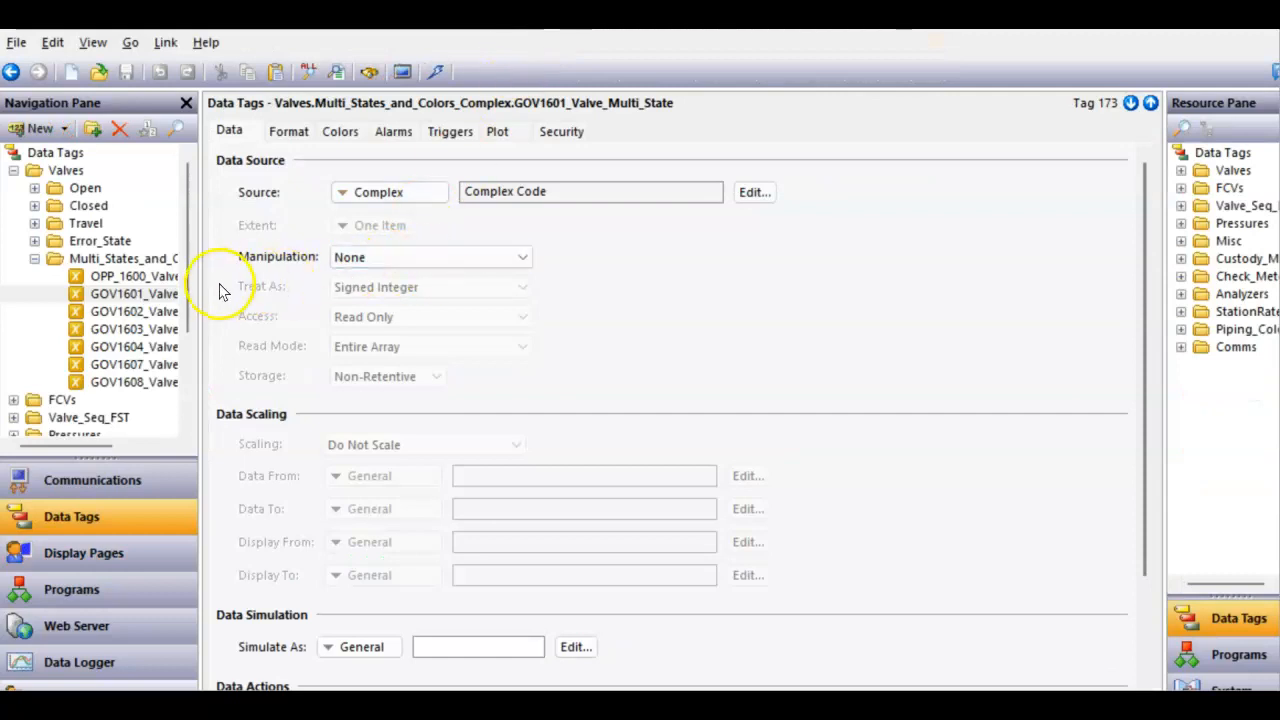
{"action": "left_click", "coordinate": [148, 298]}
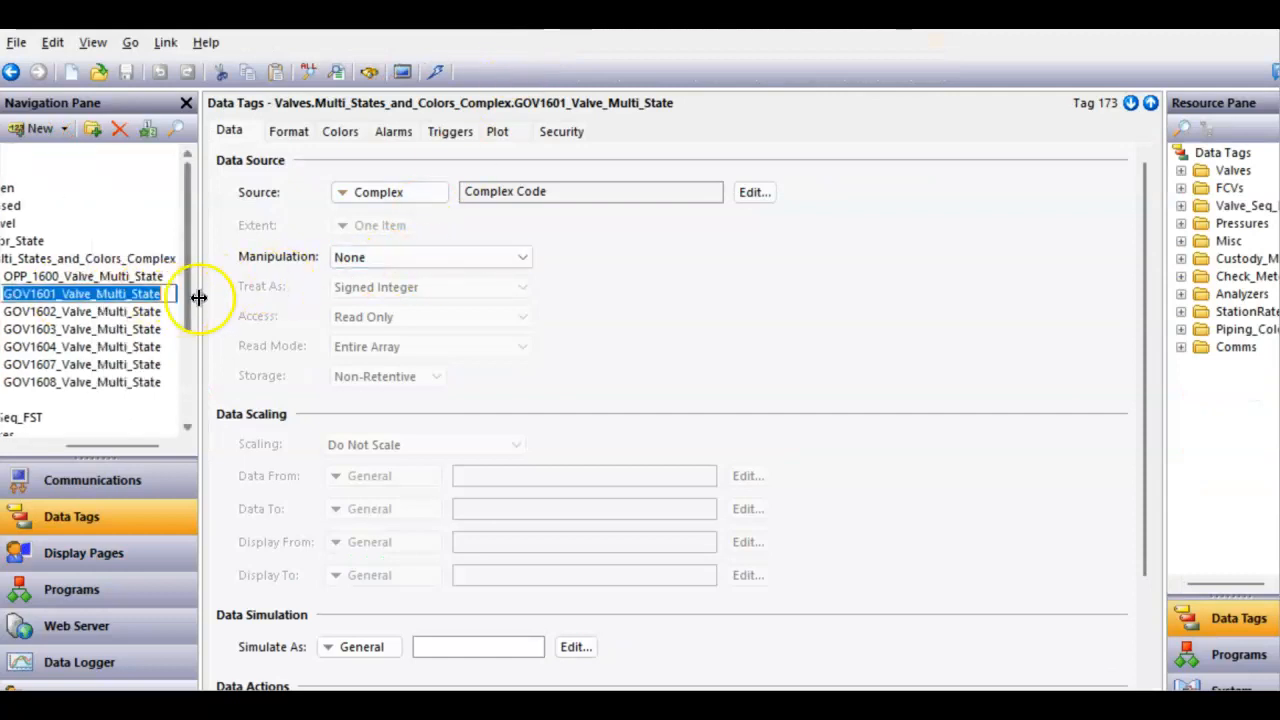
{"action": "left_click_drag", "start_coordinate": [200, 314], "coordinate": [249, 330]}
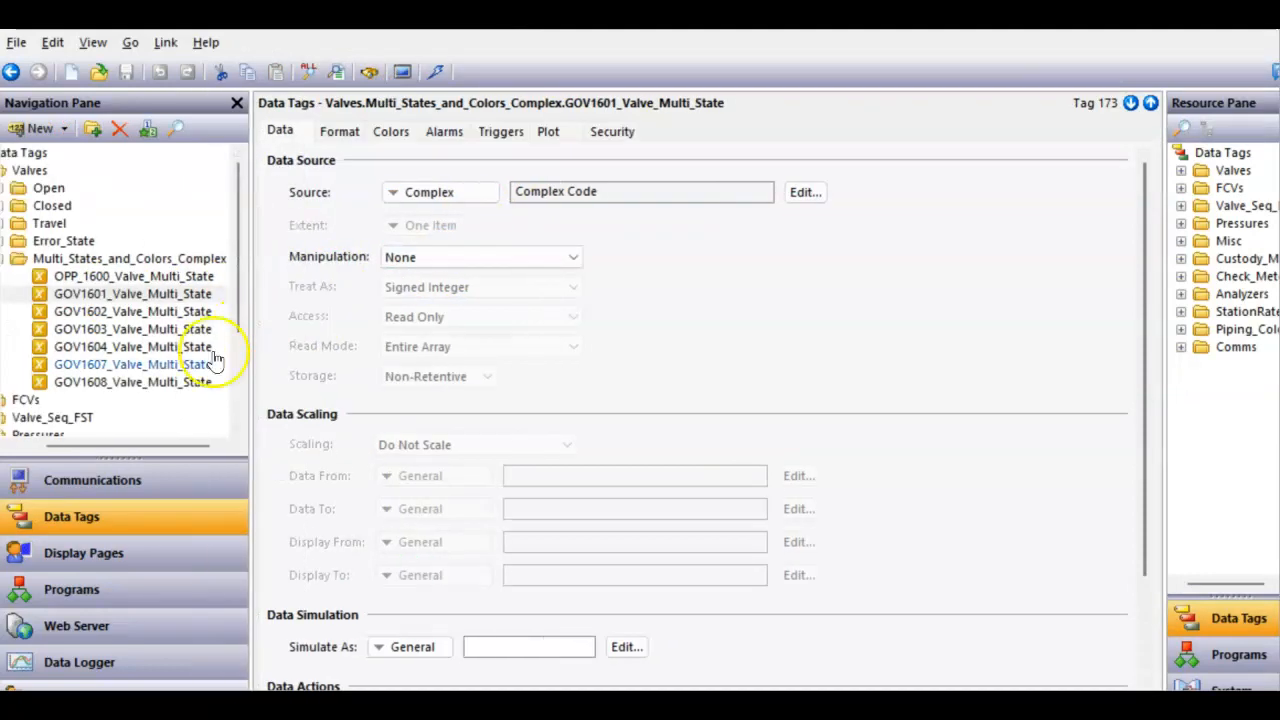
- Review the GOV1601 tag's multi-state format states and its data simulation value
{"action": "left_click", "coordinate": [340, 134]}
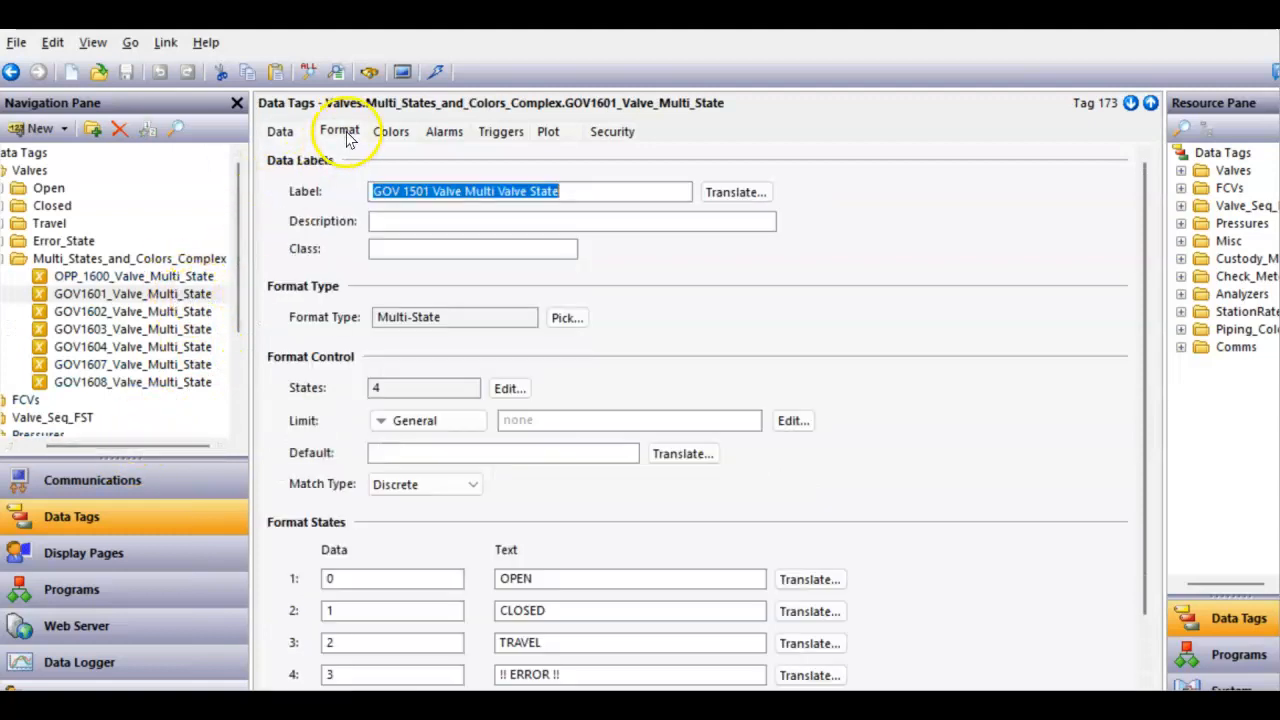
{"action": "scroll", "coordinate": [525, 560], "scroll_direction": "down", "scroll_amount": 1}
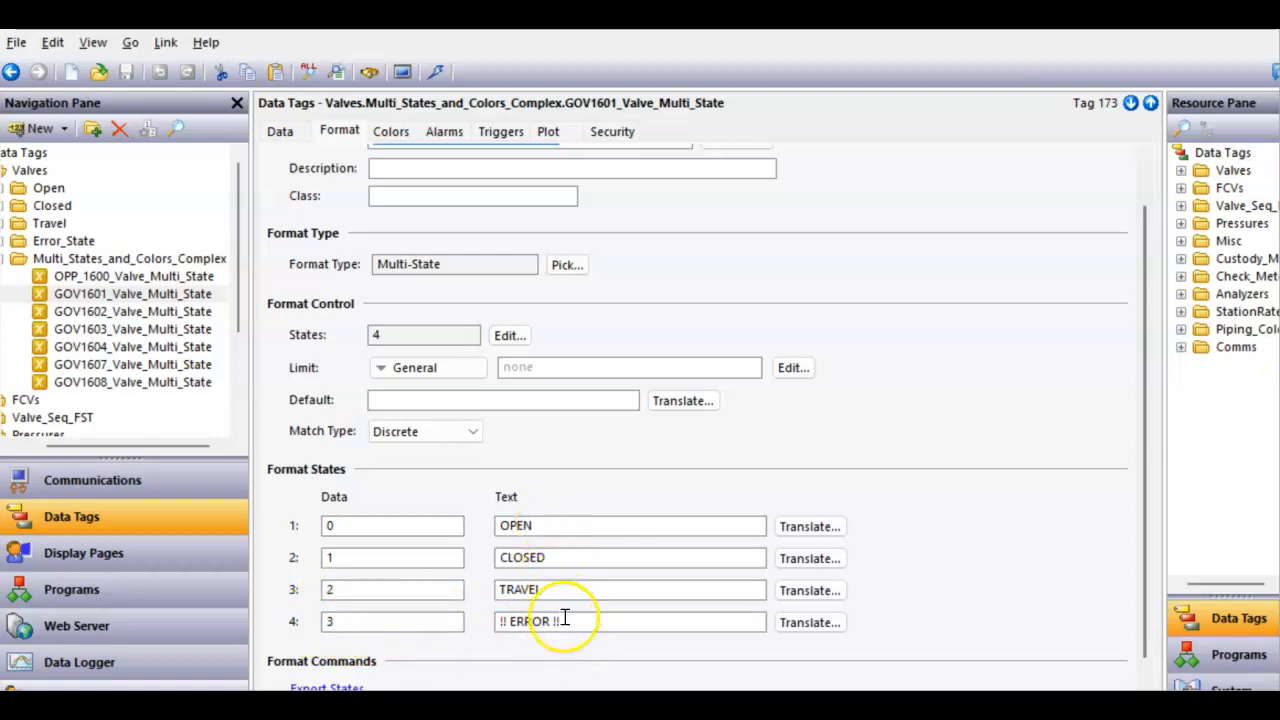
{"action": "left_click", "coordinate": [282, 134]}
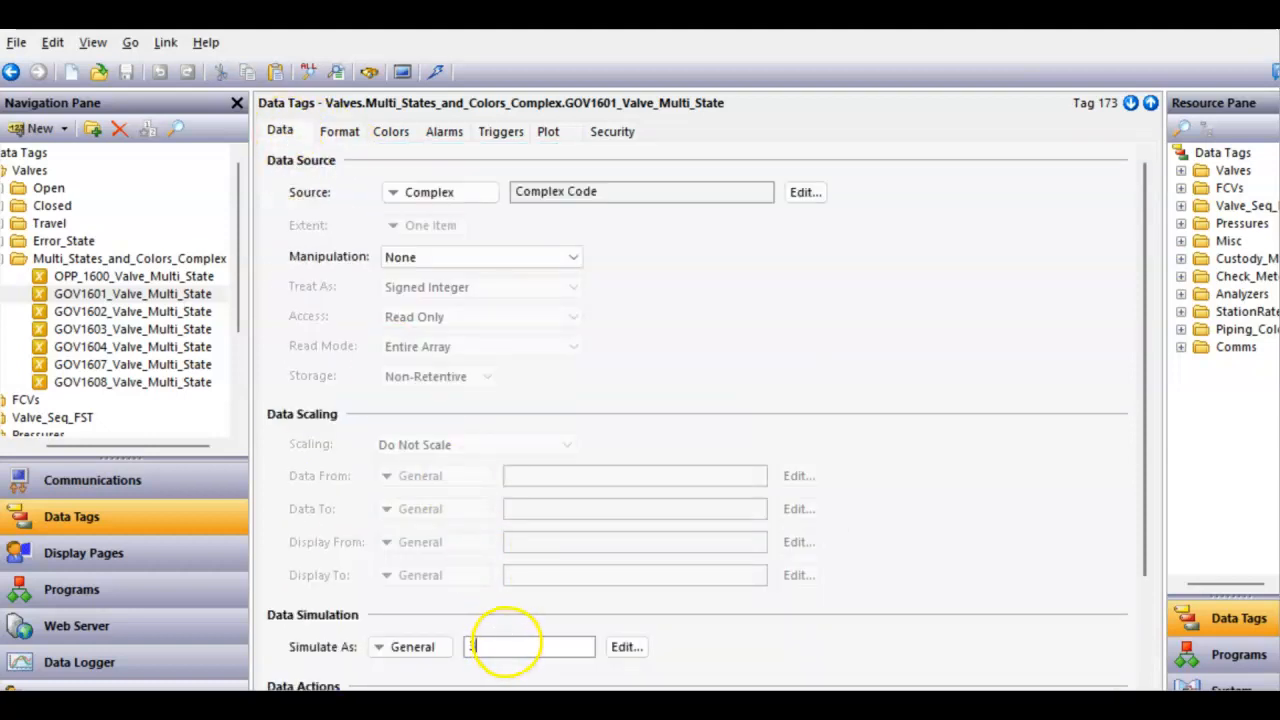
{"action": "double_click", "coordinate": [517, 650]}
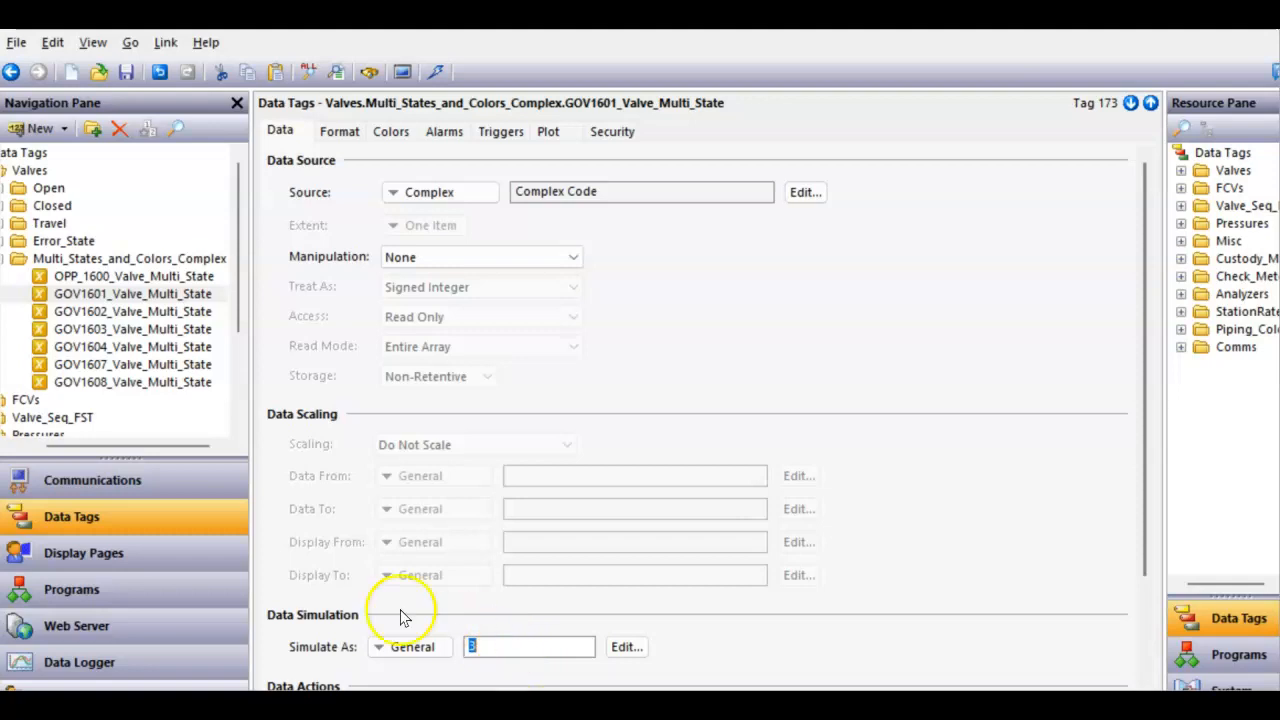
- Return to the station overview and jump again from the GOV 1601 valve to its data tag
{"action": "left_click", "coordinate": [118, 559]}
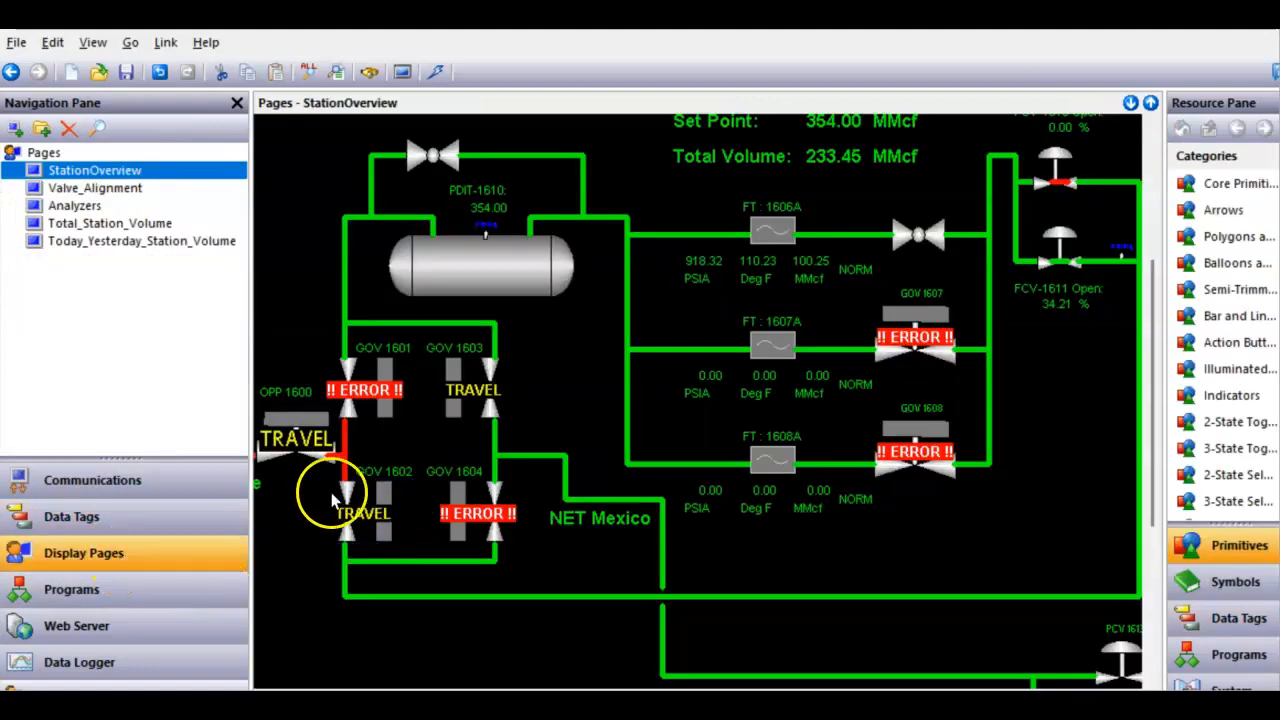
{"action": "left_click", "coordinate": [296, 548]}
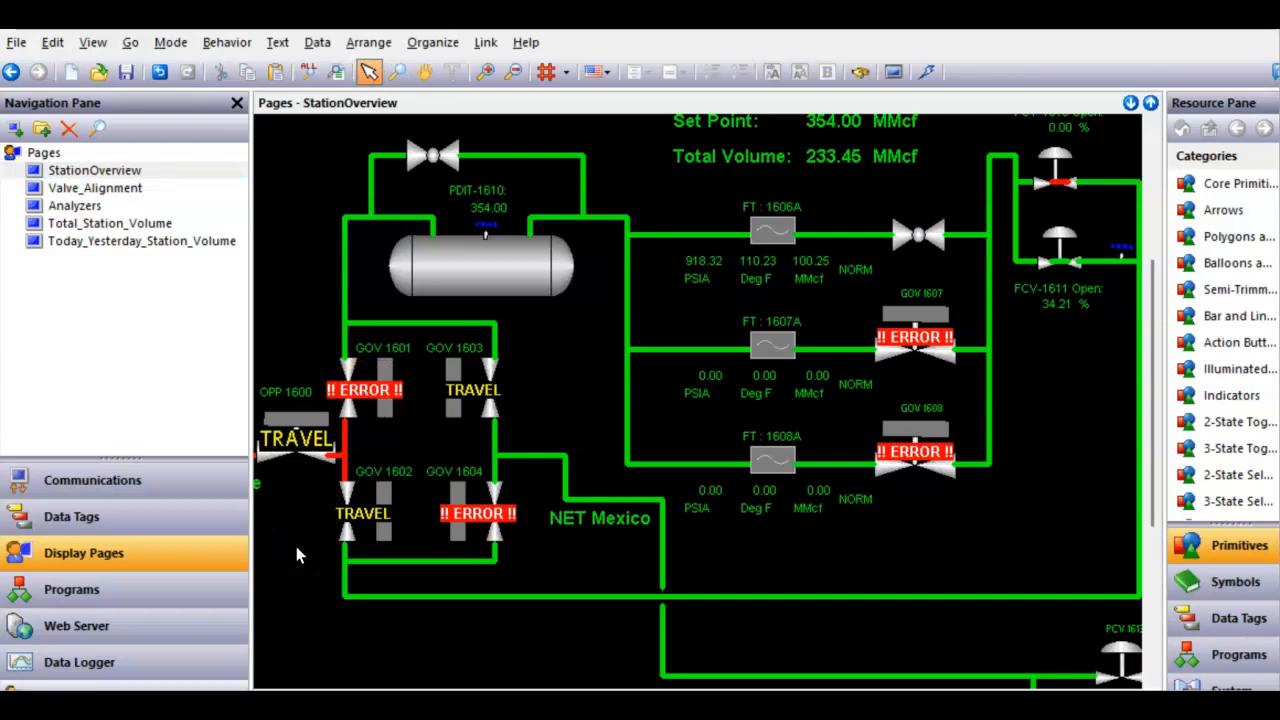
{"action": "left_click", "coordinate": [265, 487]}
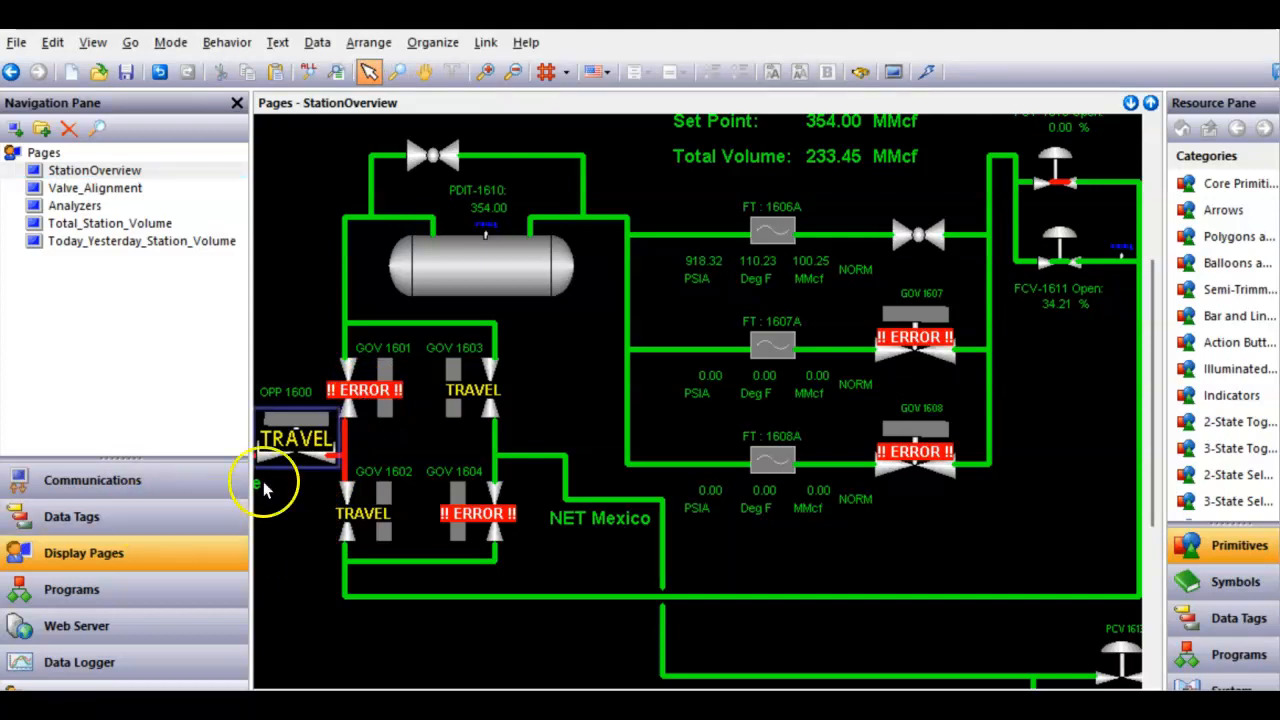
{"action": "right_click", "coordinate": [376, 392]}
{"action": "mouse_move", "coordinate": [486, 46]}
{"action": "left_click", "coordinate": [595, 48]}
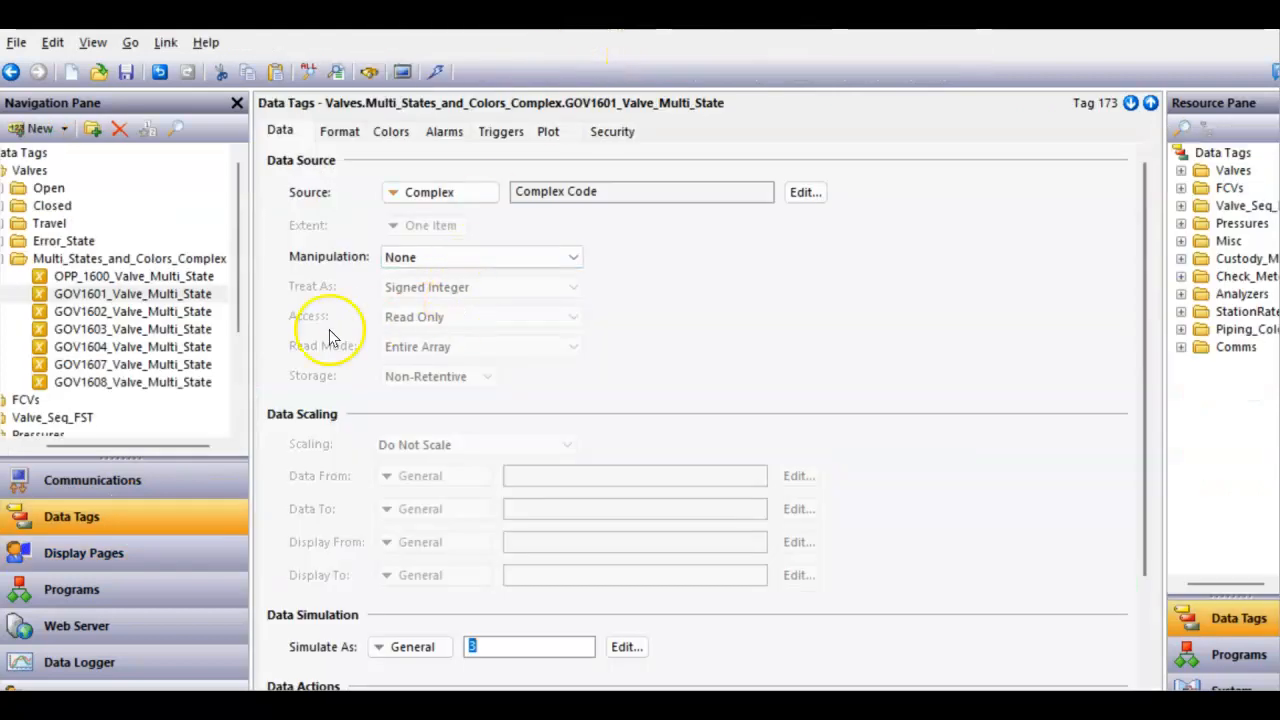
- Set the GOV1601 tag's Simulate As value to 1
{"action": "left_click", "coordinate": [503, 642]}
{"action": "left_click_drag", "start_coordinate": [503, 642], "coordinate": [429, 652]}
{"action": "type", "text": "1"}
{"action": "key", "text": "Return"}
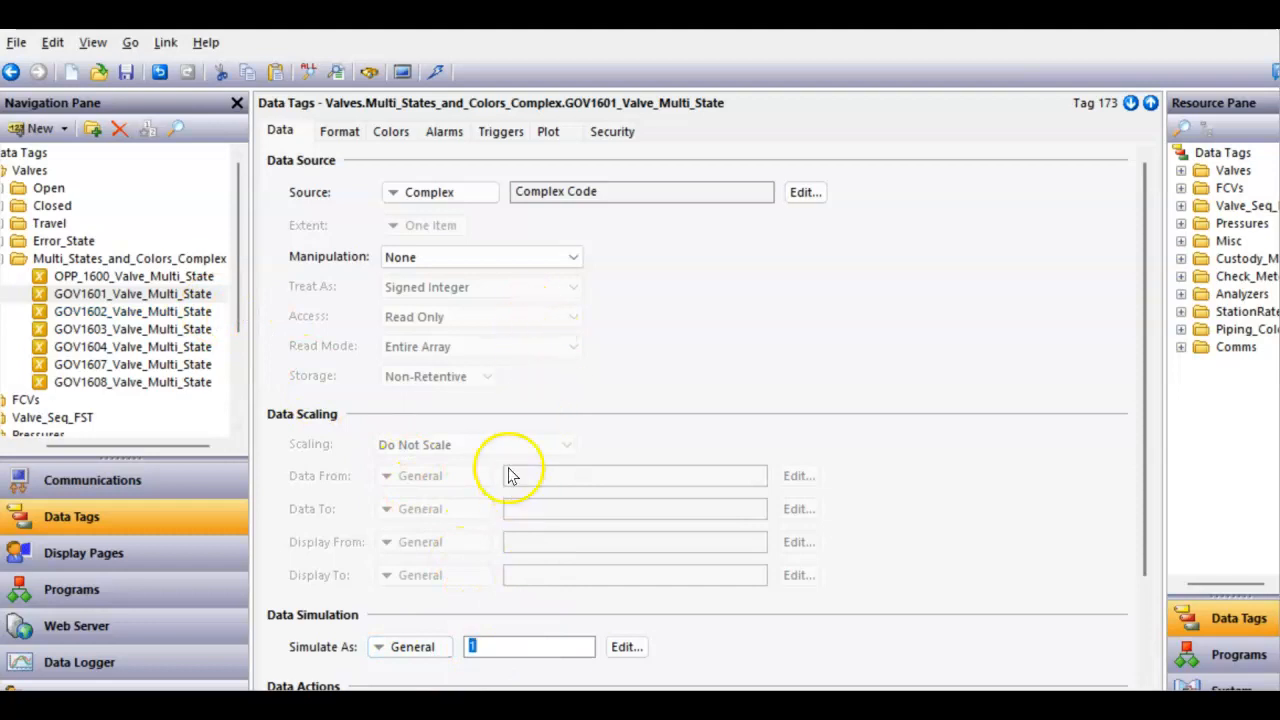
- Check the tag's format states, then compare the GOV 1601 valve on the page with the reference photo
{"action": "left_click", "coordinate": [346, 127]}
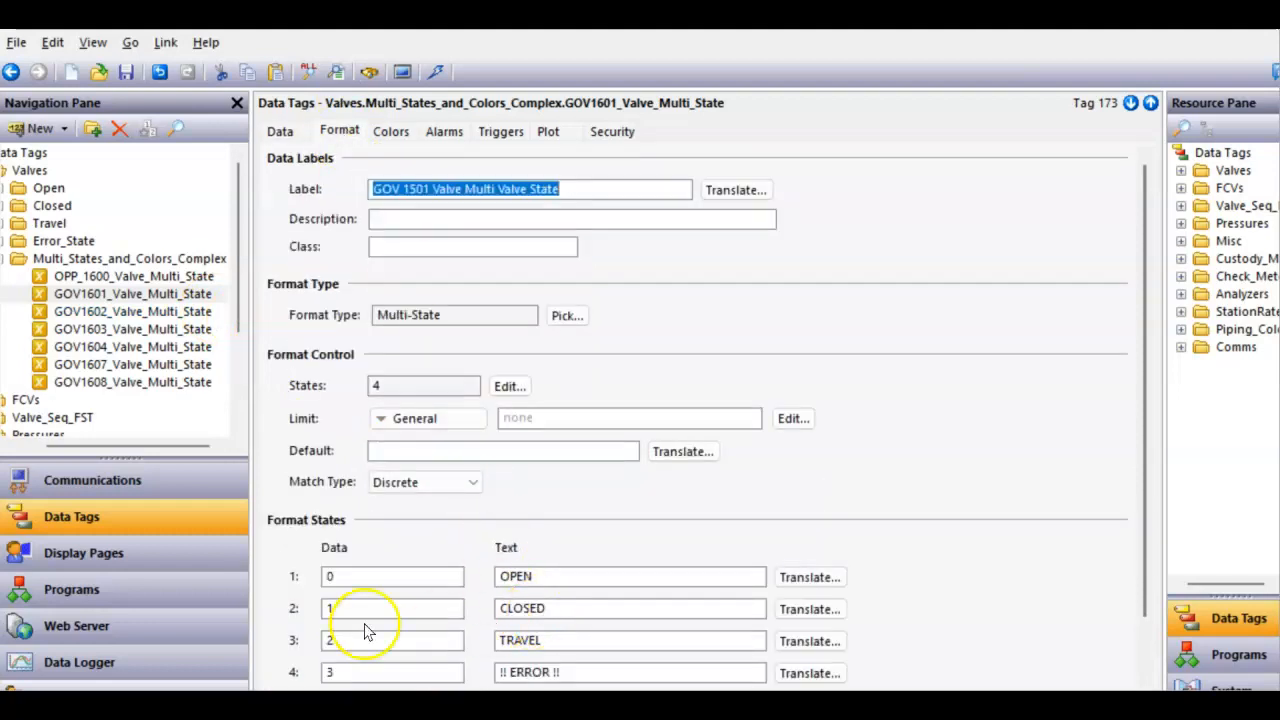
{"action": "left_click", "coordinate": [128, 551]}
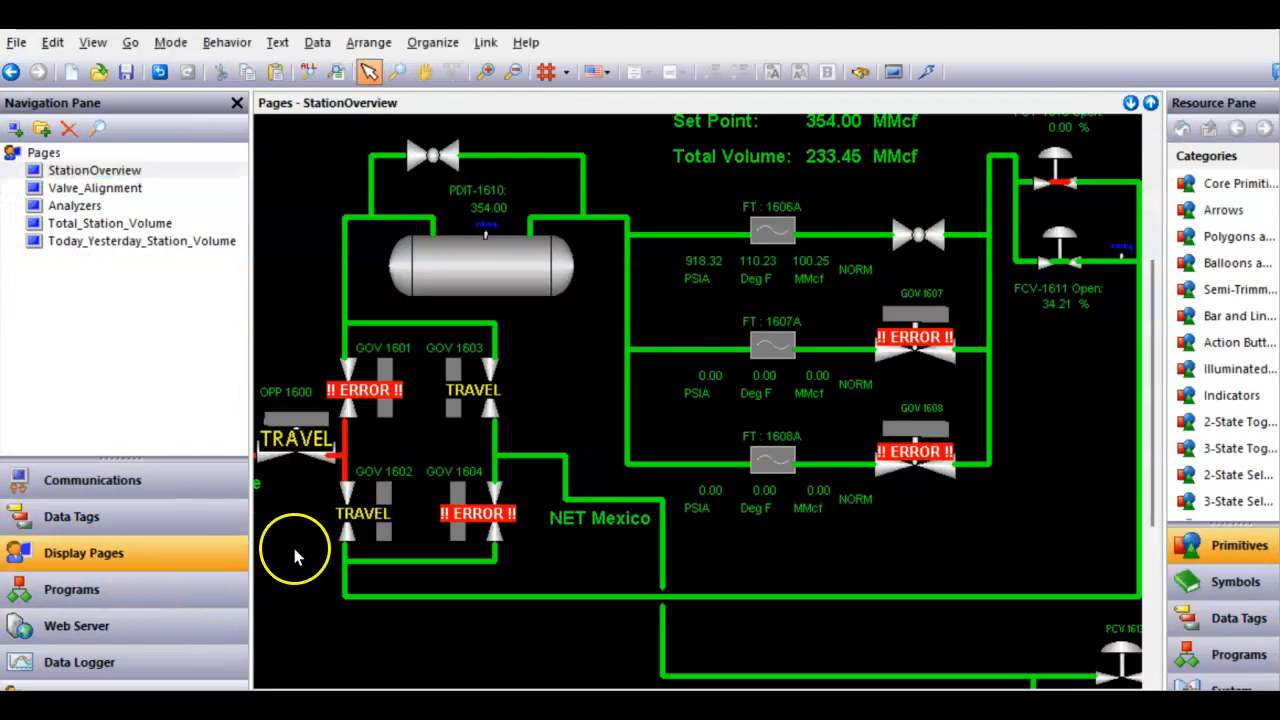
{"action": "left_click", "coordinate": [369, 412]}
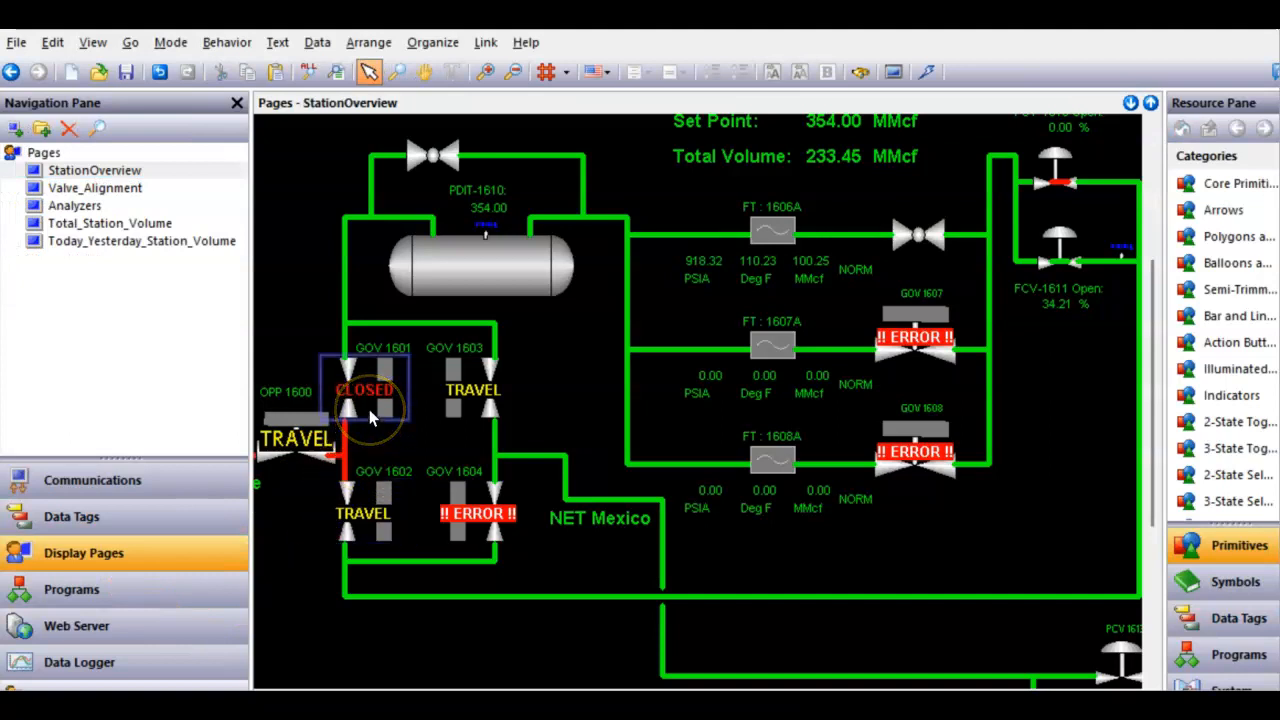
{"action": "left_click", "coordinate": [818, 655]}
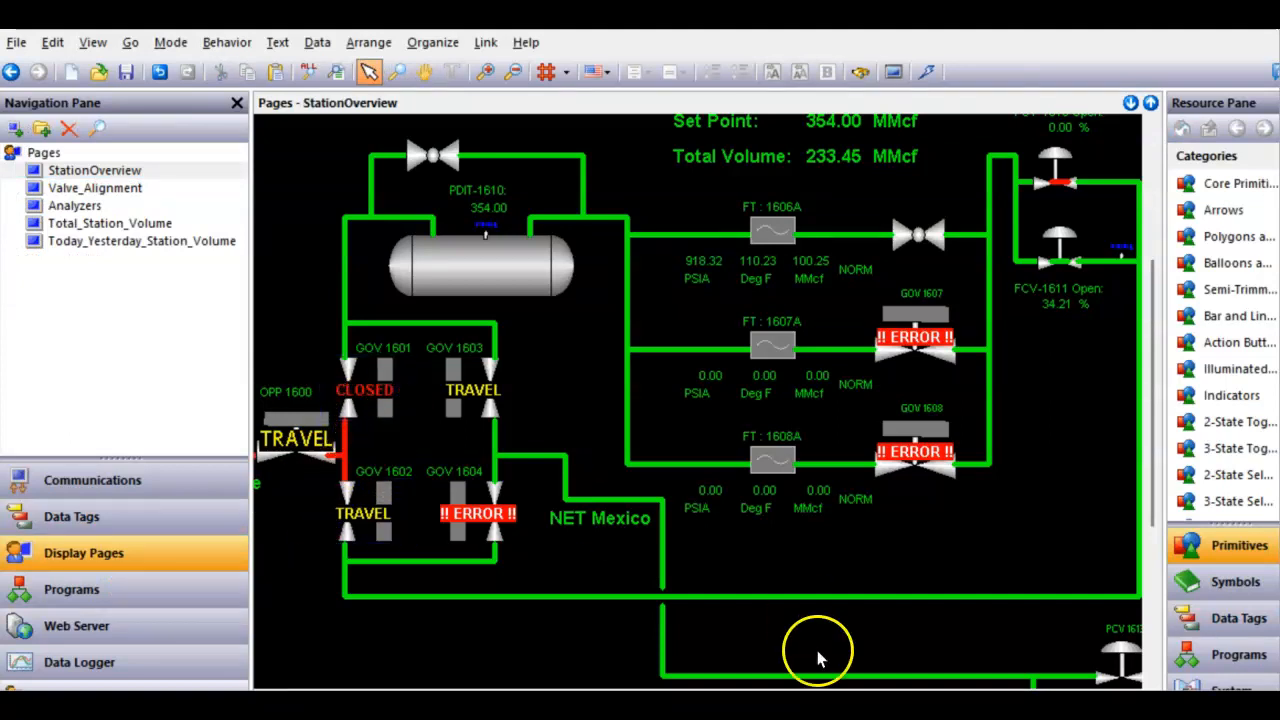
{"action": "key", "text": "alt+Tab"}
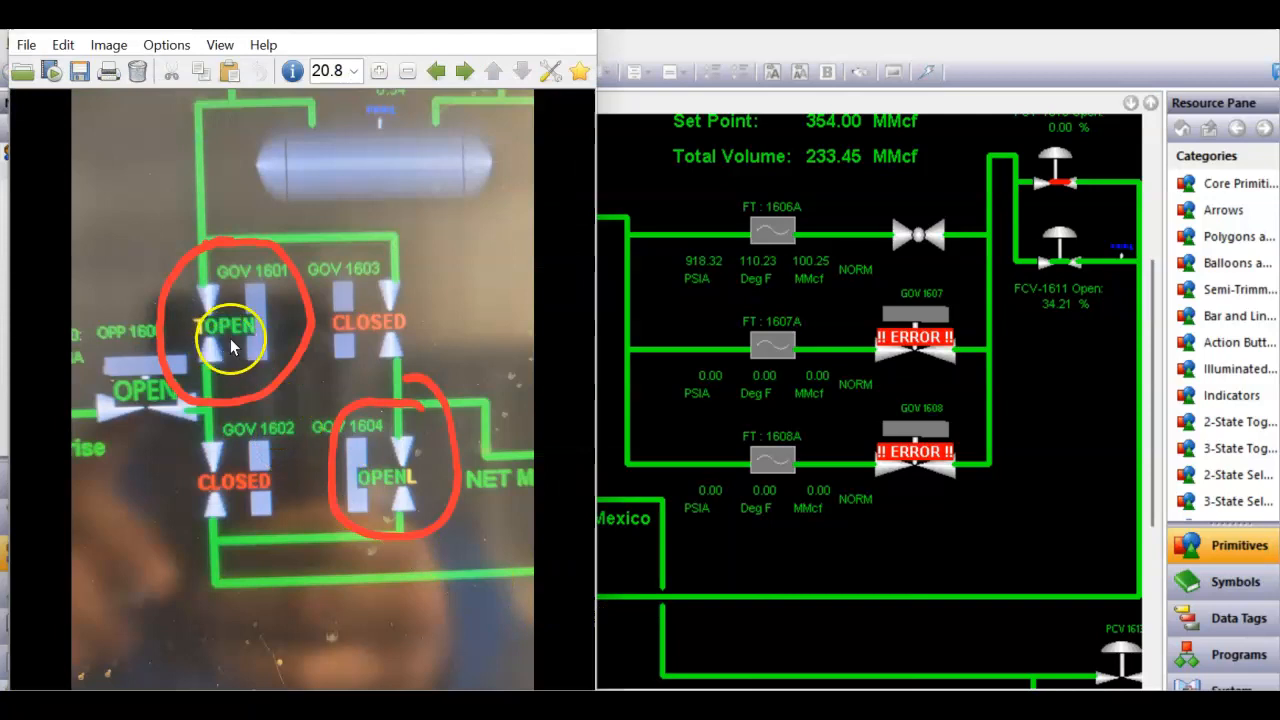
{"action": "left_click", "coordinate": [746, 623]}
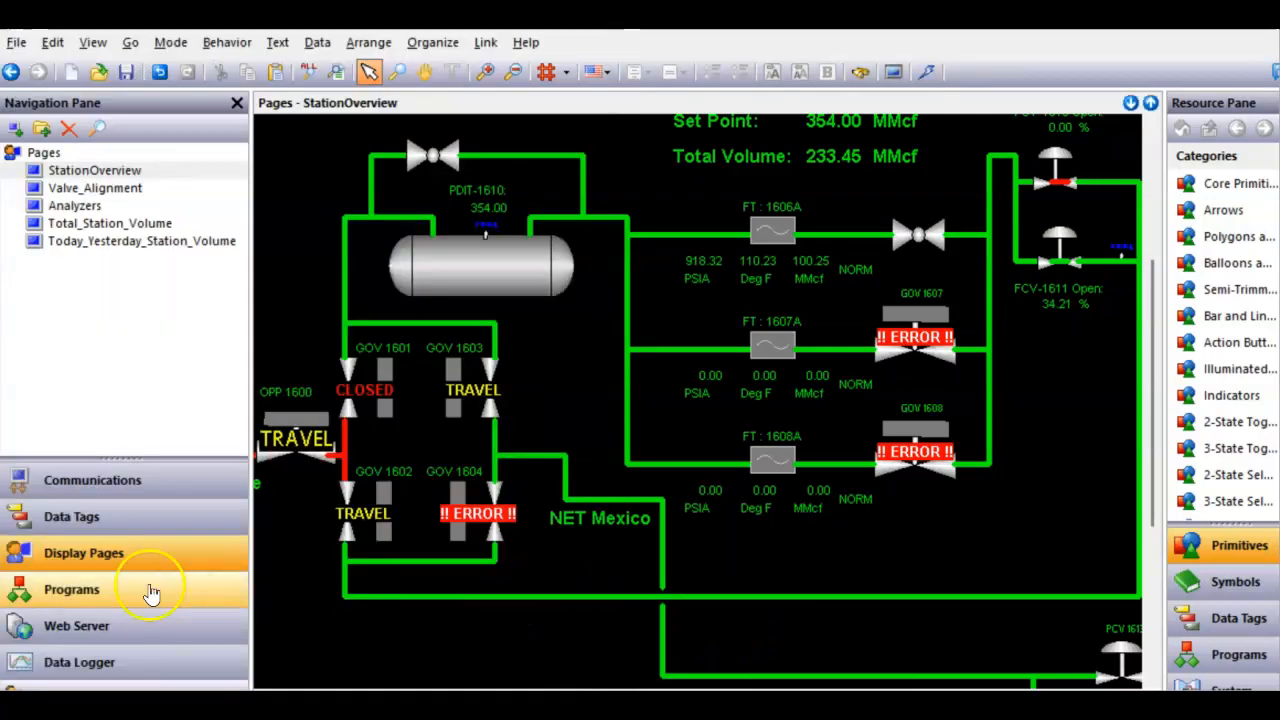
- Revisit the GOV1601 tag's data simulation value and return to the station overview page
{"action": "left_click", "coordinate": [100, 528]}
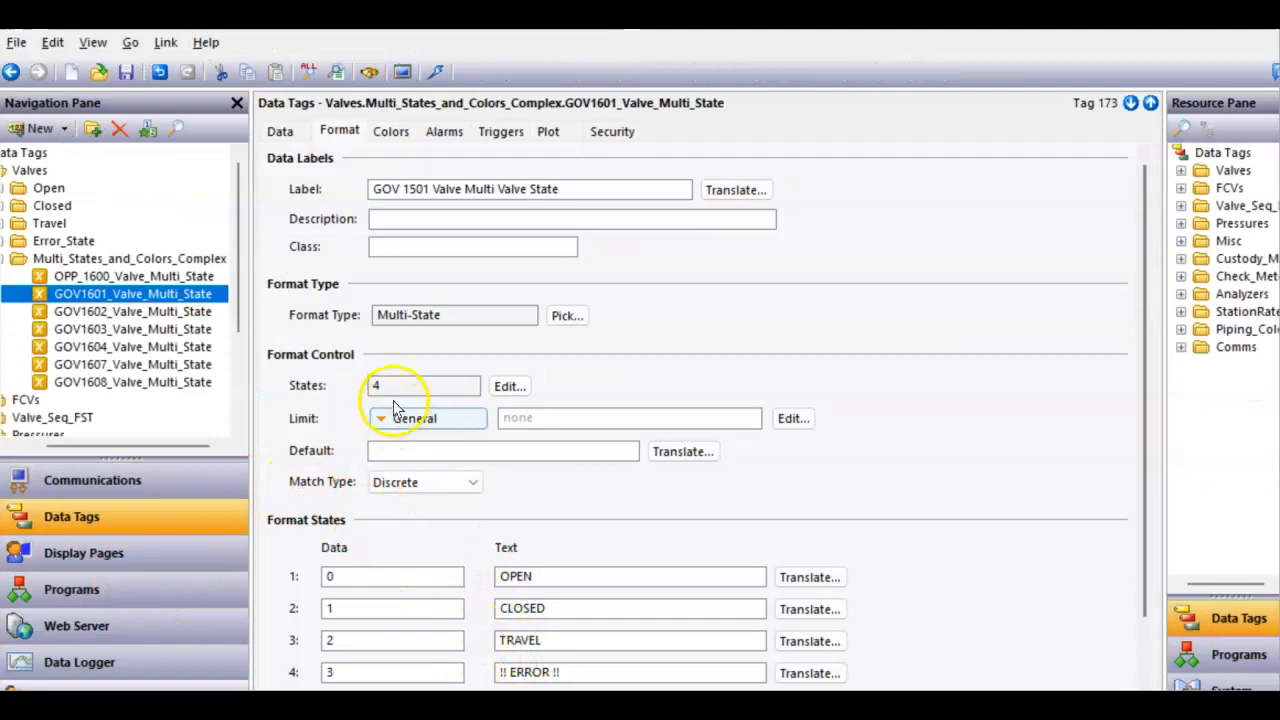
{"action": "left_click", "coordinate": [280, 130]}
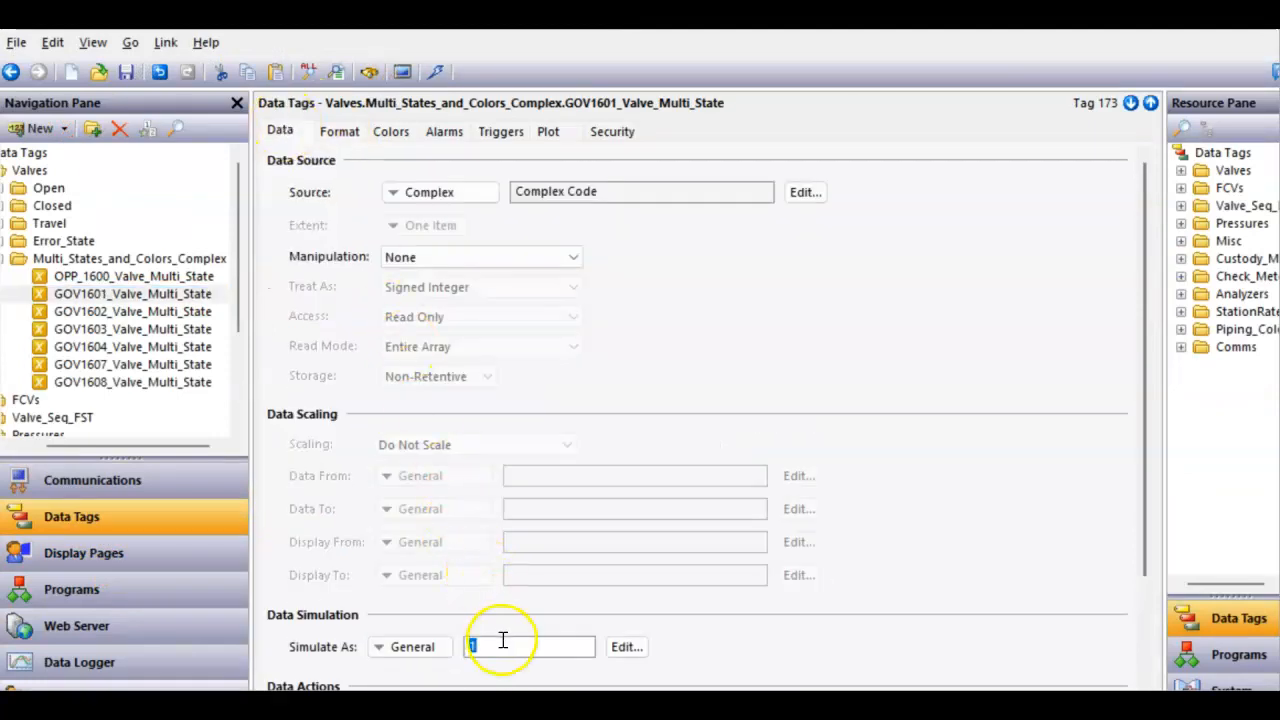
{"action": "left_click", "coordinate": [170, 556]}
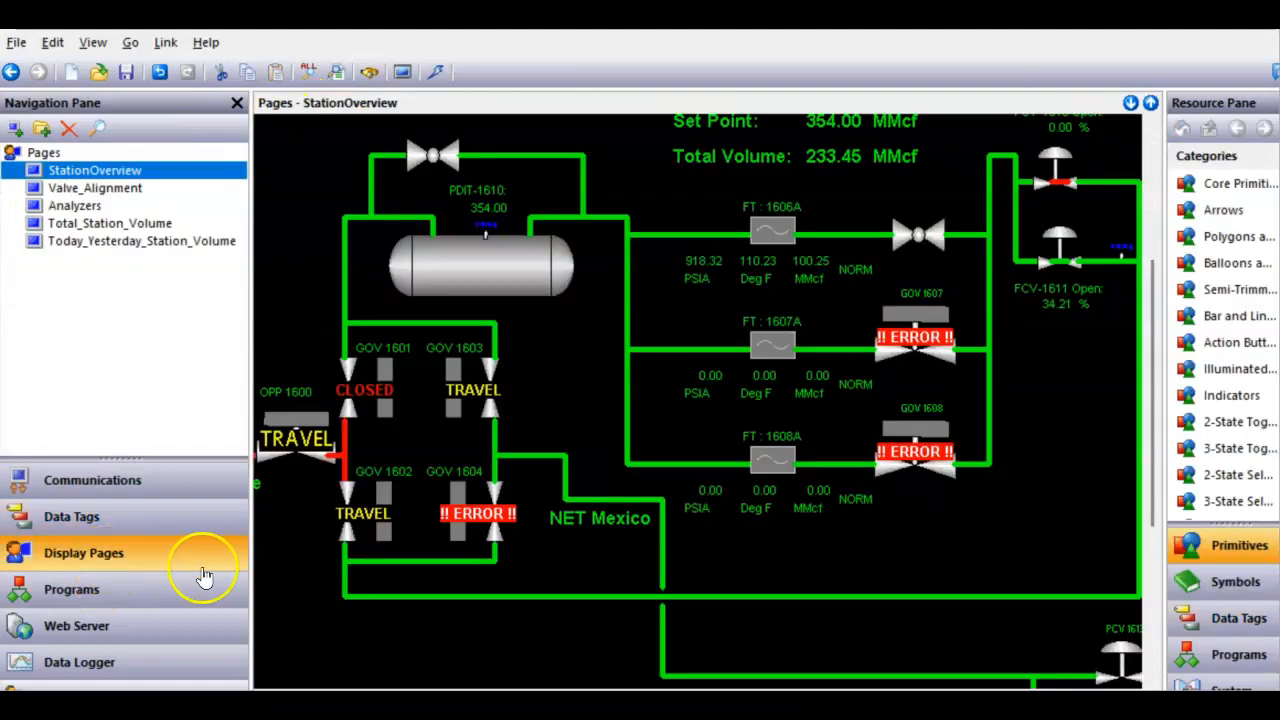
- Open the GOV1601 tag, review its format states, and set its Simulate As value to 0
{"action": "left_click", "coordinate": [126, 528]}
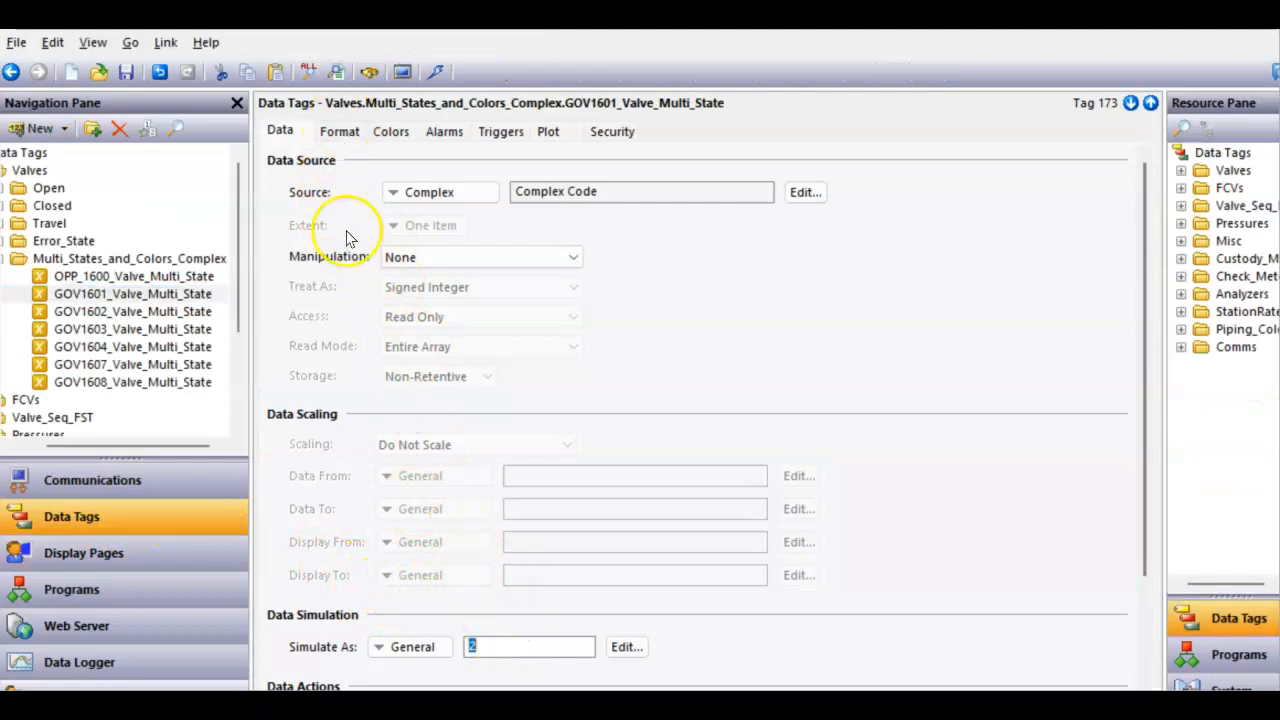
{"action": "left_click", "coordinate": [341, 132]}
{"action": "scroll", "coordinate": [440, 420], "scroll_direction": "down", "scroll_amount": 1}
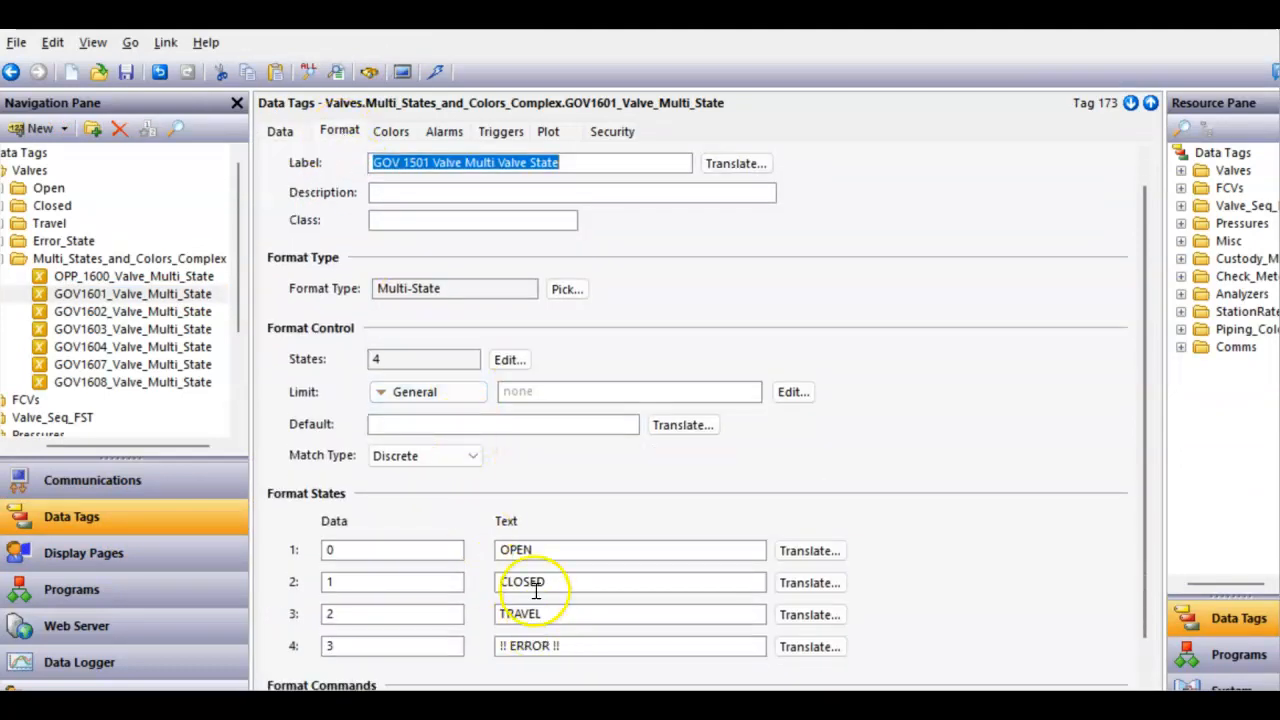
{"action": "scroll", "coordinate": [285, 200], "scroll_direction": "up", "scroll_amount": 1}
{"action": "left_click", "coordinate": [279, 133]}
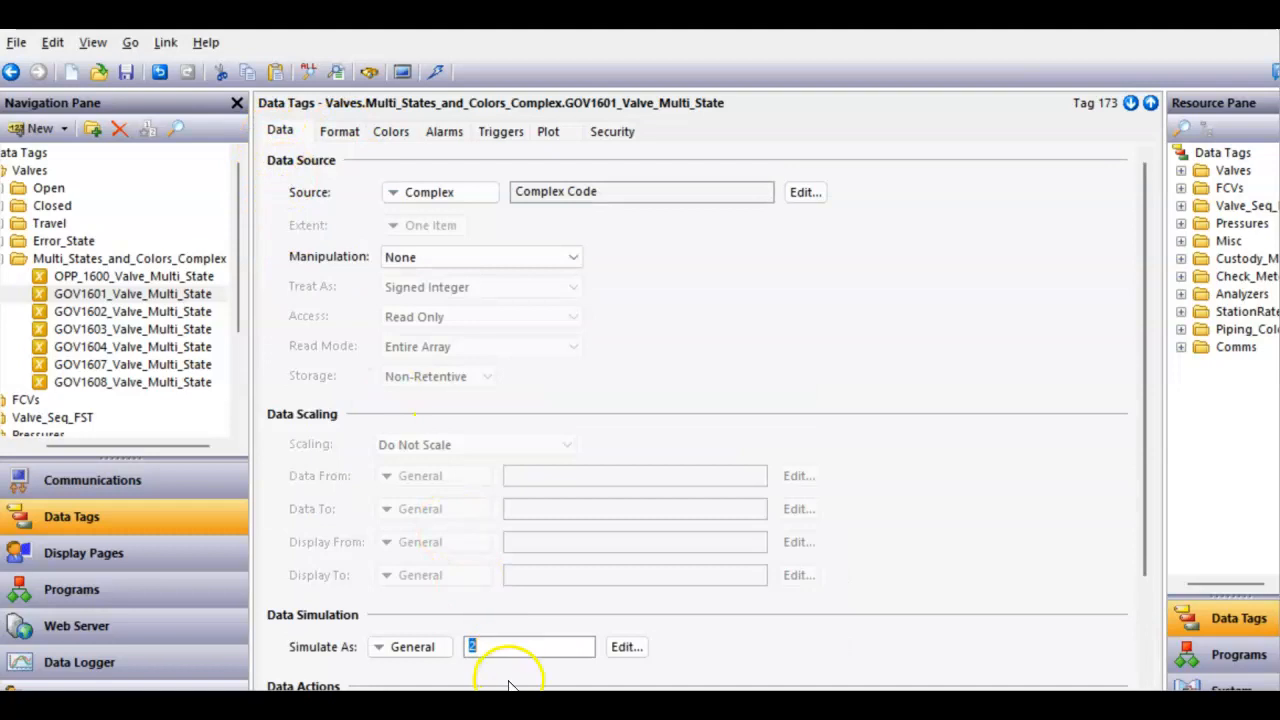
- Duplicate the GOV 1601 valve symbol on the station overview and place the copy in empty space below the valve group
{"action": "left_click", "coordinate": [114, 550]}
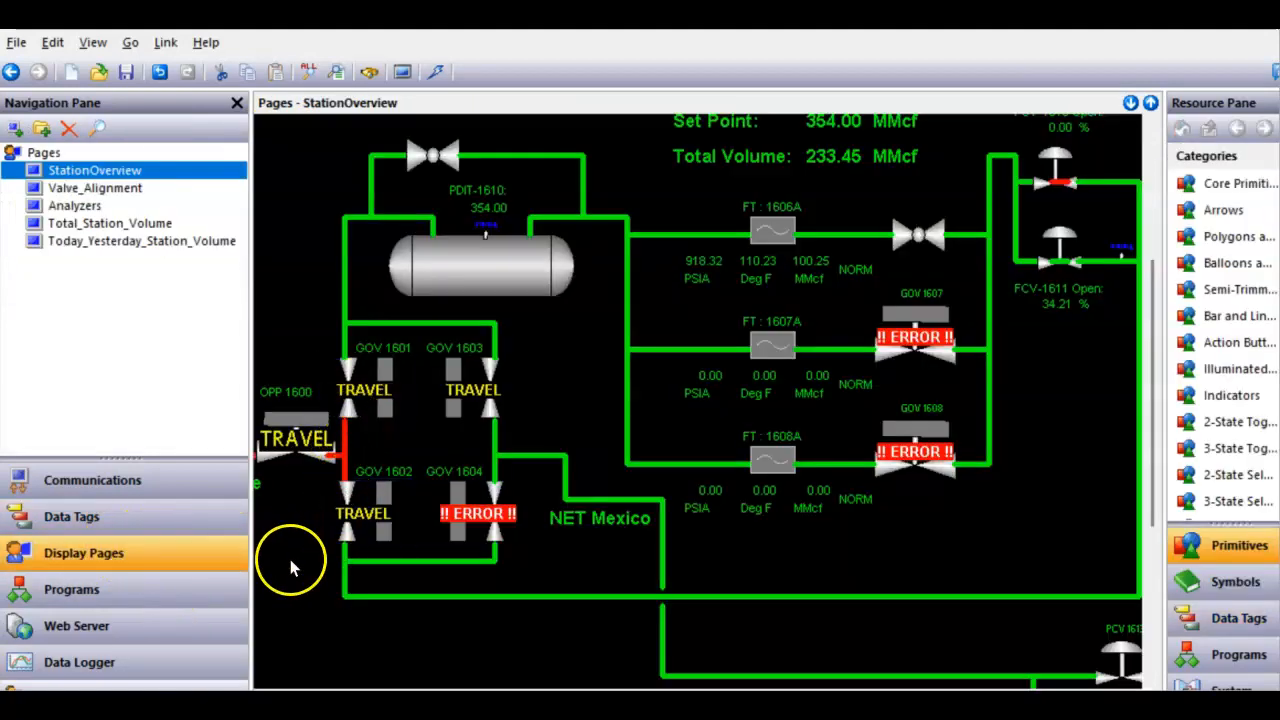
{"action": "left_click", "coordinate": [355, 400]}
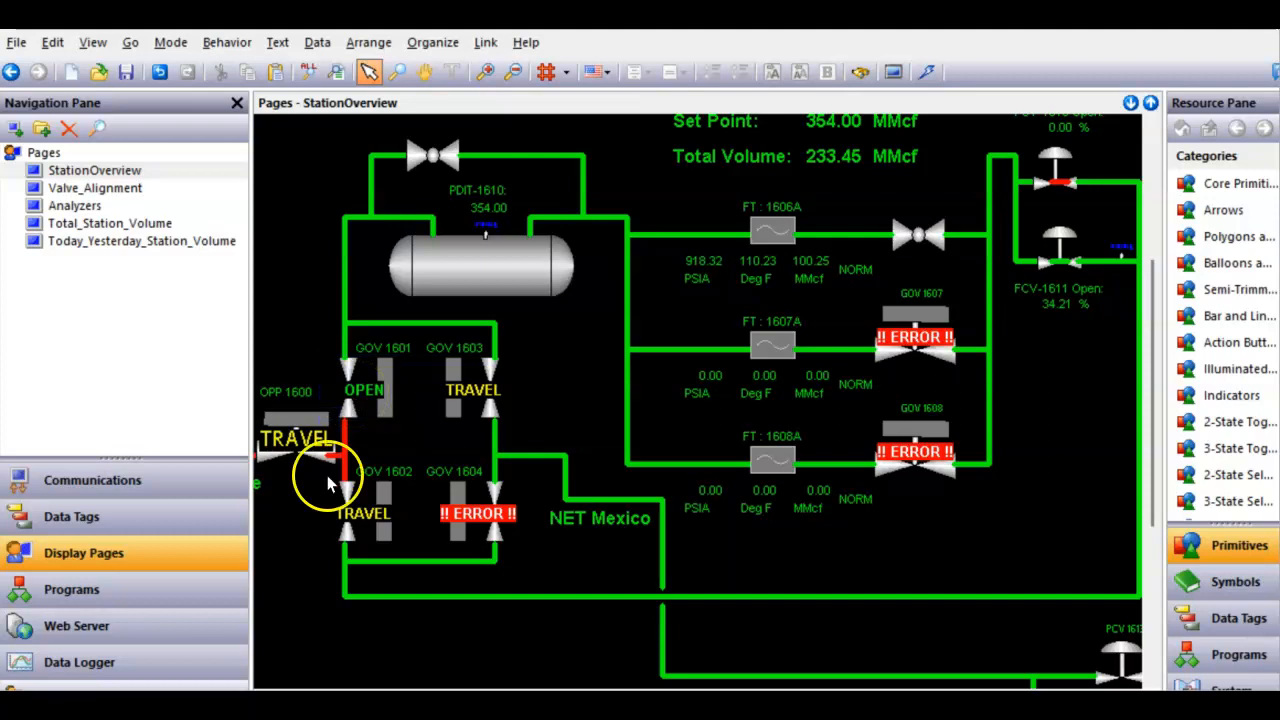
{"action": "scroll", "coordinate": [303, 556], "scroll_direction": "down", "scroll_amount": 1}
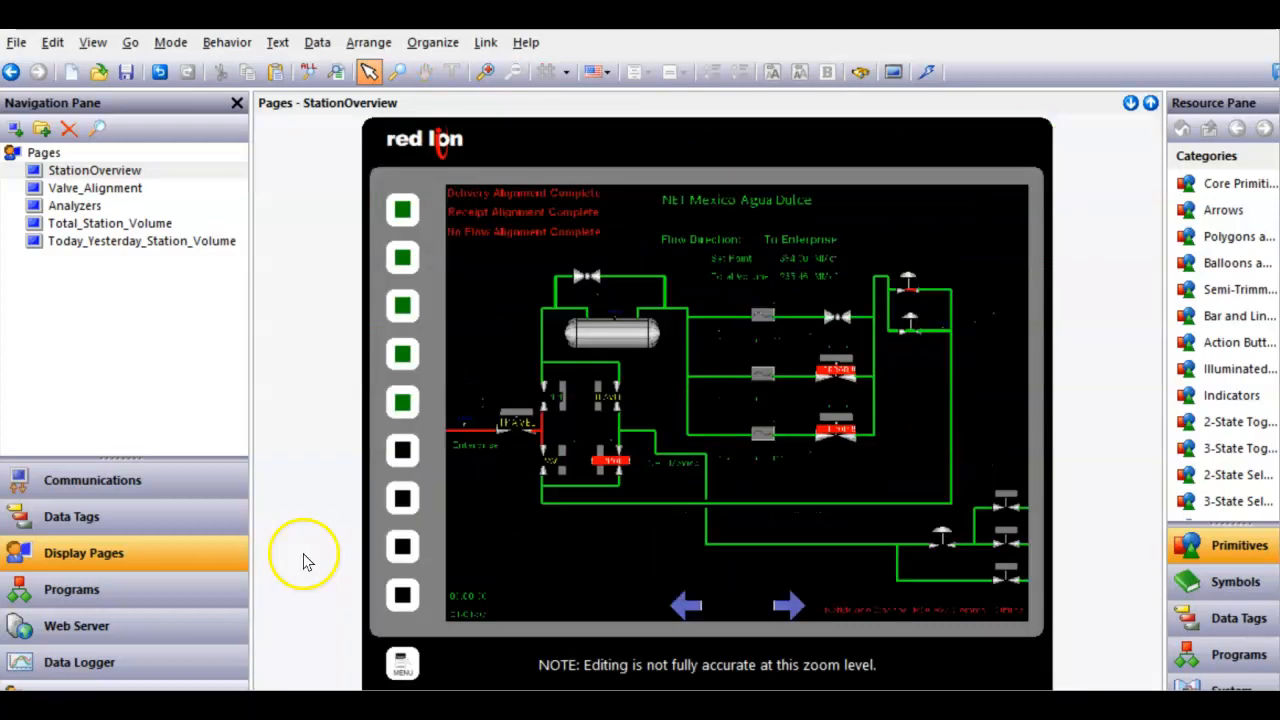
{"action": "scroll", "coordinate": [436, 573], "scroll_direction": "up", "scroll_amount": 1}
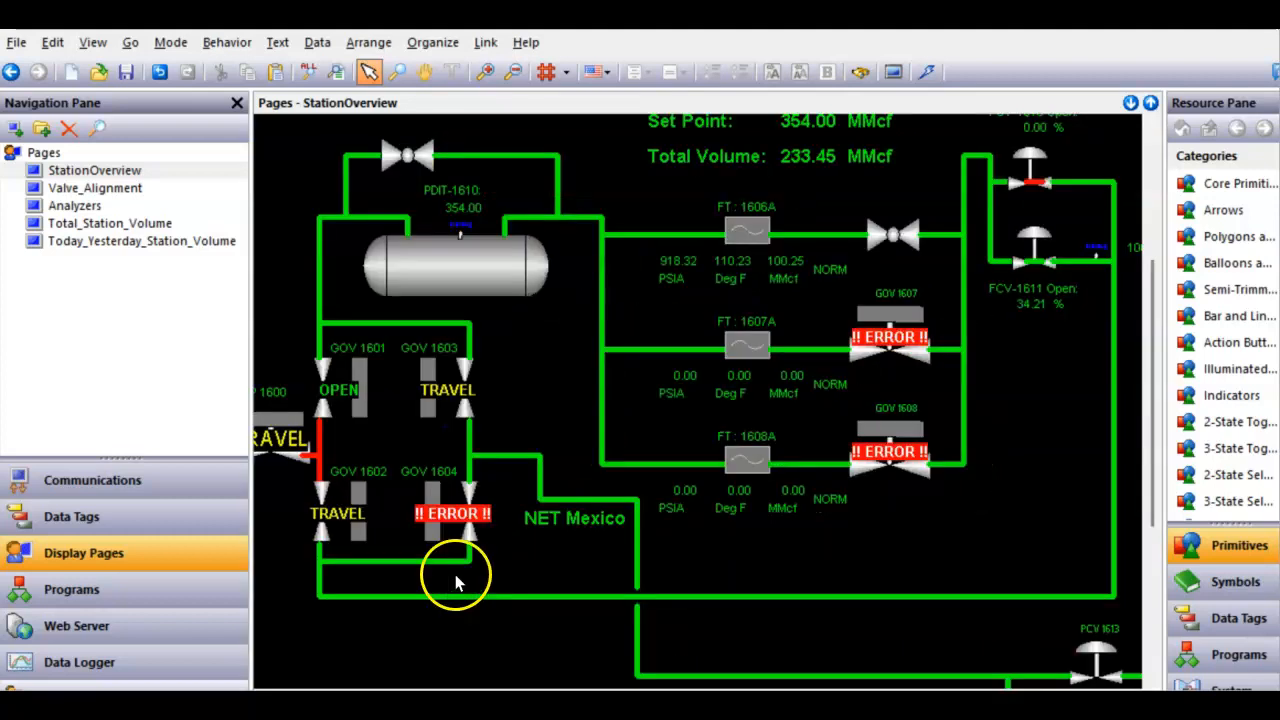
{"action": "right_click", "coordinate": [355, 412]}
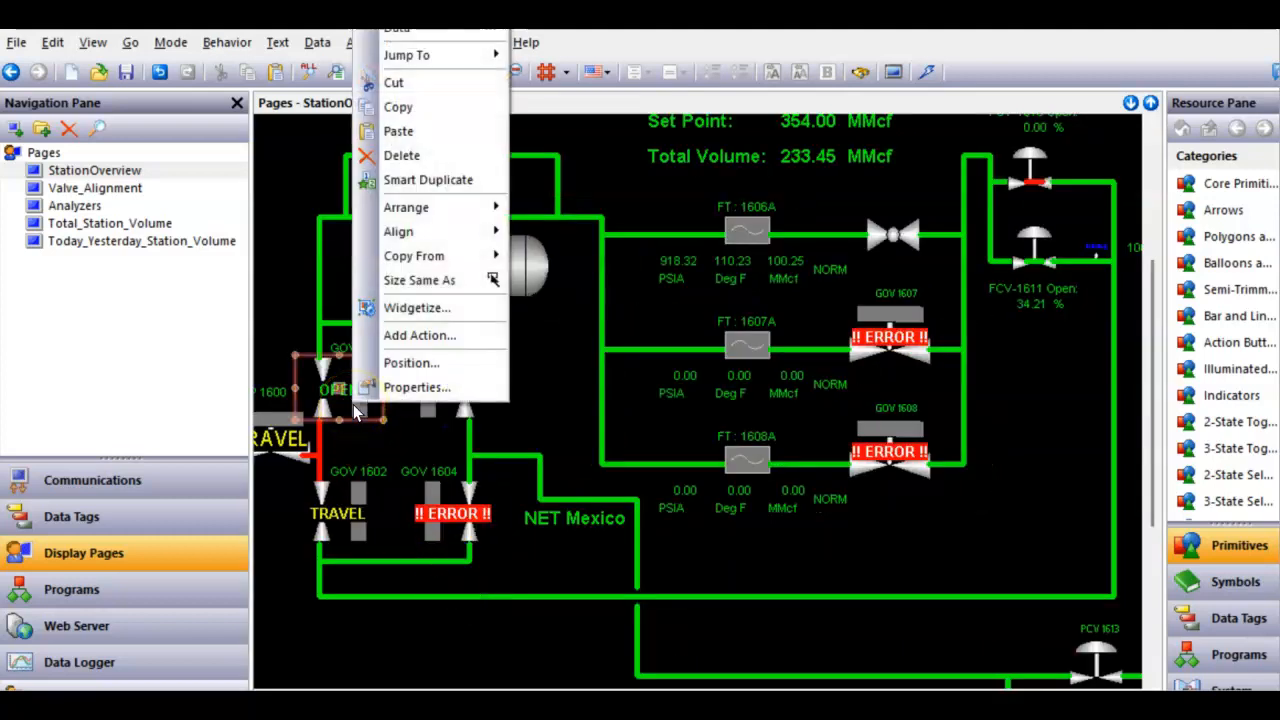
{"action": "left_click", "coordinate": [378, 107]}
{"action": "right_click", "coordinate": [440, 632]}
{"action": "left_click", "coordinate": [468, 638]}
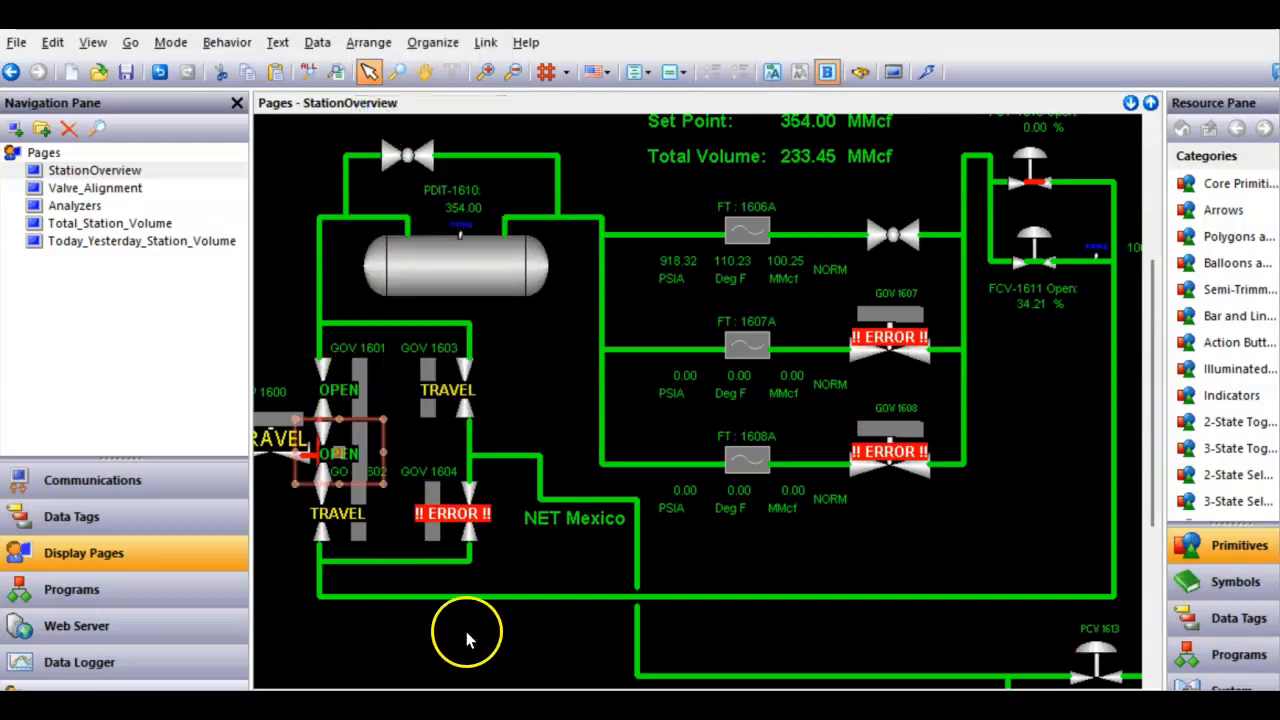
{"action": "scroll", "coordinate": [422, 570], "scroll_direction": "down", "scroll_amount": 1}
{"action": "left_click_drag", "start_coordinate": [556, 431], "coordinate": [506, 507]}
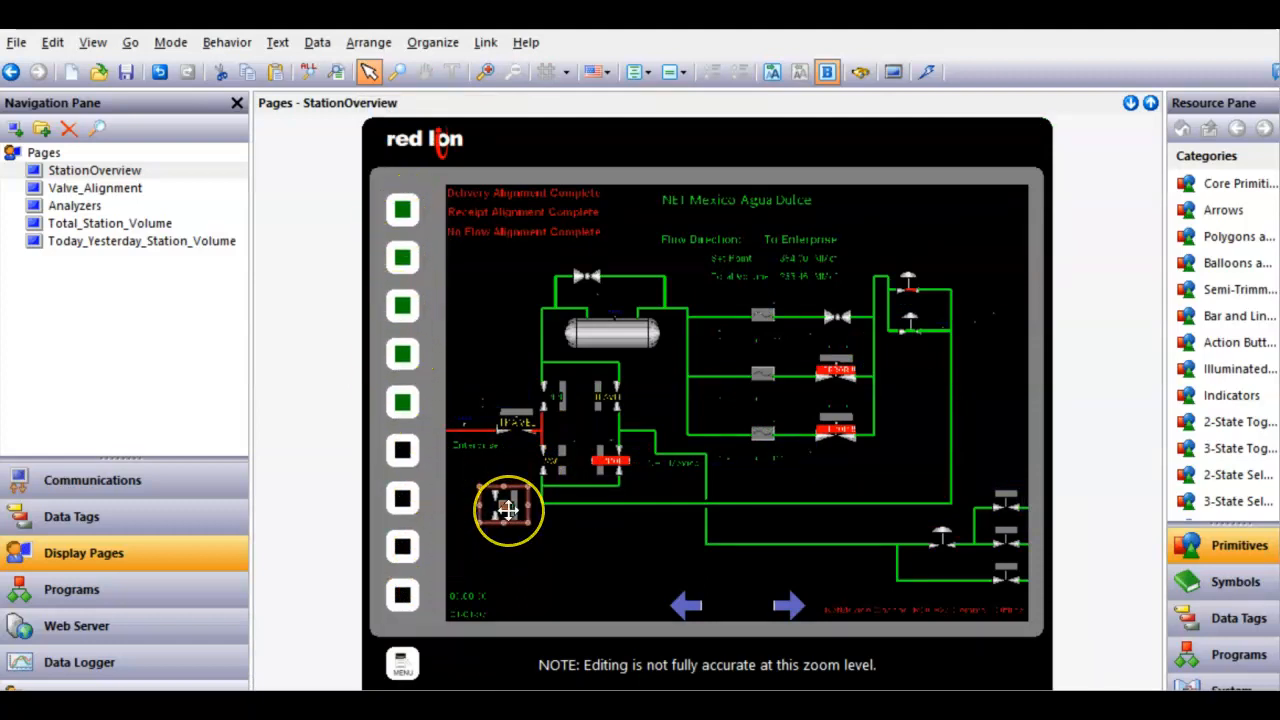
{"action": "scroll", "coordinate": [504, 510], "scroll_direction": "up", "scroll_amount": 1}
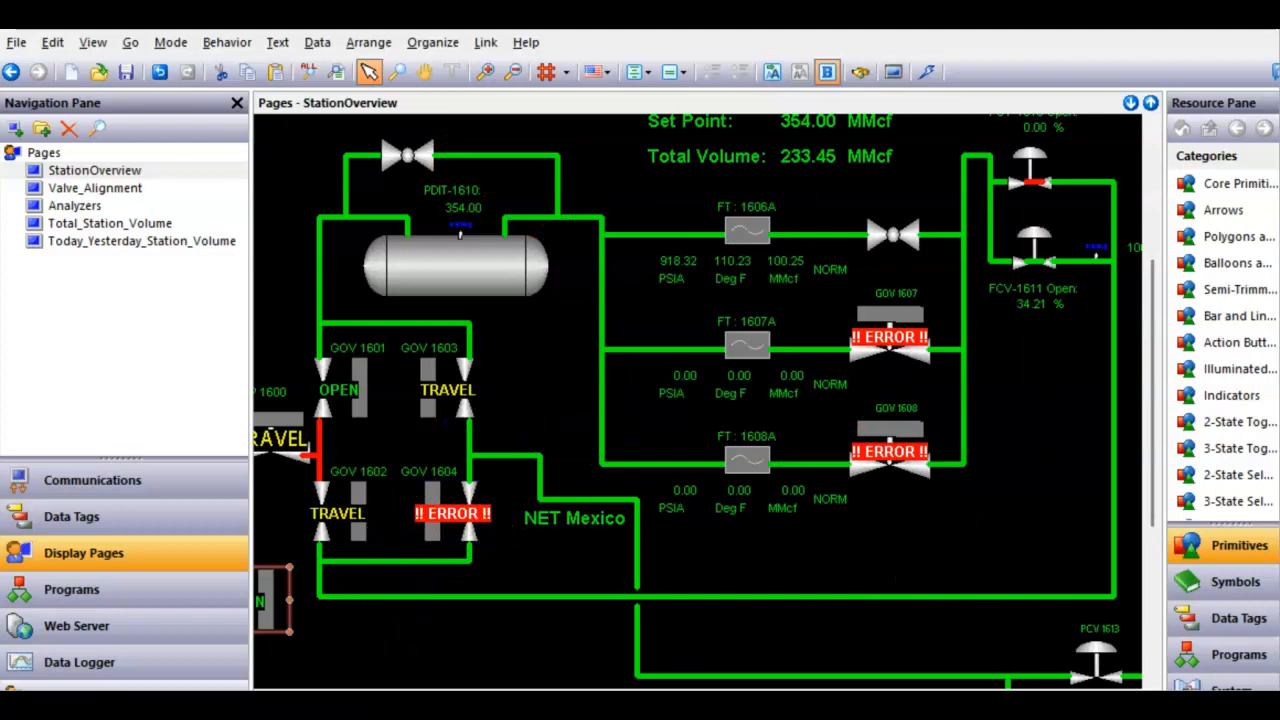
{"action": "left_click_drag", "start_coordinate": [455, 697], "coordinate": [390, 697]}
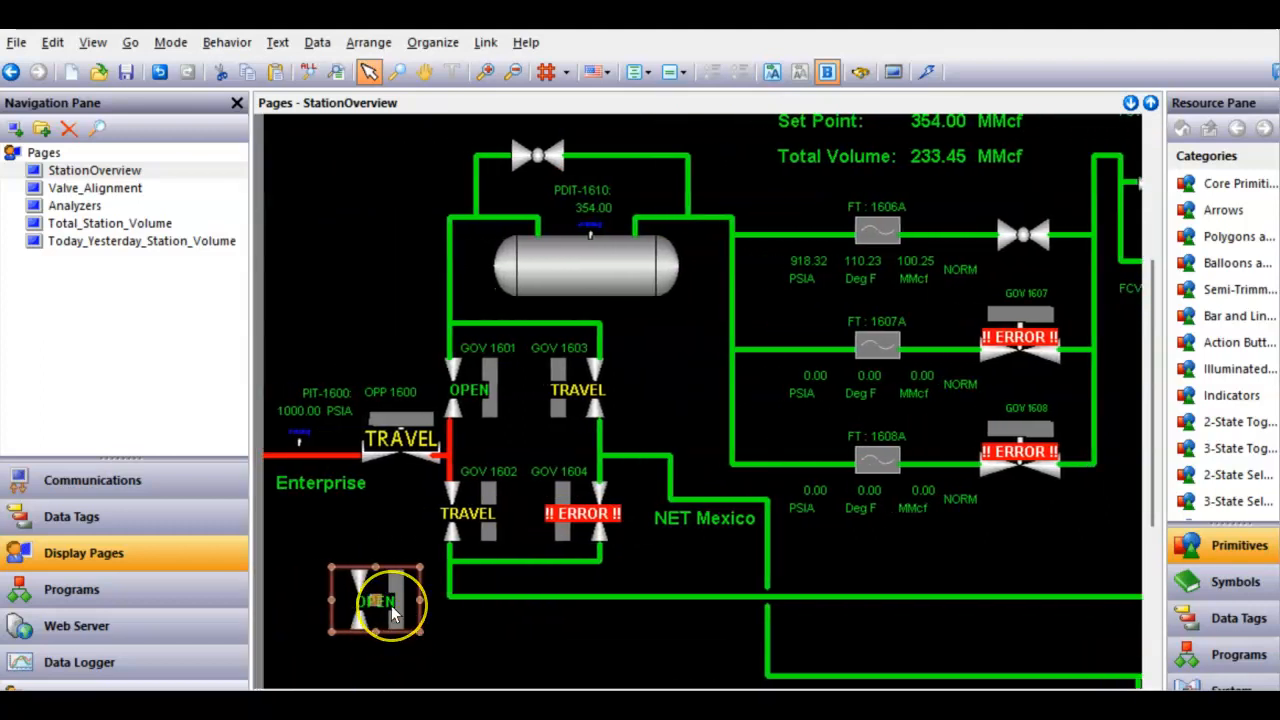
- Open the copied valve's properties and review its data and color settings
{"action": "right_click", "coordinate": [393, 614]}
{"action": "left_click", "coordinate": [421, 592]}
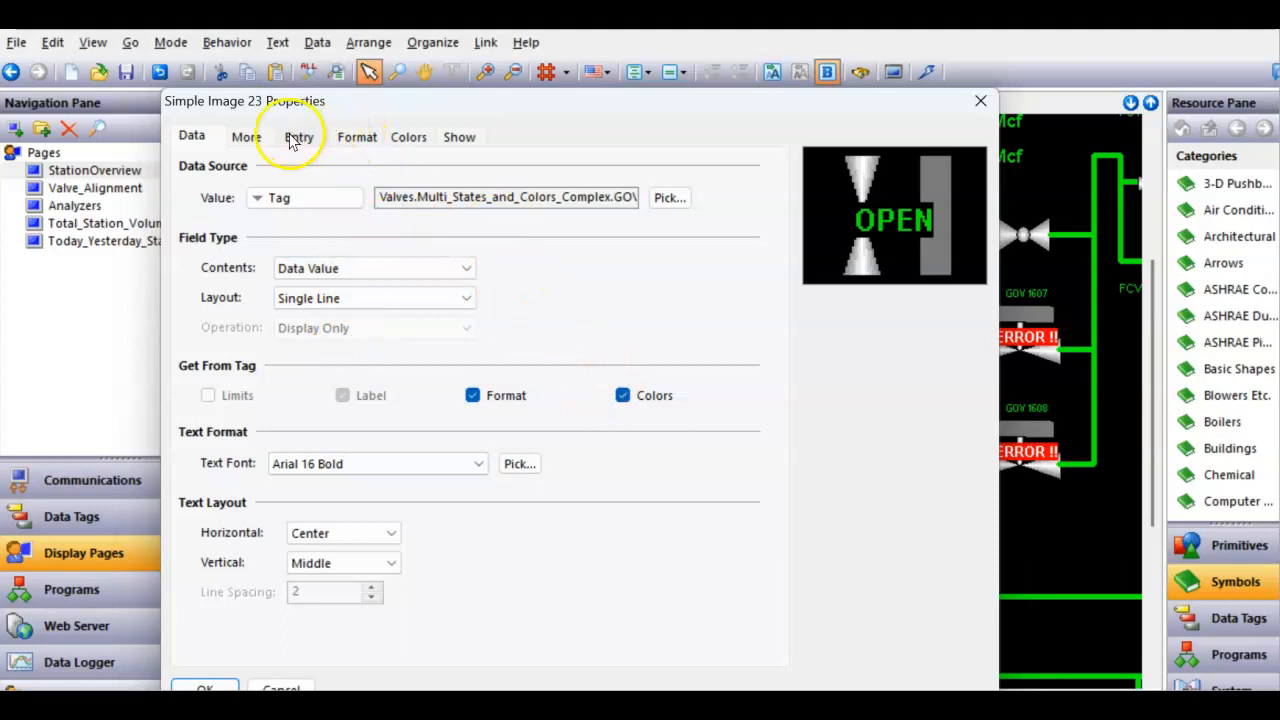
{"action": "left_click", "coordinate": [406, 138]}
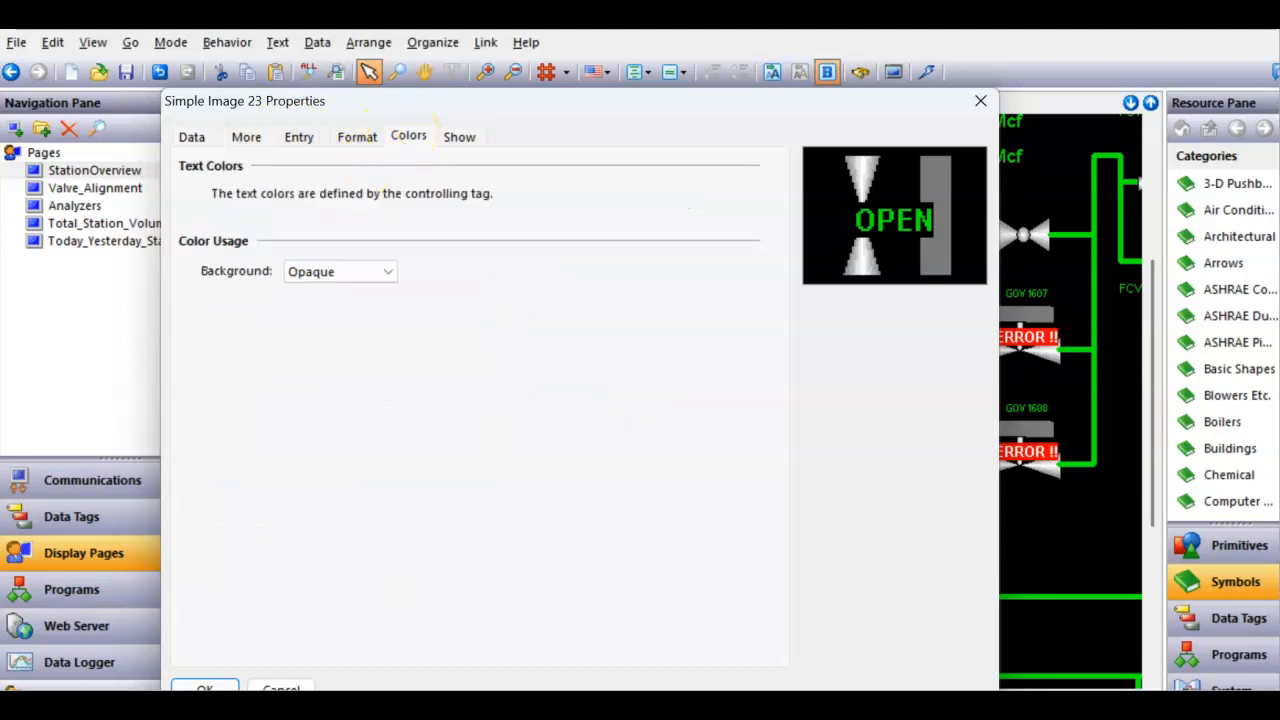
{"action": "left_click", "coordinate": [204, 689]}
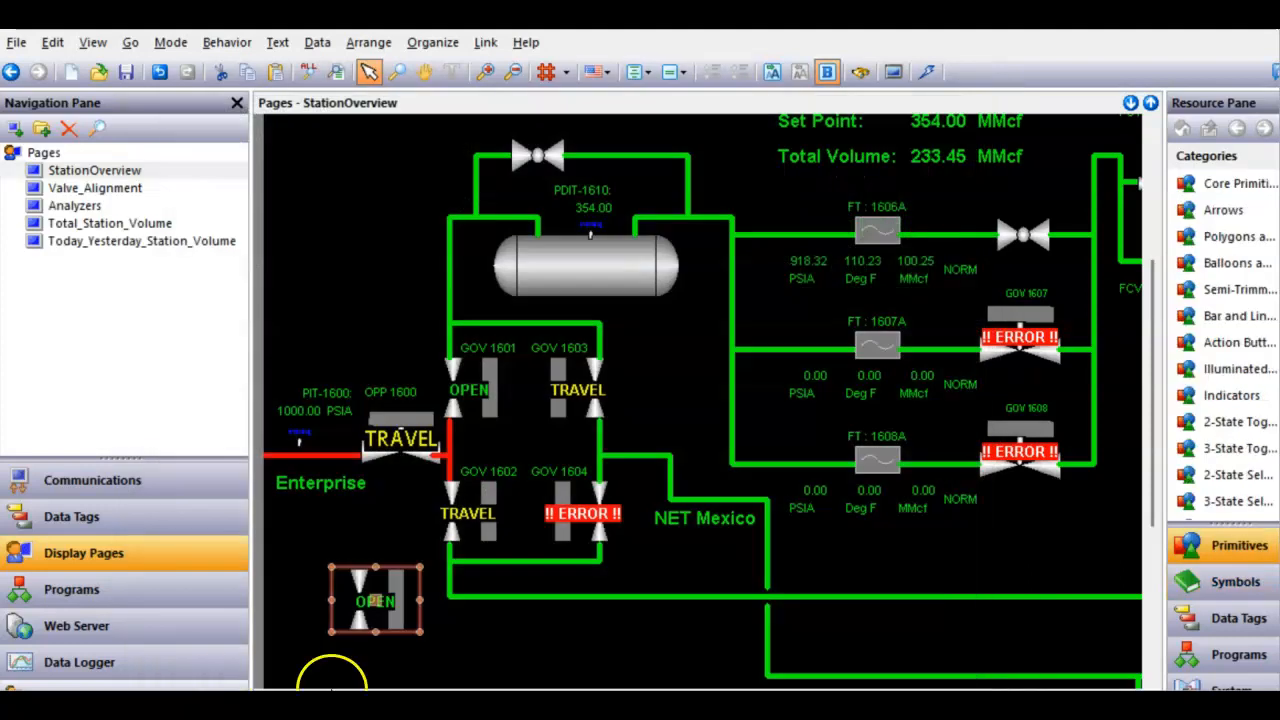
- Jump from the copied valve to its data tag and sync the panes to the GOV1601 tag
{"action": "right_click", "coordinate": [357, 622]}
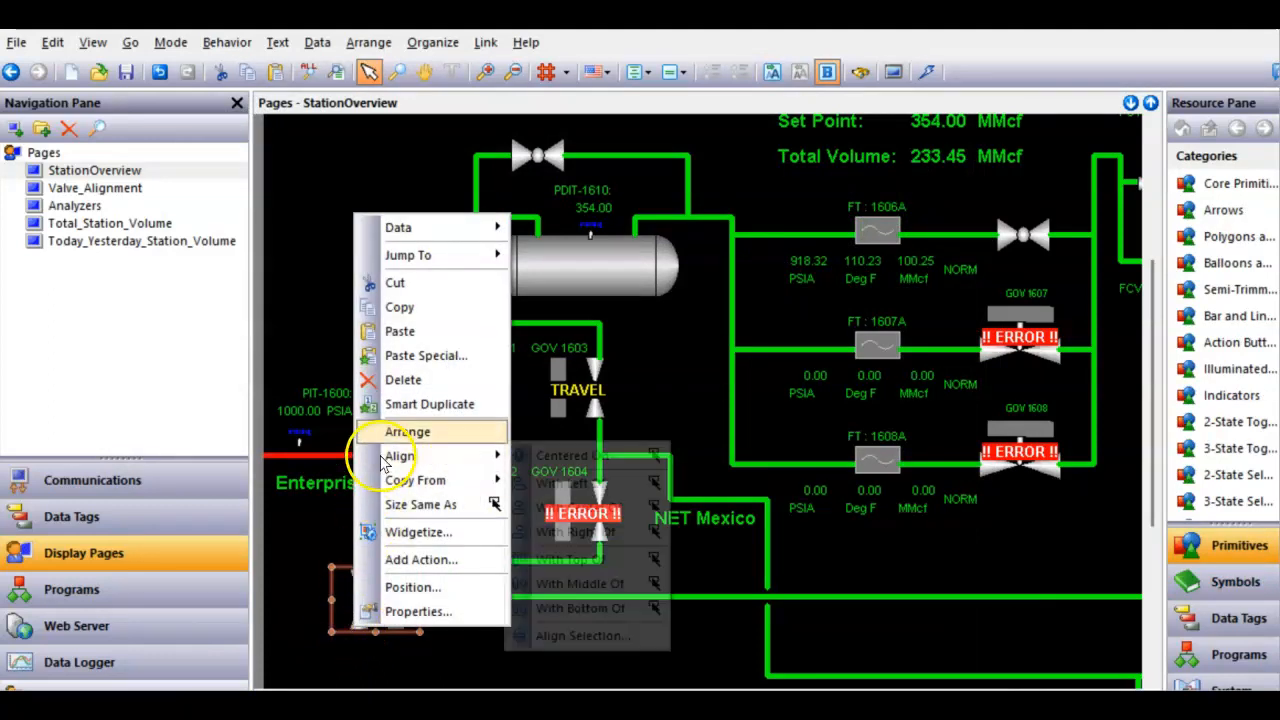
{"action": "mouse_move", "coordinate": [417, 252]}
{"action": "left_click", "coordinate": [537, 251]}
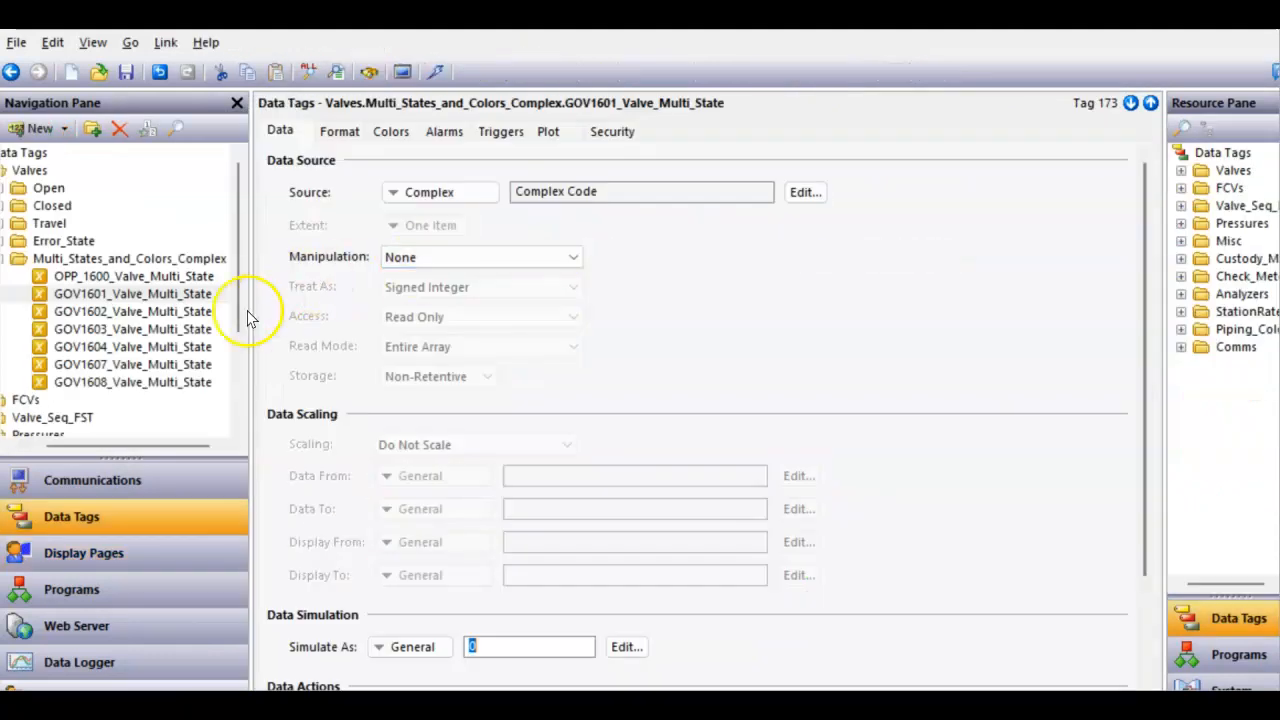
{"action": "left_click", "coordinate": [130, 293]}
{"action": "right_click", "coordinate": [222, 295]}
{"action": "right_click", "coordinate": [187, 288]}
{"action": "left_click", "coordinate": [15, 298]}
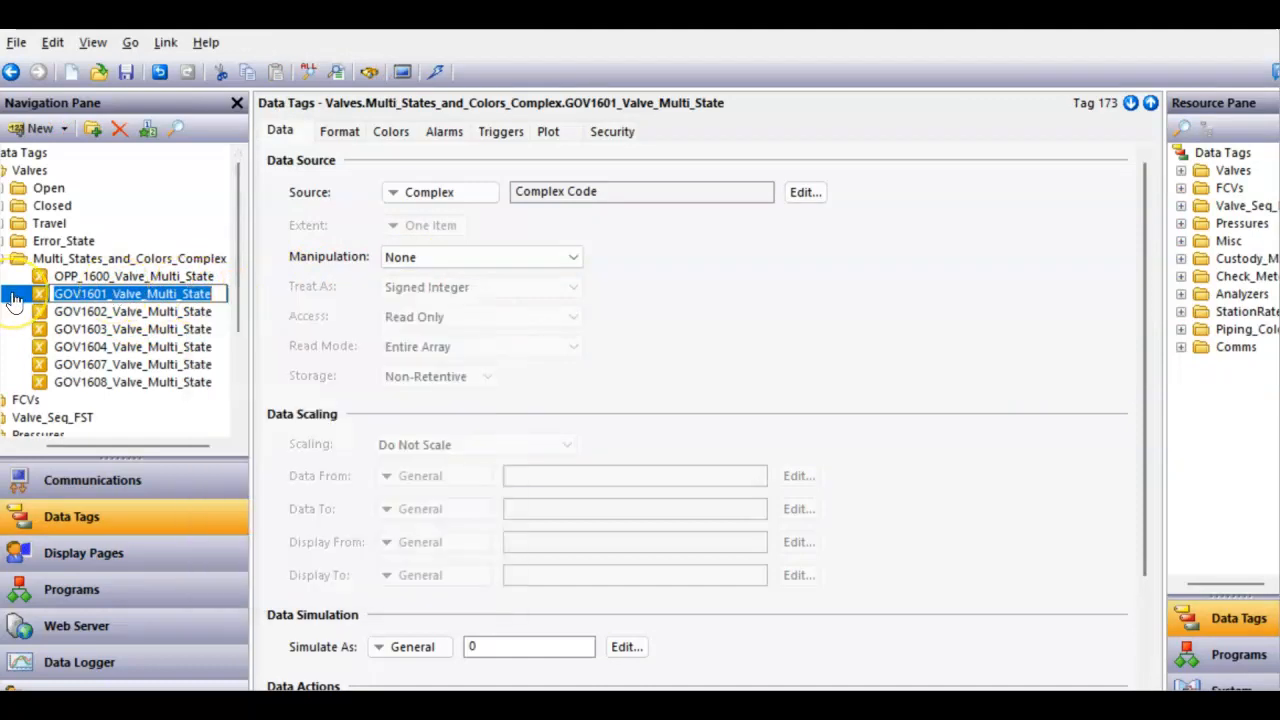
{"action": "left_click", "coordinate": [42, 300]}
{"action": "right_click", "coordinate": [47, 303]}
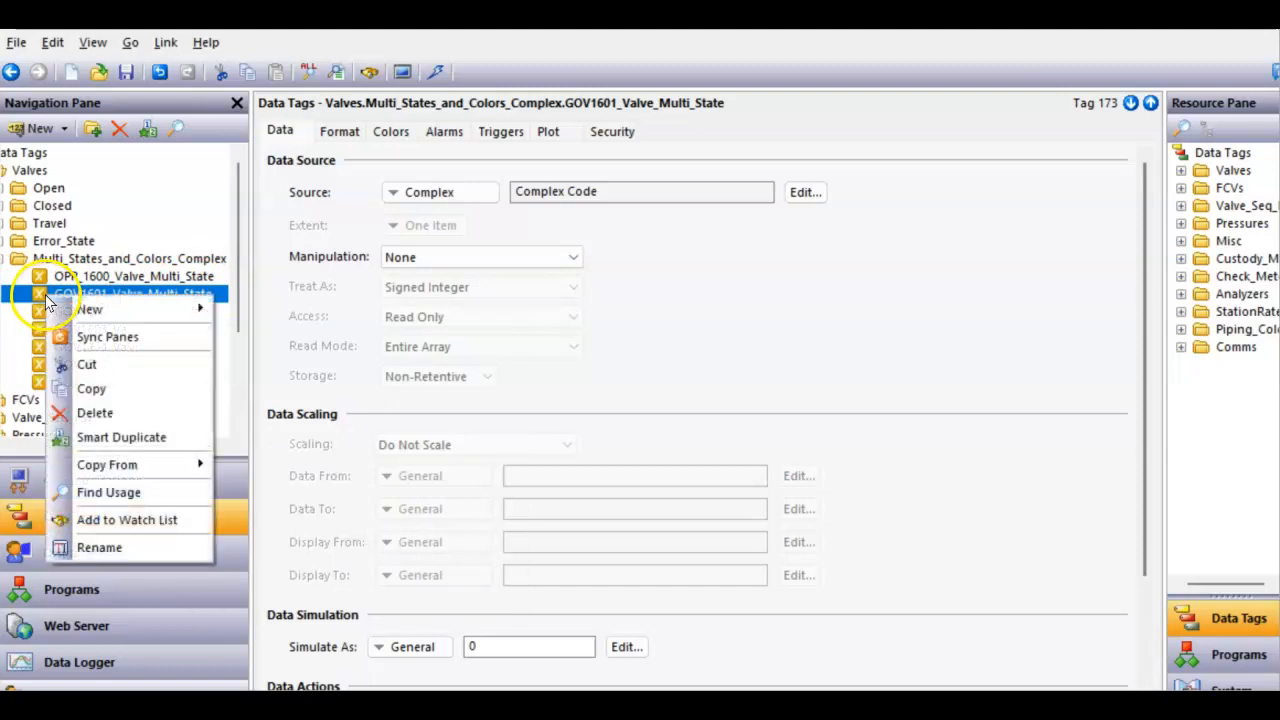
{"action": "left_click", "coordinate": [84, 338]}
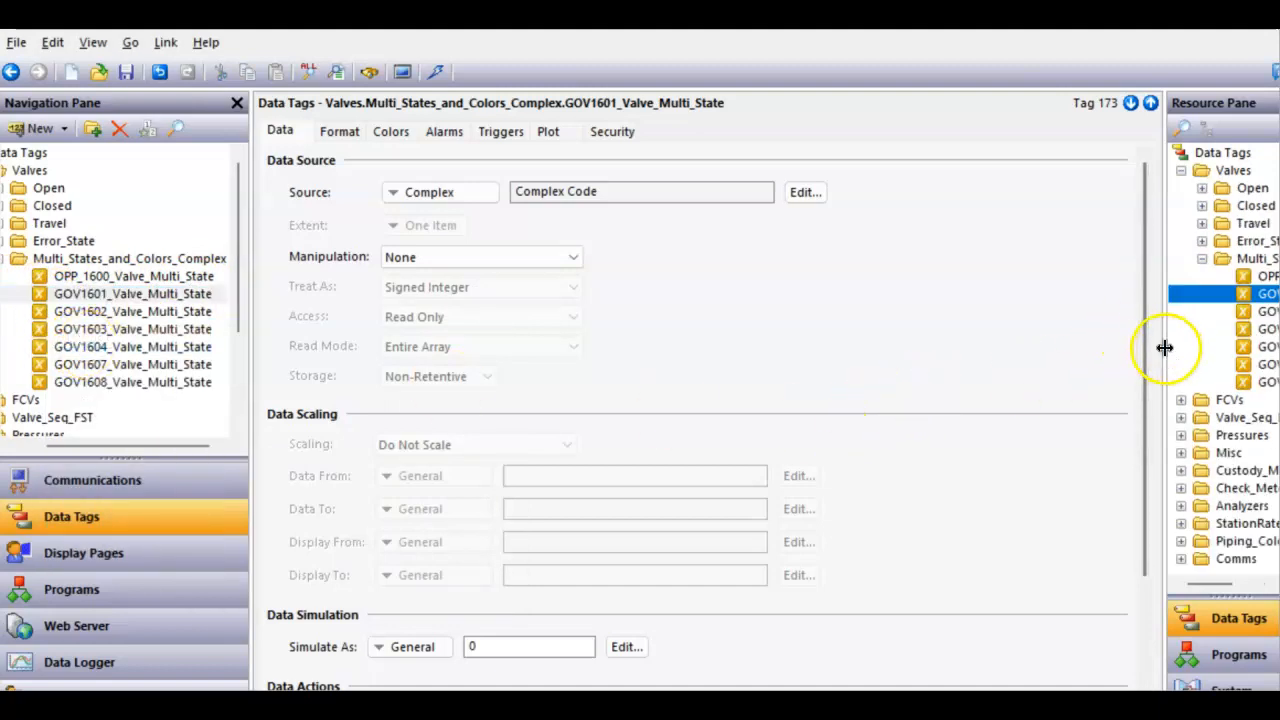
- Widen the resource pane and return to the station overview with the data tags resource list shown
{"action": "left_click_drag", "start_coordinate": [1165, 347], "coordinate": [1130, 358]}
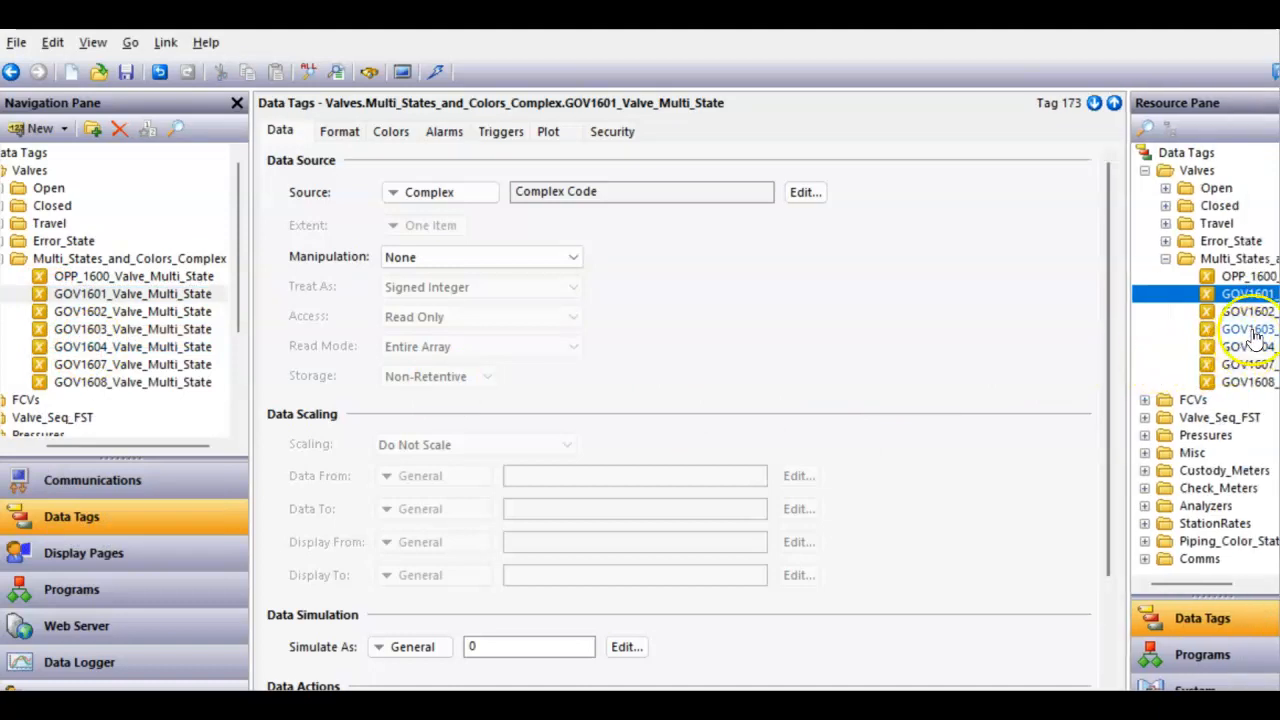
{"action": "left_click", "coordinate": [92, 556]}
{"action": "left_click", "coordinate": [1200, 617]}
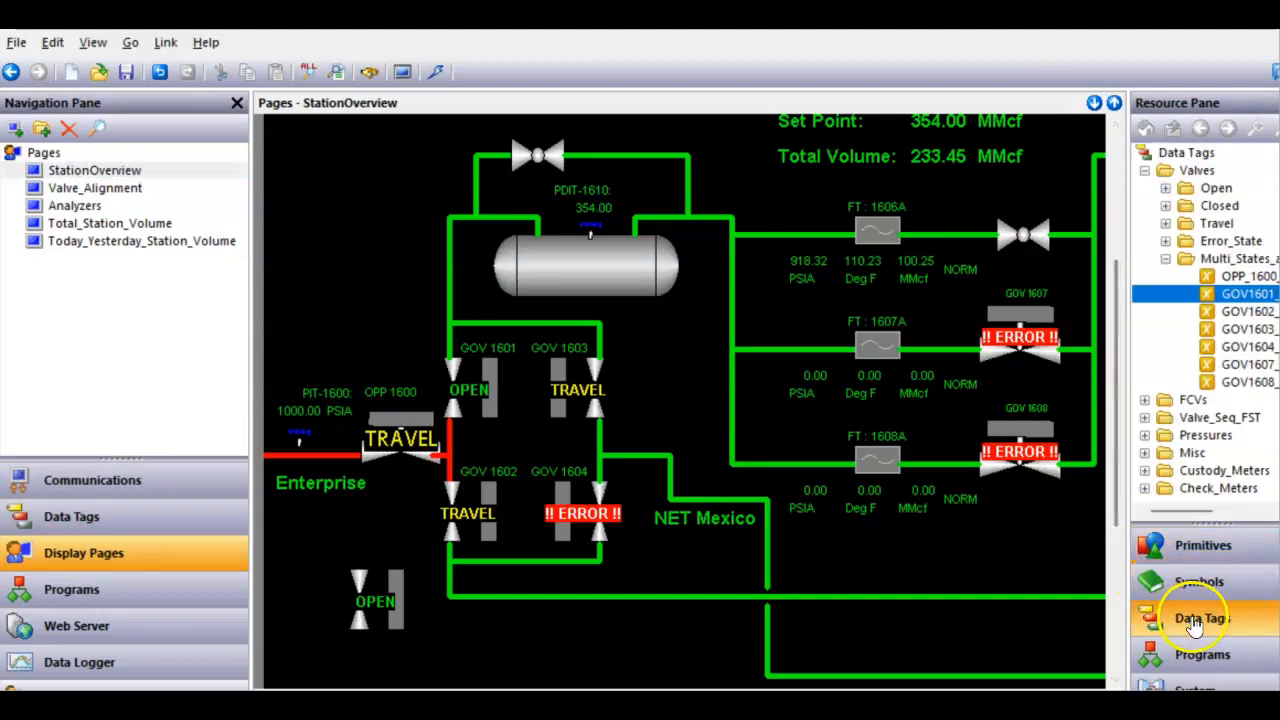
- Clear the copied valve's data source value and set its fixed text color to Black
{"action": "right_click", "coordinate": [374, 601]}
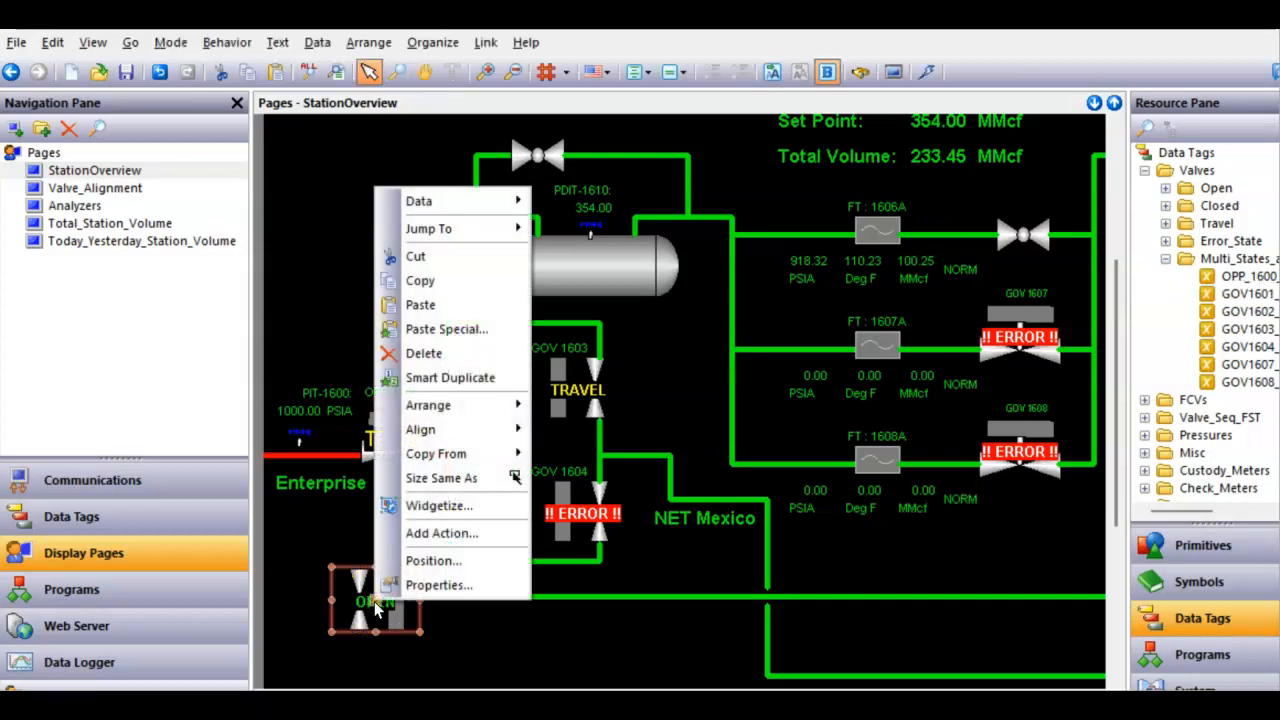
{"action": "left_click", "coordinate": [432, 587]}
{"action": "left_click", "coordinate": [174, 136]}
{"action": "left_click", "coordinate": [448, 207]}
{"action": "double_click", "coordinate": [457, 203]}
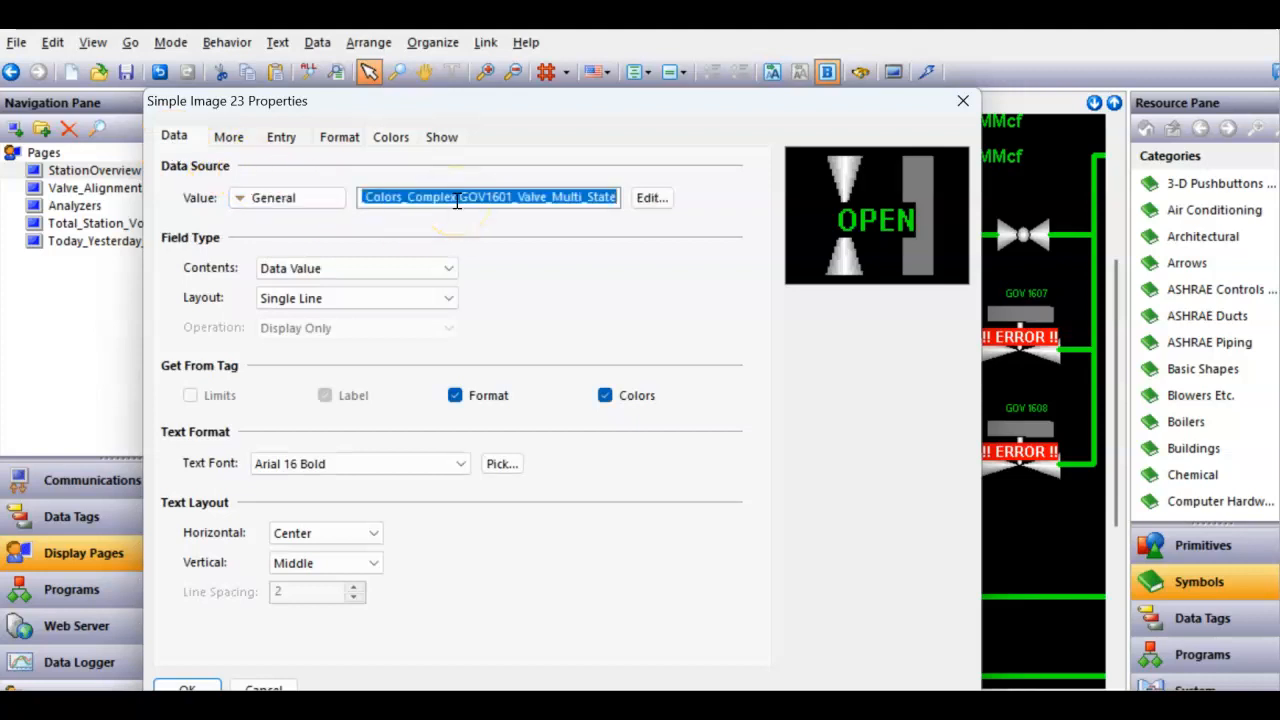
{"action": "key", "text": "BackSpace"}
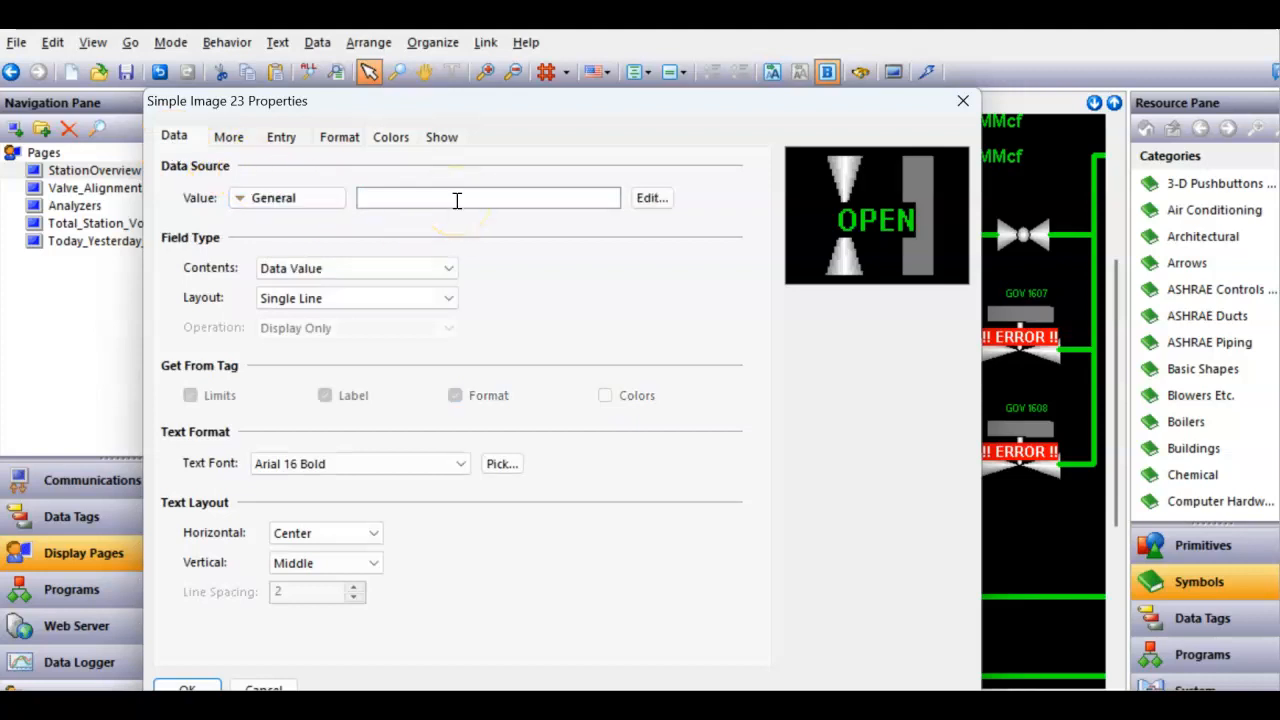
{"action": "key", "text": "shift+Tab"}
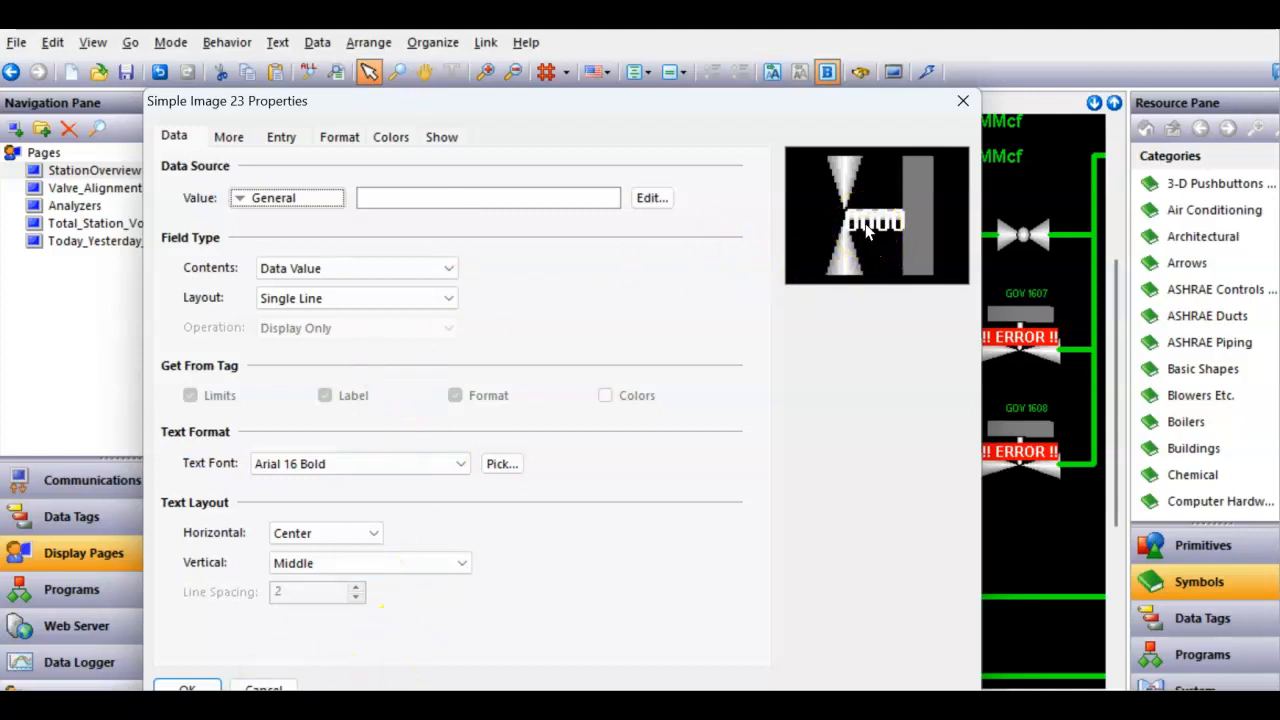
{"action": "left_click", "coordinate": [394, 137]}
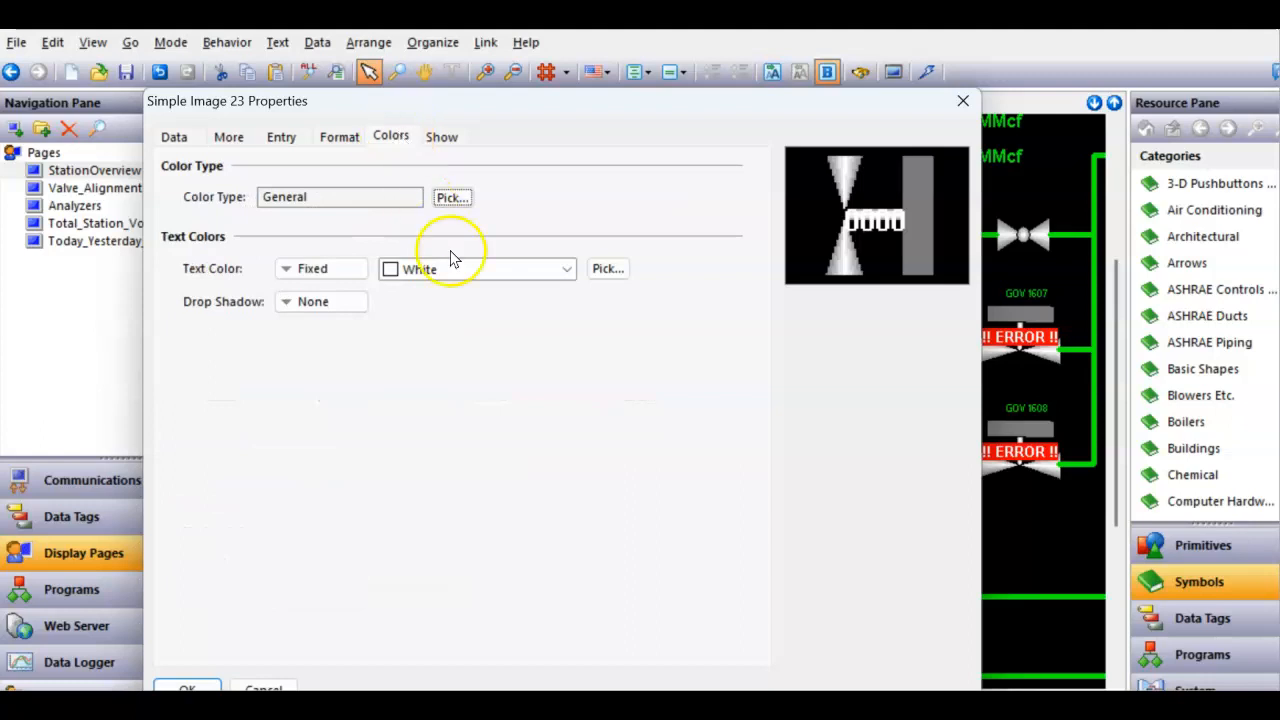
{"action": "left_click", "coordinate": [455, 270]}
{"action": "left_click", "coordinate": [422, 294]}
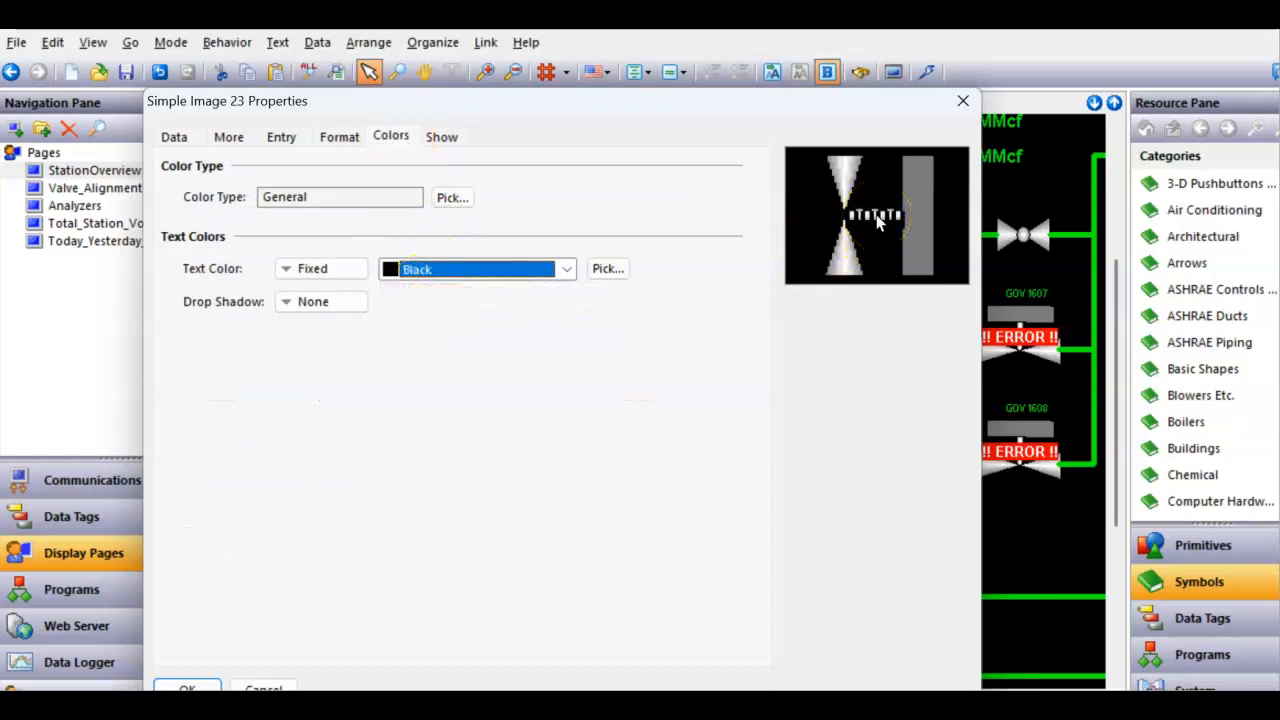
{"action": "left_click", "coordinate": [190, 688]}
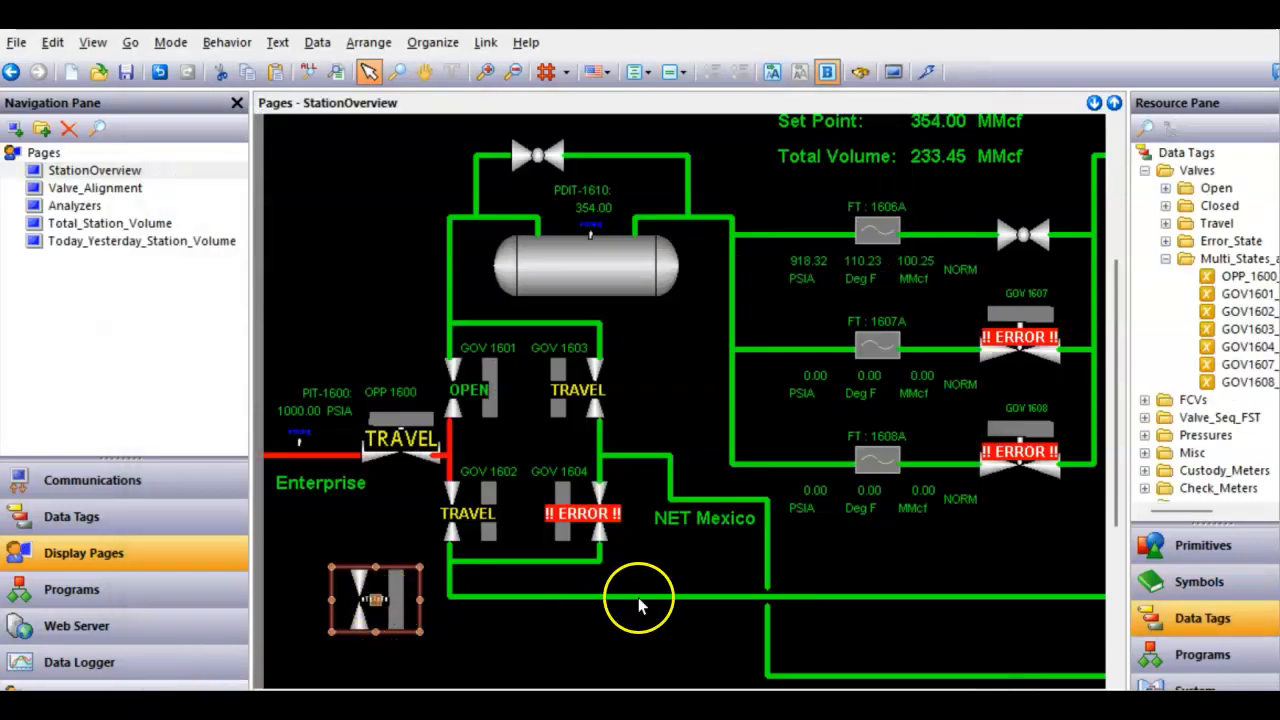
- Place the GOV1601 tag as a text field beside the copied valve and copy the text format from the GOV 1601 valve label
{"action": "left_click_drag", "start_coordinate": [1245, 293], "coordinate": [443, 614]}
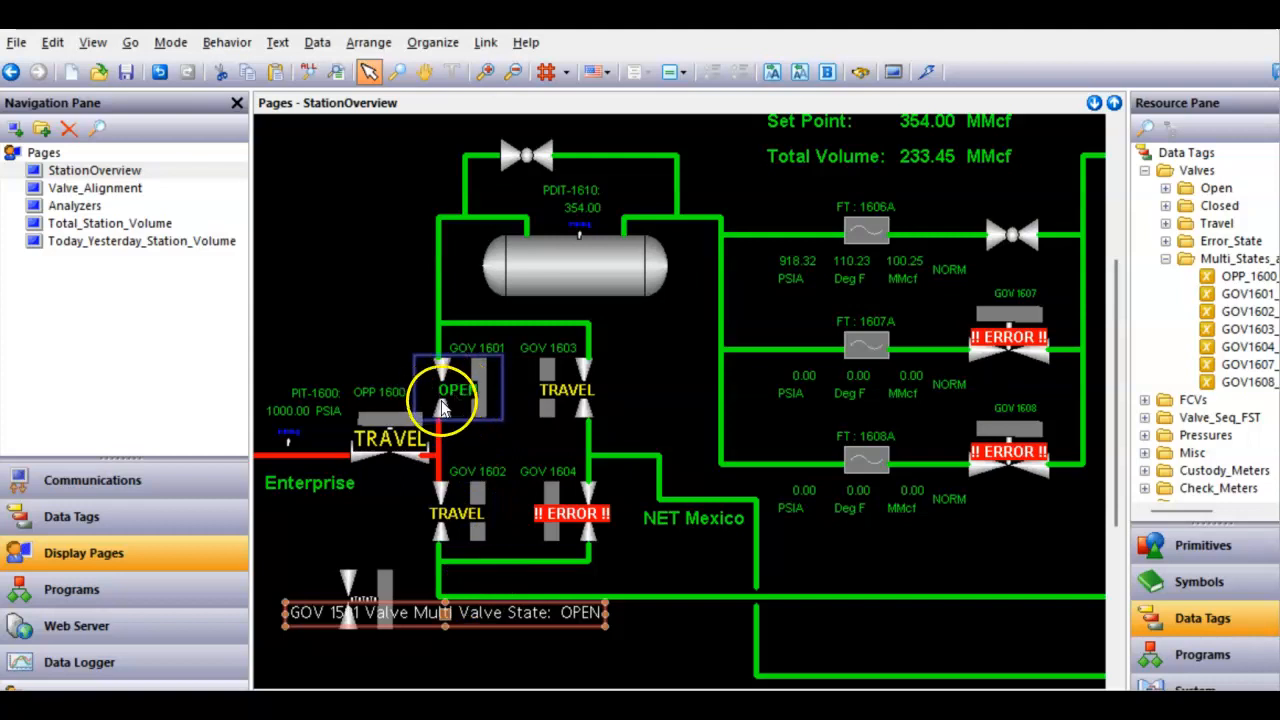
{"action": "right_click", "coordinate": [495, 620]}
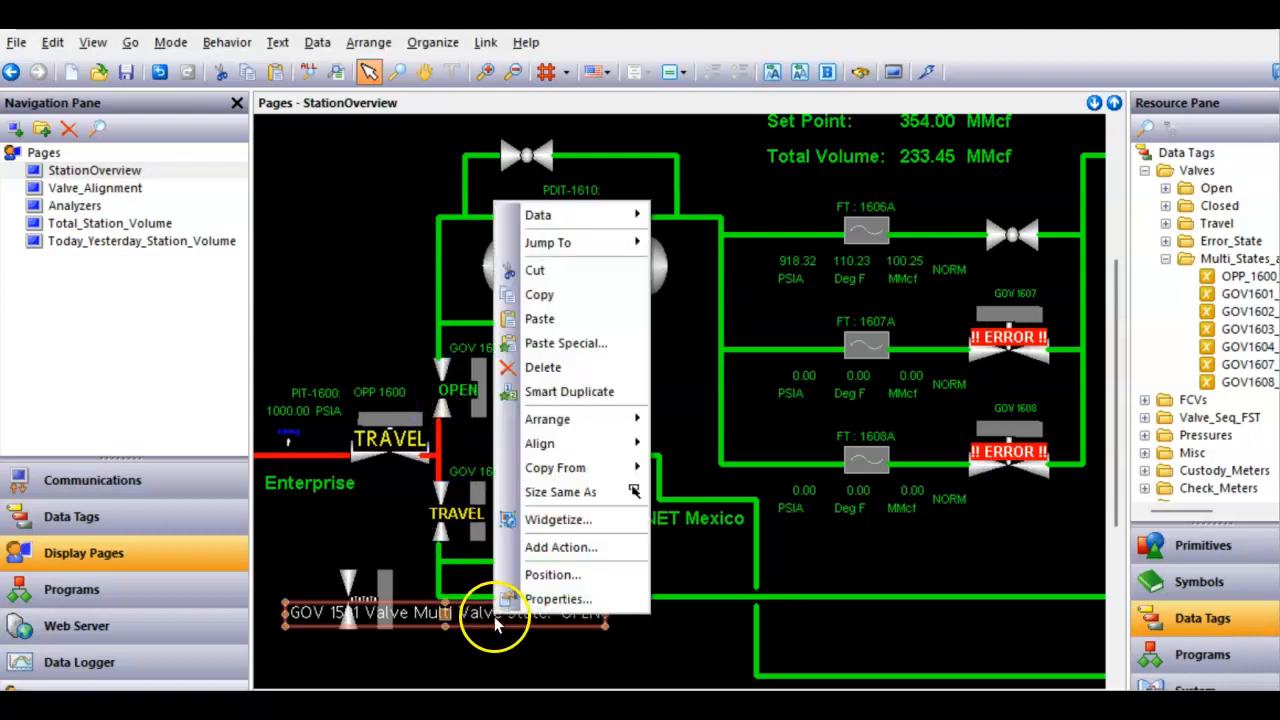
{"action": "mouse_move", "coordinate": [590, 466]}
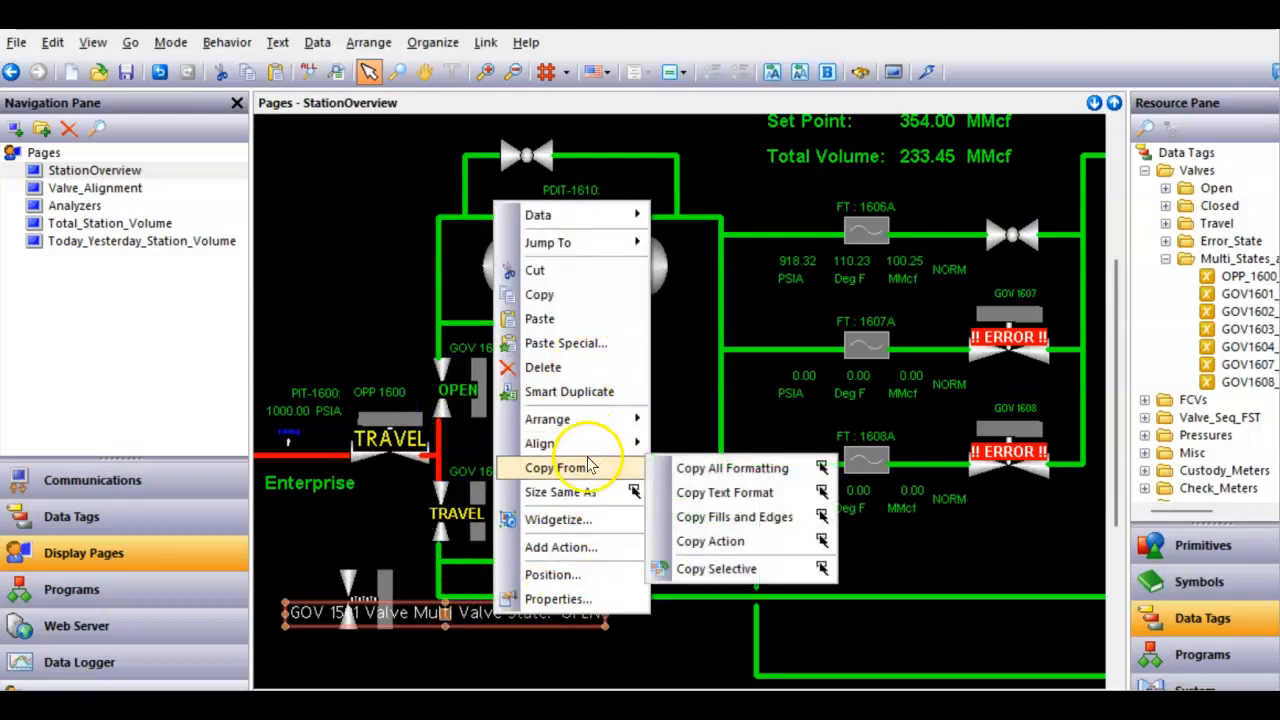
{"action": "left_click", "coordinate": [725, 493]}
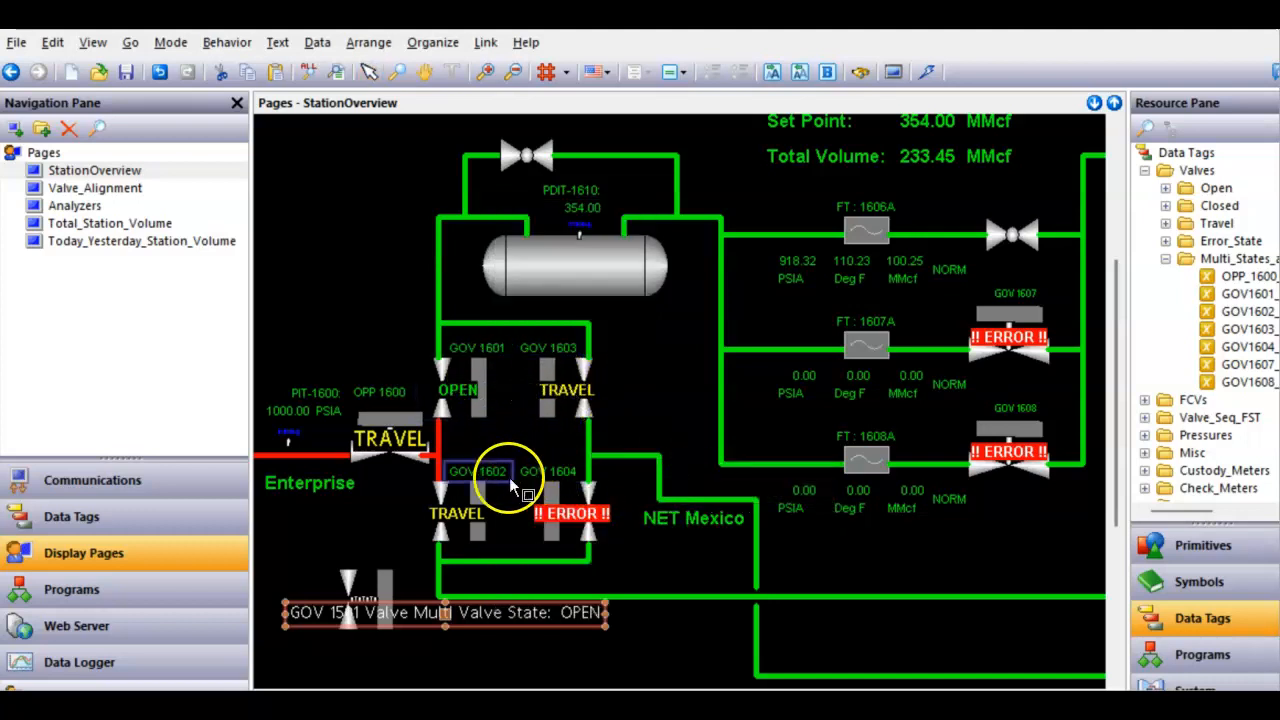
{"action": "left_click", "coordinate": [458, 392]}
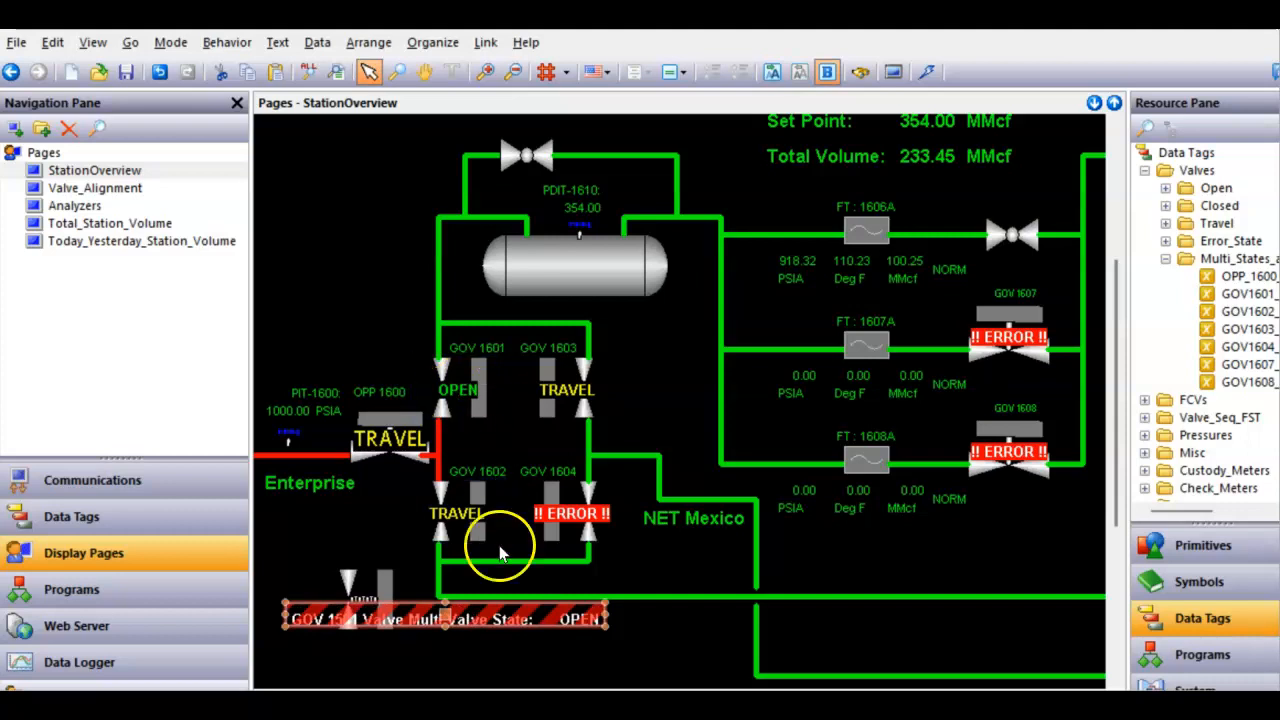
- Change the GOV1601 text field's contents to show the data value only
{"action": "right_click", "coordinate": [497, 617]}
{"action": "left_click", "coordinate": [543, 594]}
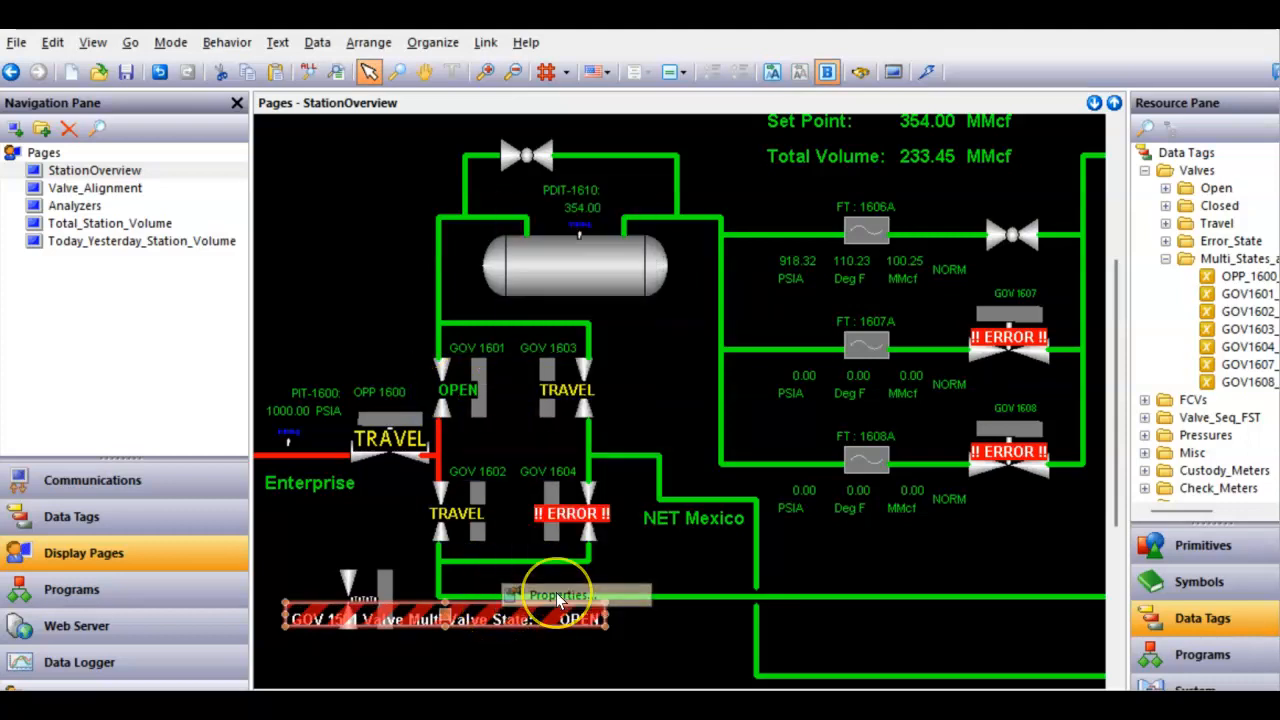
{"action": "left_click", "coordinate": [155, 148]}
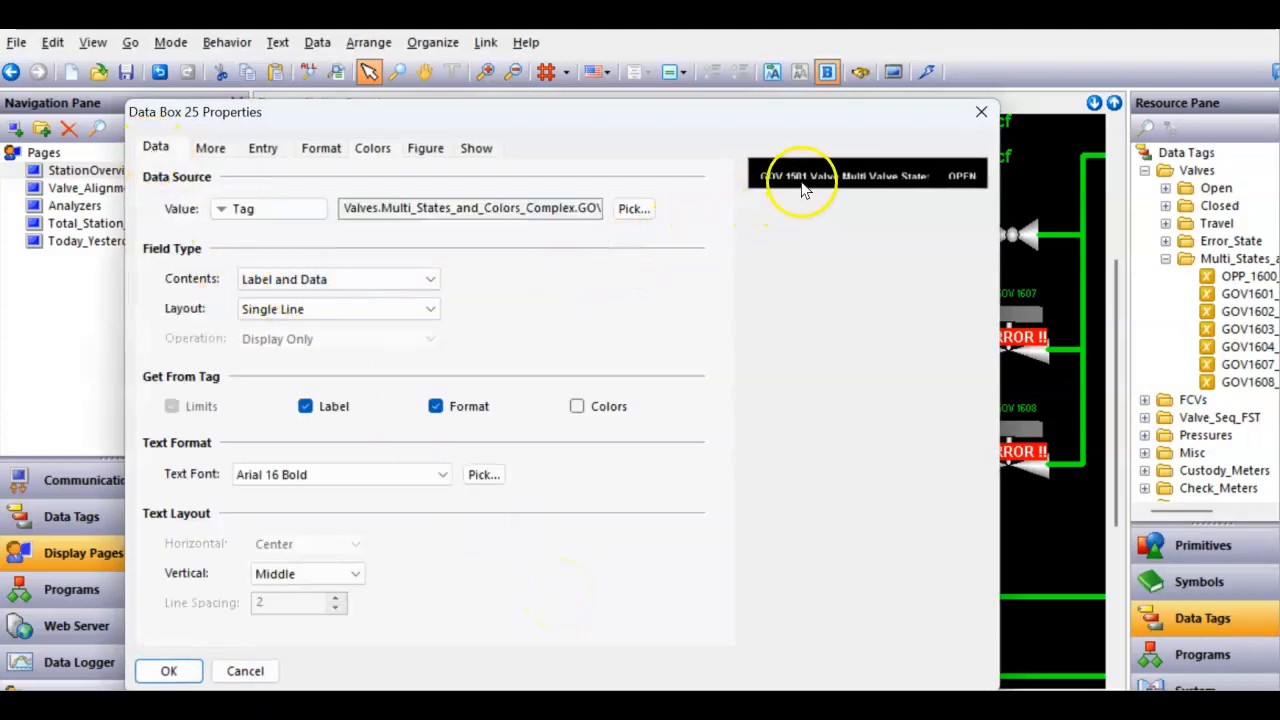
{"action": "left_click", "coordinate": [412, 280]}
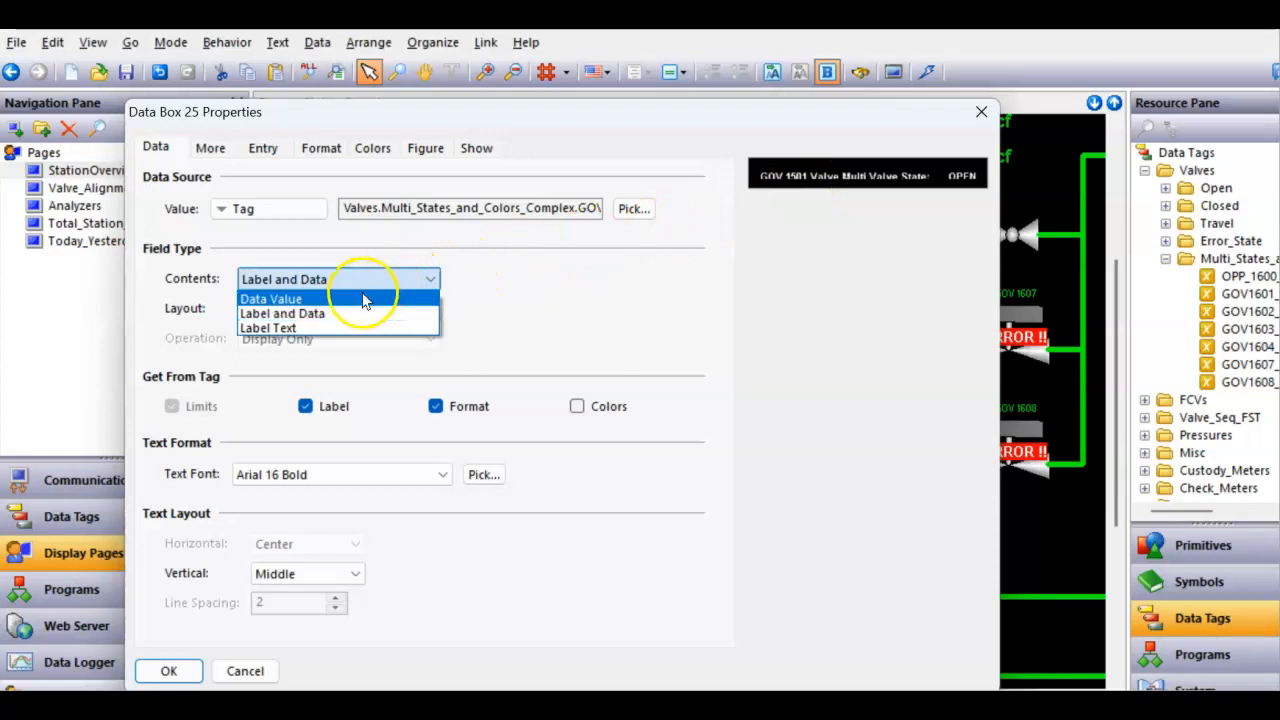
{"action": "left_click", "coordinate": [362, 301]}
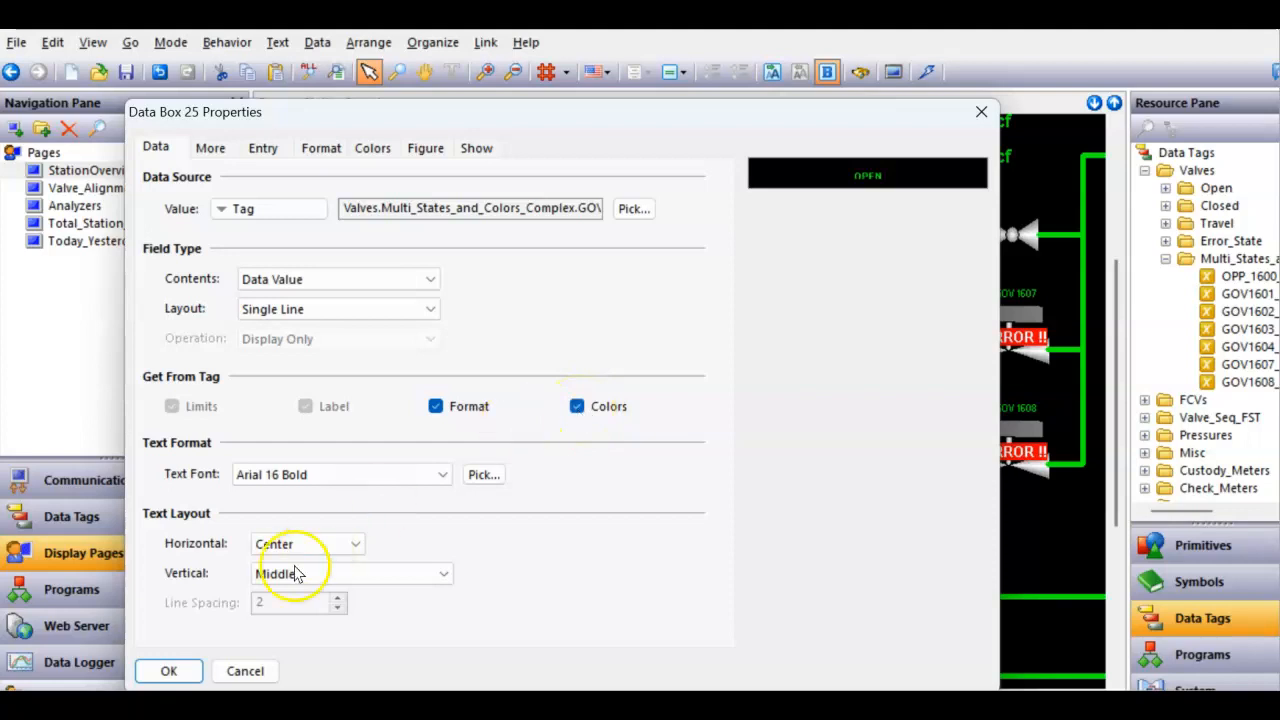
{"action": "left_click", "coordinate": [169, 671]}
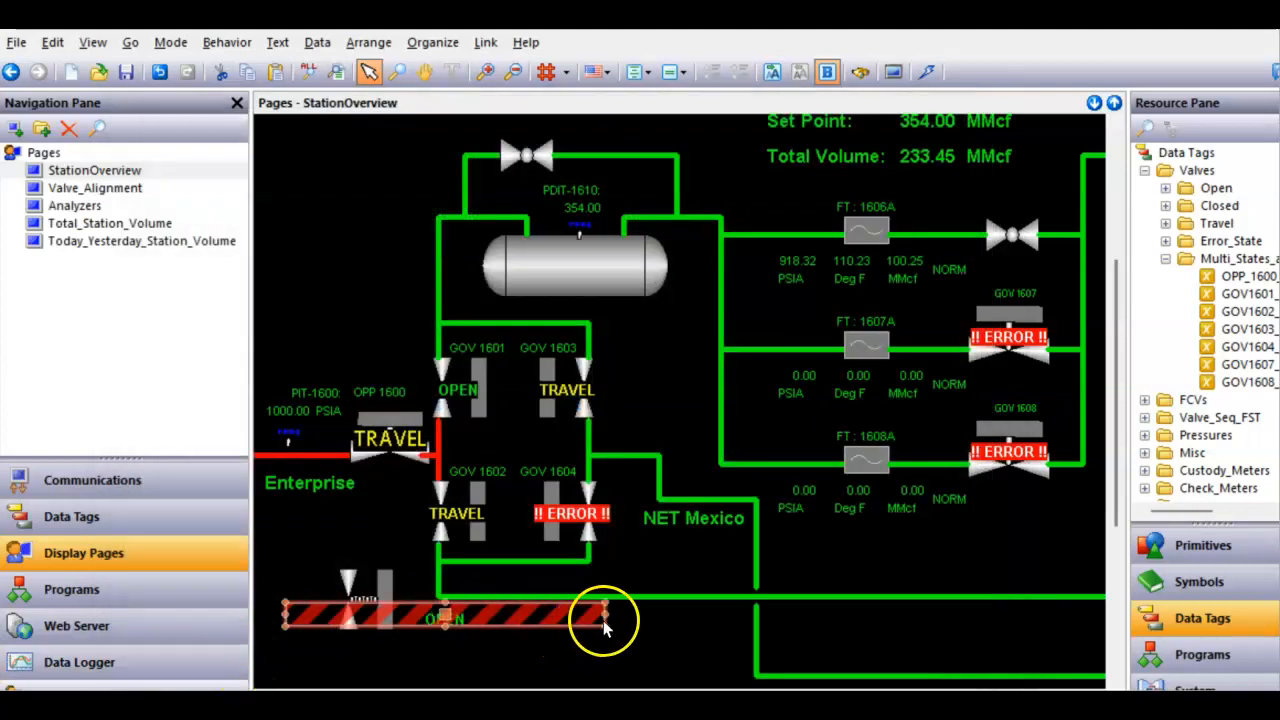
- Shrink the GOV1601 text field so it sits over the copied valve symbol
{"action": "left_click_drag", "start_coordinate": [605, 616], "coordinate": [365, 607]}
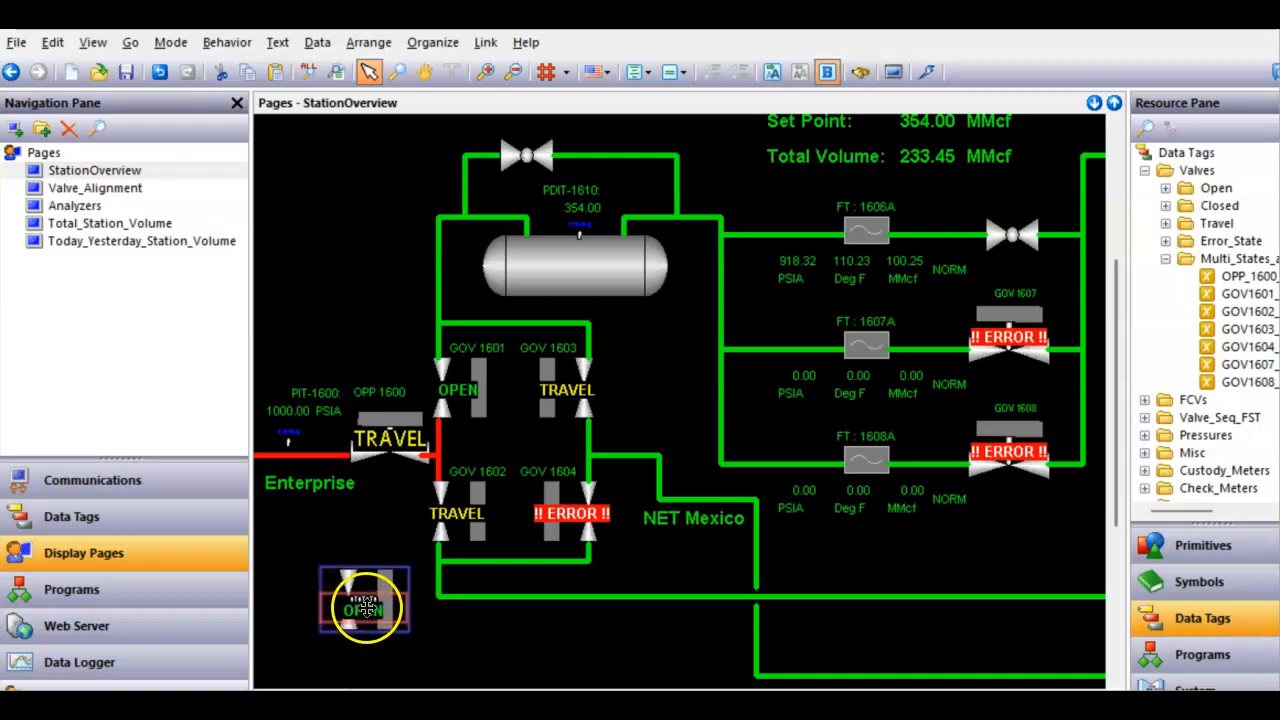
{"action": "scroll", "coordinate": [365, 607], "scroll_direction": "up", "scroll_amount": 2}
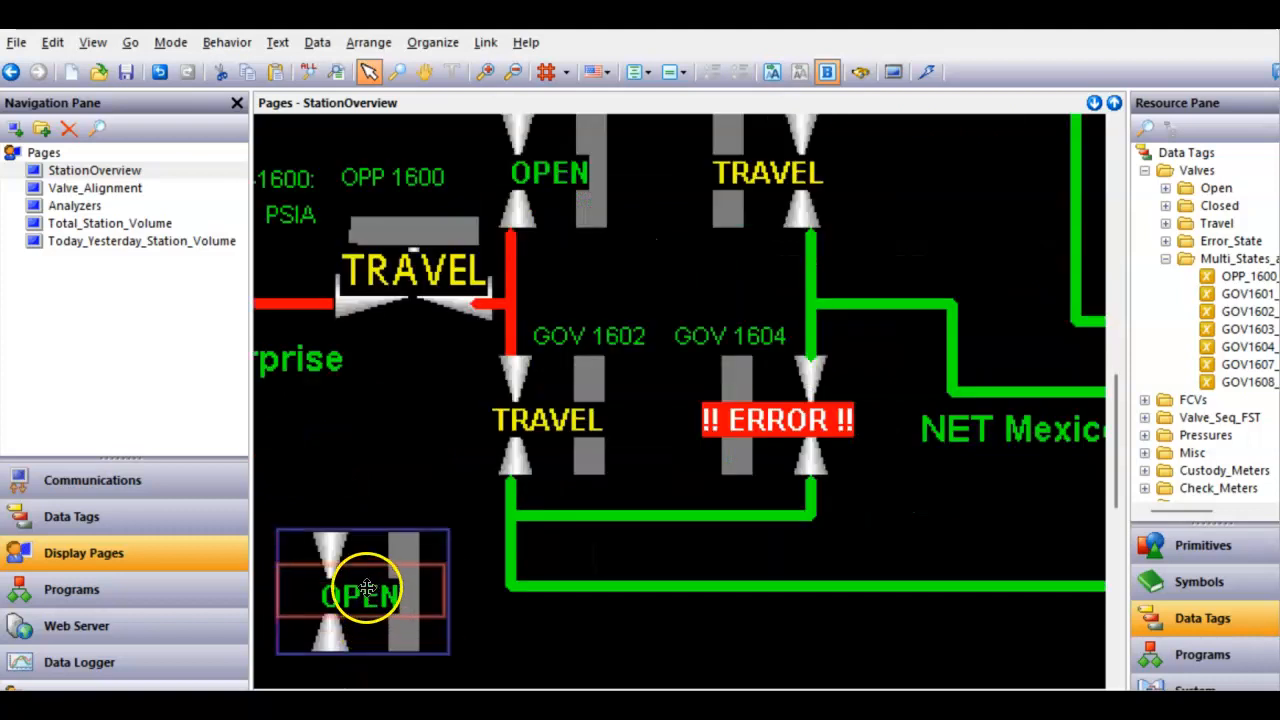
{"action": "left_click", "coordinate": [366, 588]}
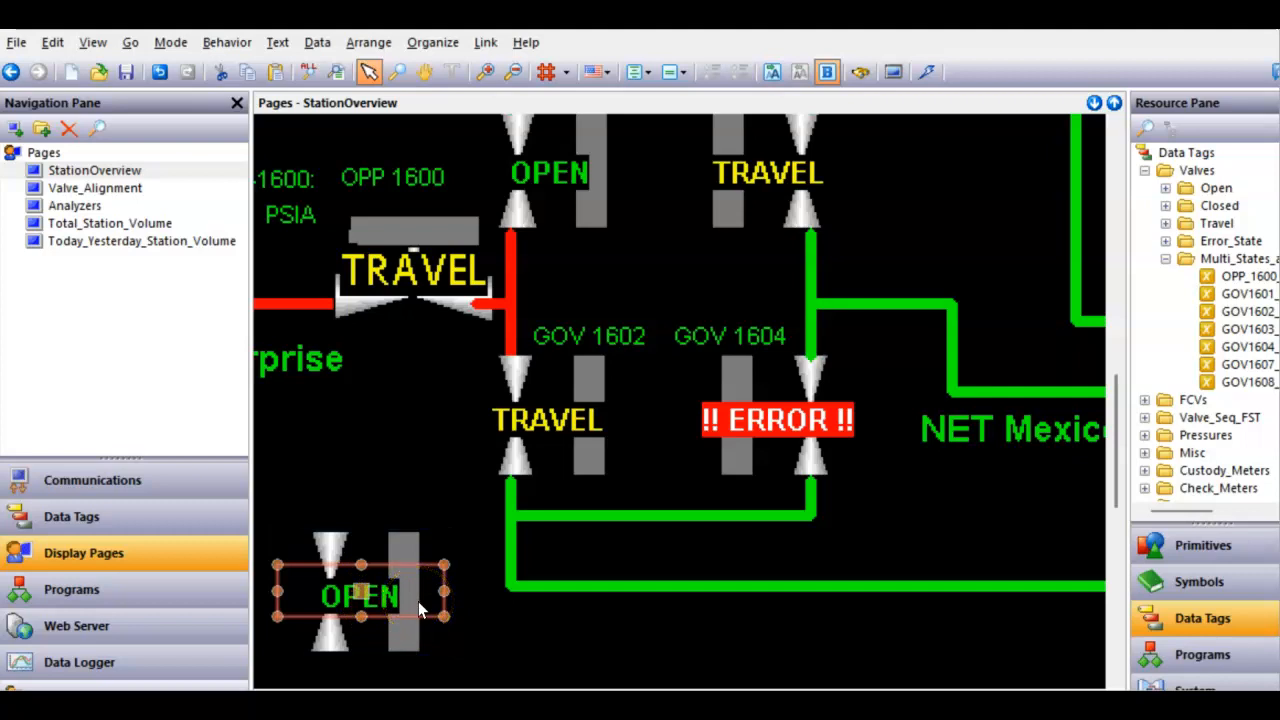
- Jump from the text field to the GOV1601 tag and set its simulation value to 3
{"action": "left_click", "coordinate": [395, 596]}
{"action": "right_click", "coordinate": [394, 596]}
{"action": "mouse_move", "coordinate": [517, 191]}
{"action": "left_click", "coordinate": [564, 196]}
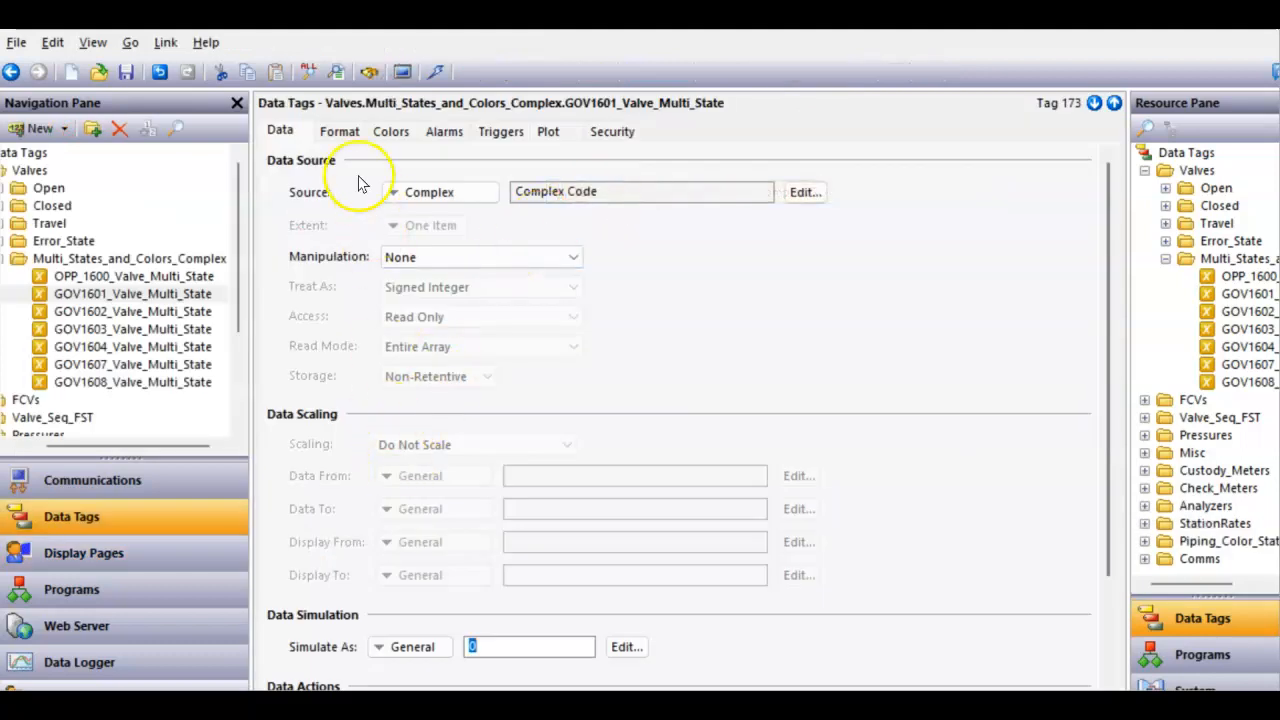
{"action": "left_click", "coordinate": [338, 130]}
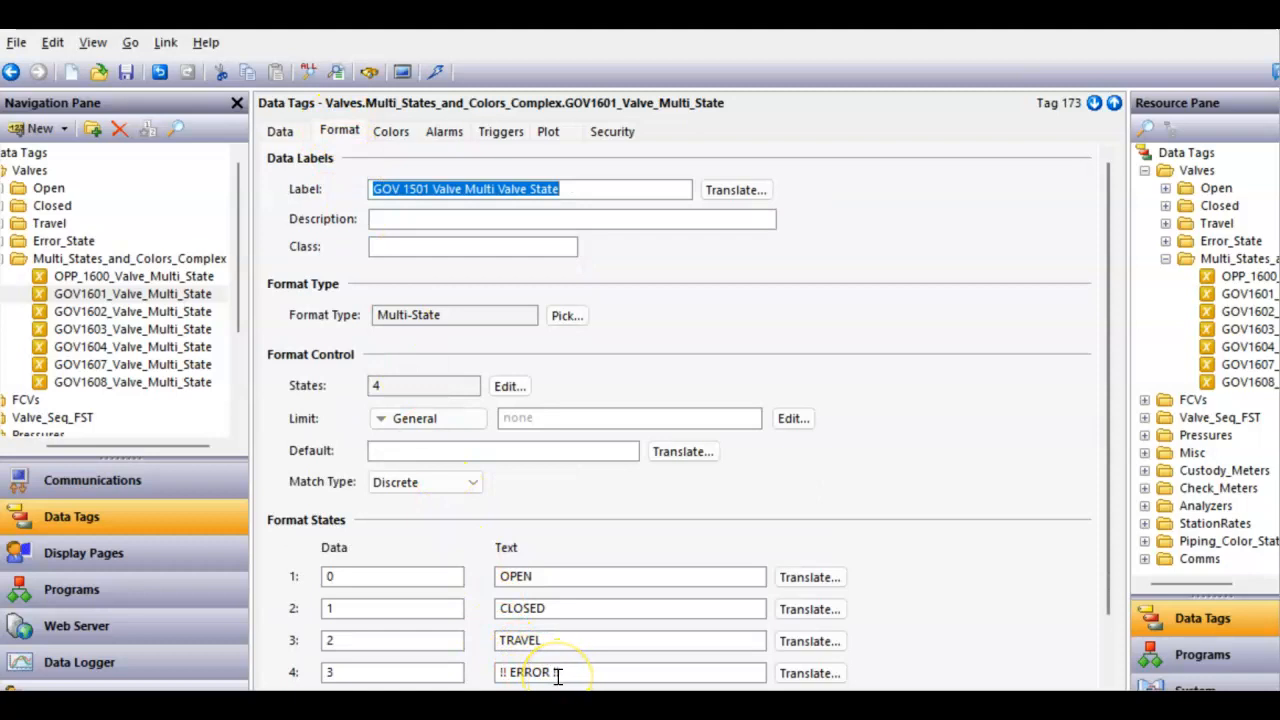
{"action": "left_click", "coordinate": [280, 131]}
{"action": "left_click", "coordinate": [490, 643]}
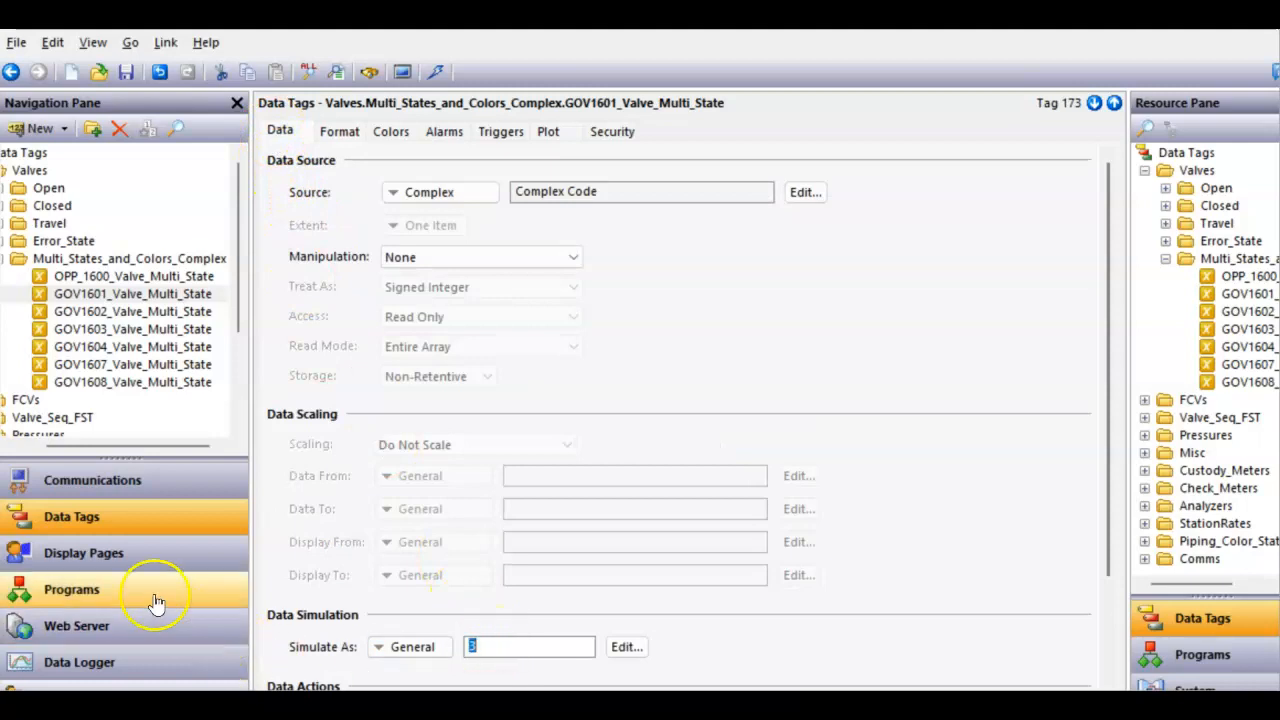
- Return to the station overview and center the text field on the copied valve
{"action": "left_click", "coordinate": [108, 560]}
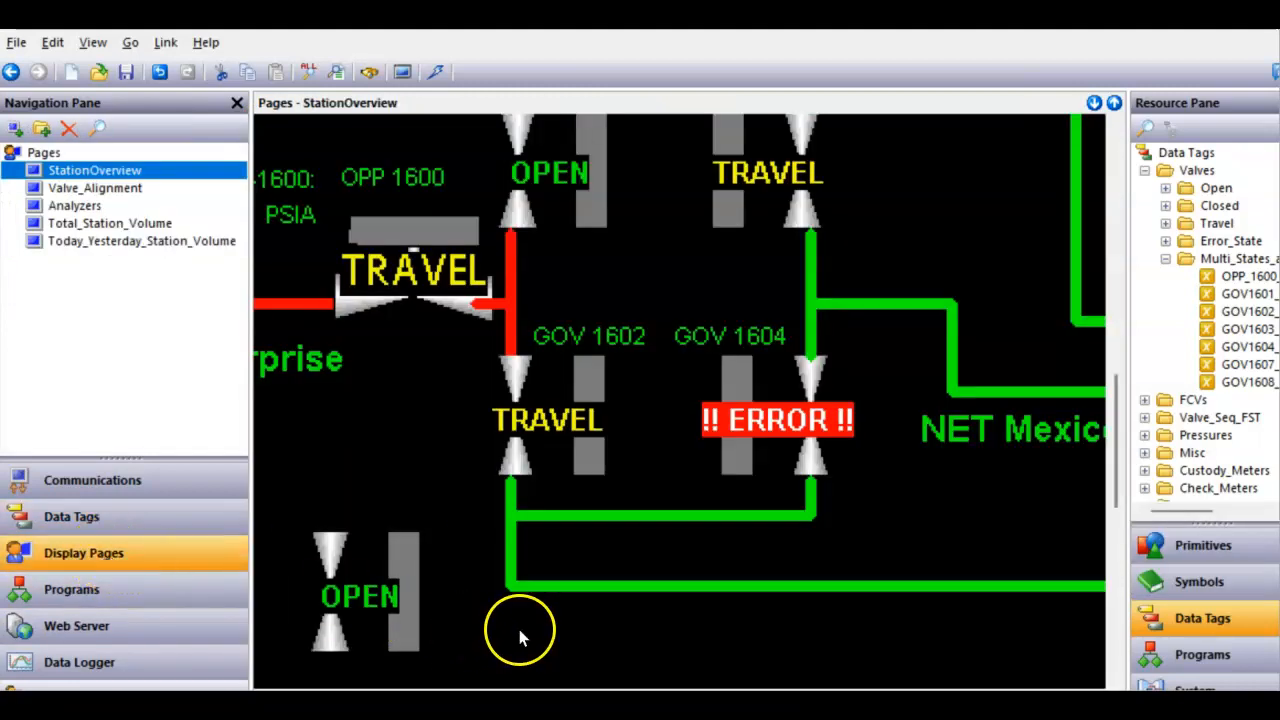
{"action": "left_click", "coordinate": [433, 600]}
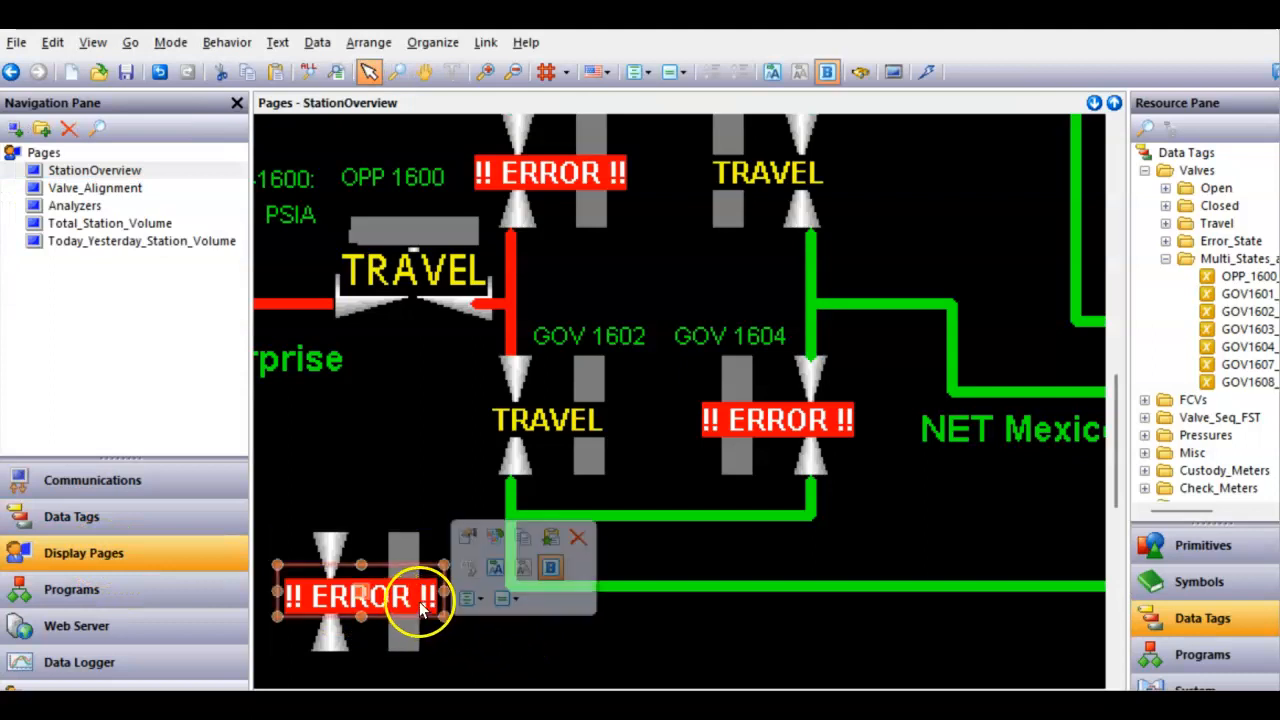
{"action": "left_click_drag", "start_coordinate": [438, 592], "coordinate": [358, 593]}
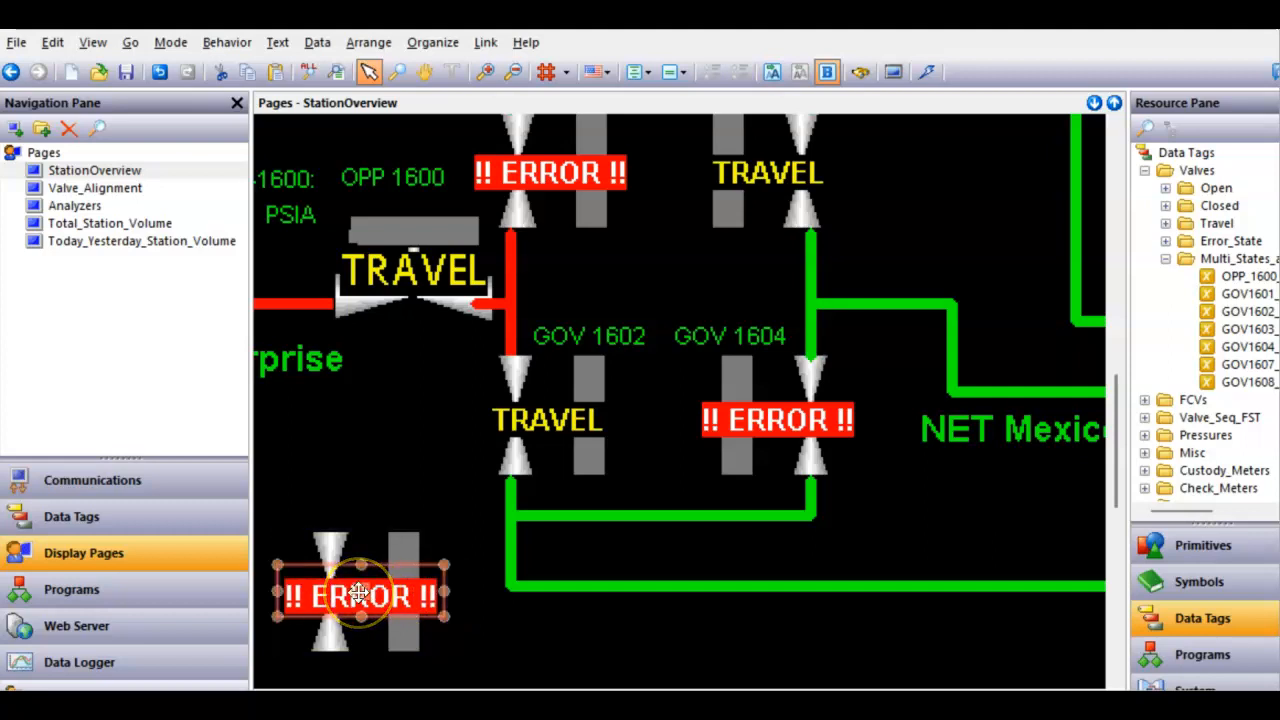
{"action": "left_click", "coordinate": [485, 624]}
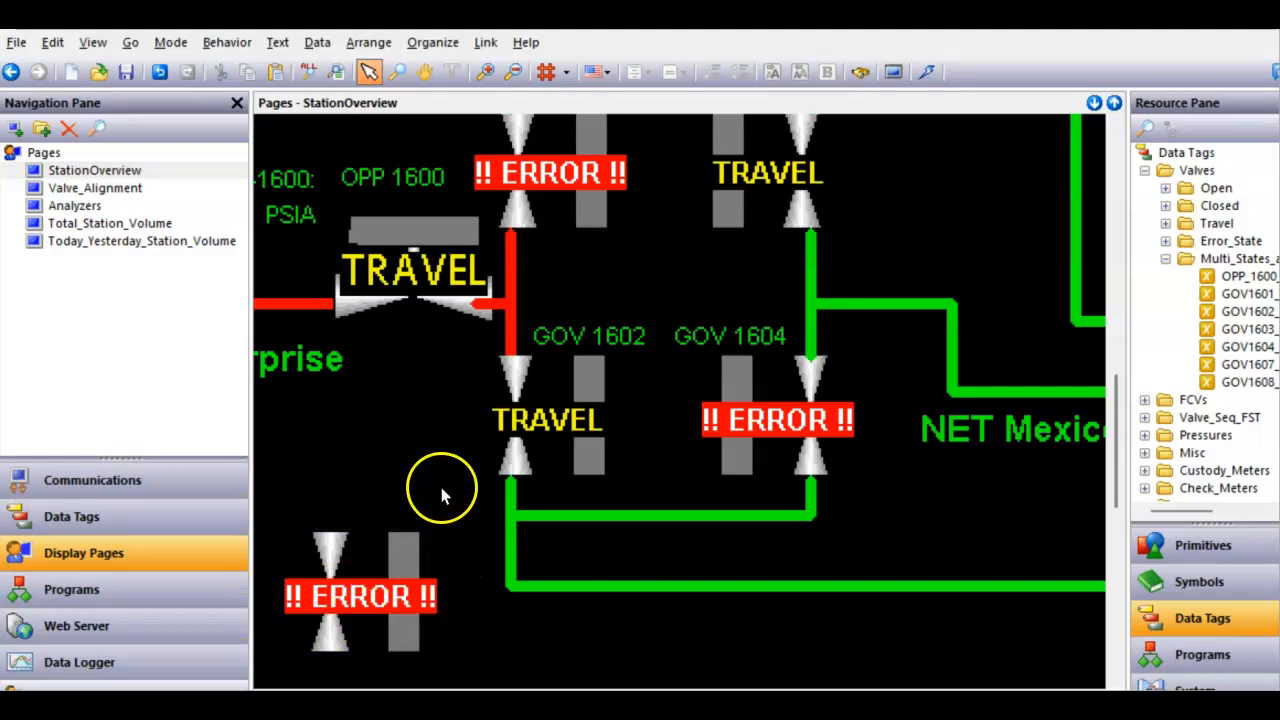
- Select the copied valve together with its text field and widgetize them
{"action": "left_click_drag", "start_coordinate": [444, 649], "coordinate": [296, 652]}
{"action": "left_click", "coordinate": [466, 652]}
{"action": "left_click_drag", "start_coordinate": [522, 451], "coordinate": [494, 601]}
{"action": "left_click_drag", "start_coordinate": [371, 649], "coordinate": [302, 649]}
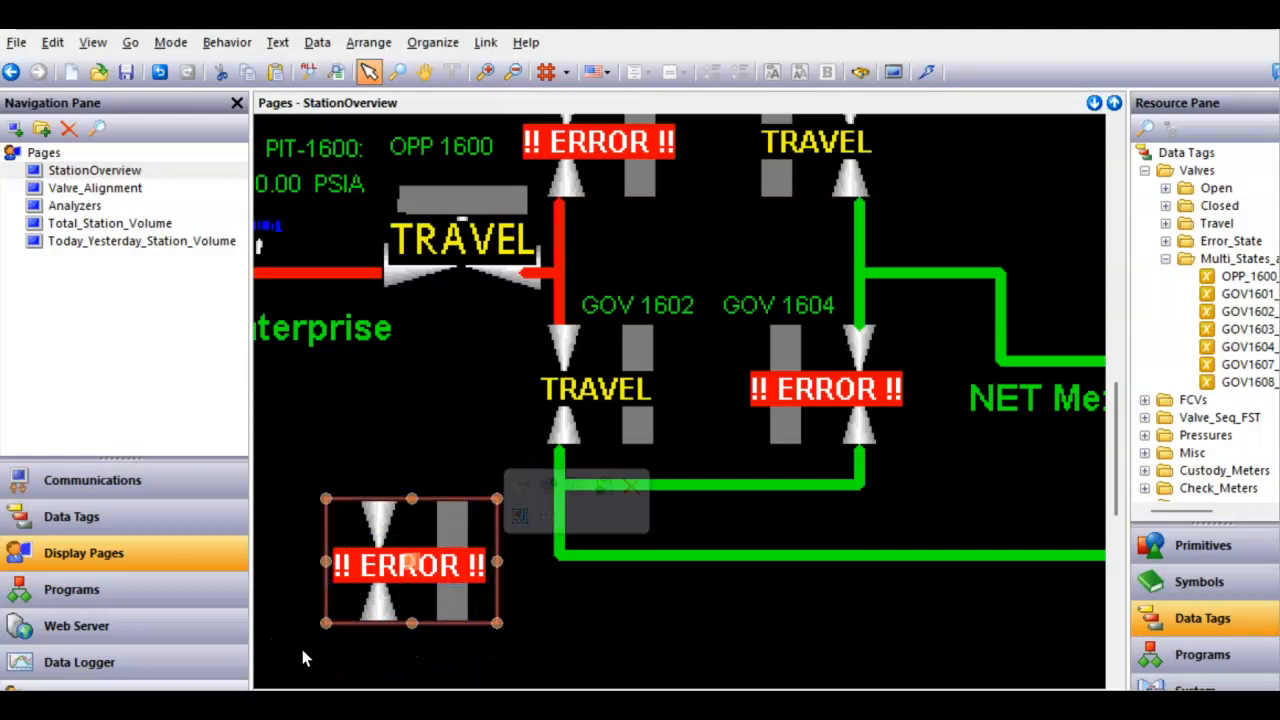
{"action": "right_click", "coordinate": [362, 607]}
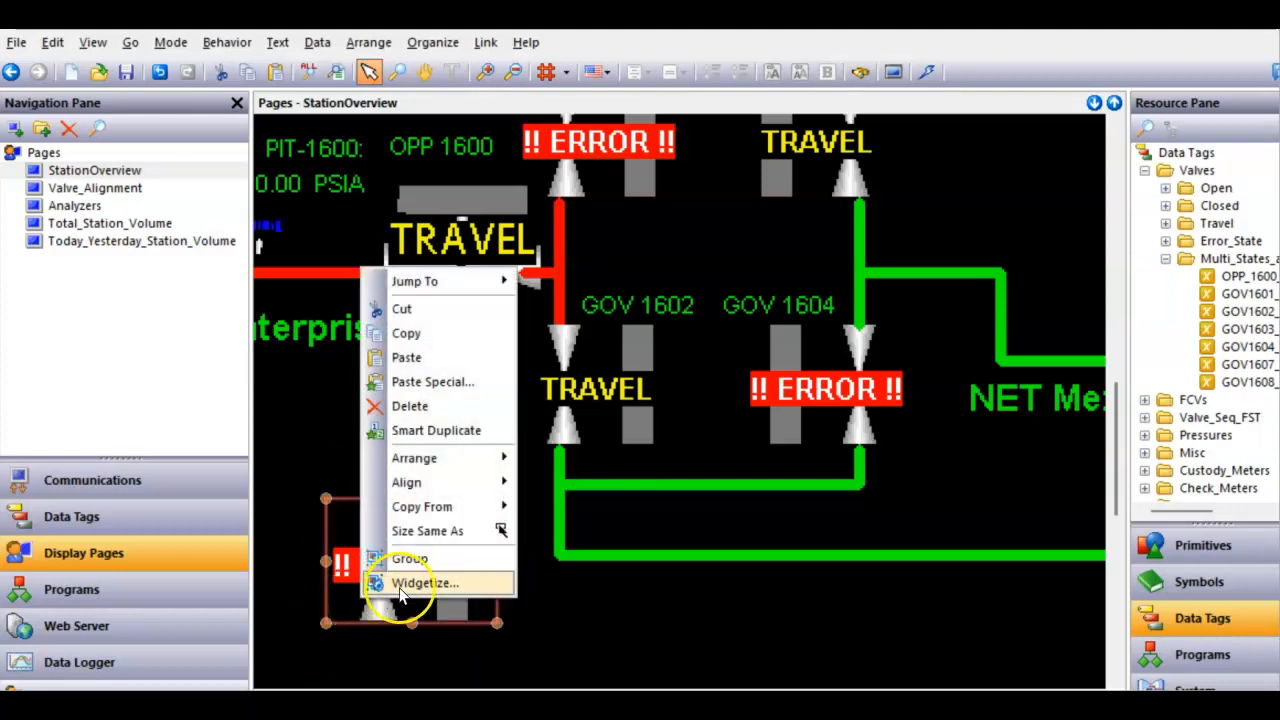
{"action": "left_click", "coordinate": [401, 587]}
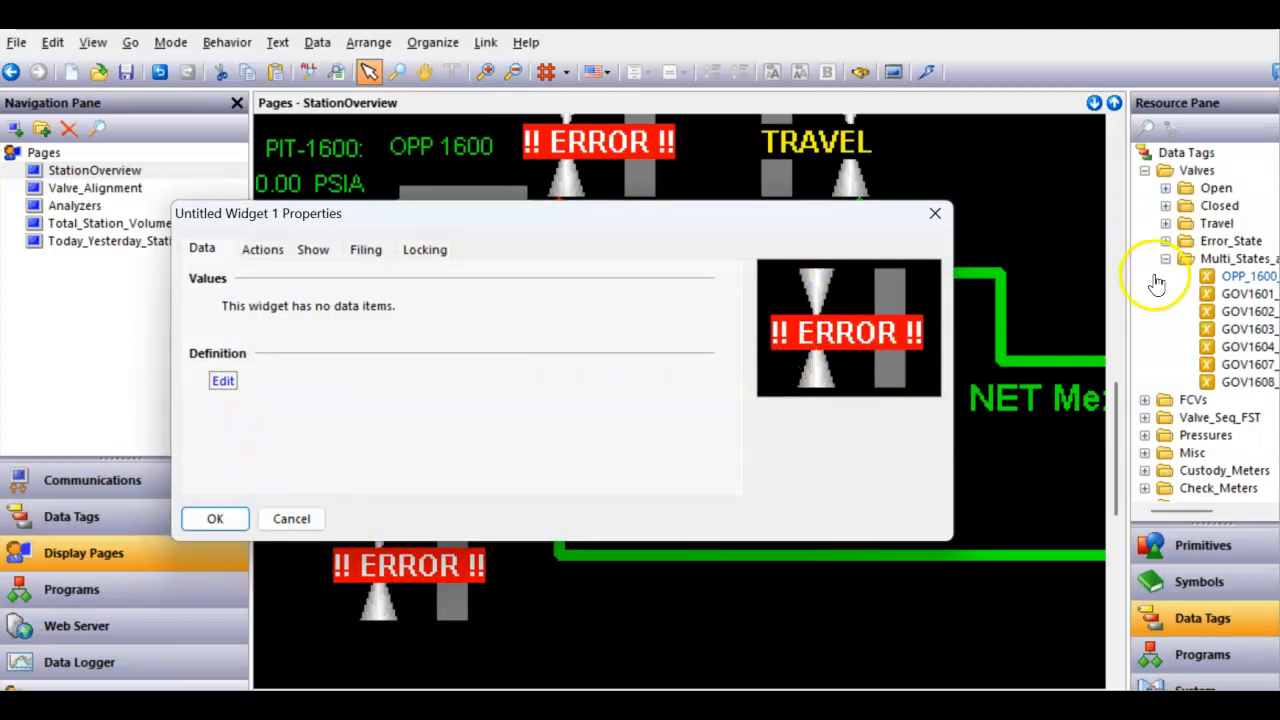
- Define one widget data item named Value with an empty description and Integer data type
{"action": "left_click", "coordinate": [223, 381]}
{"action": "left_click", "coordinate": [552, 240]}
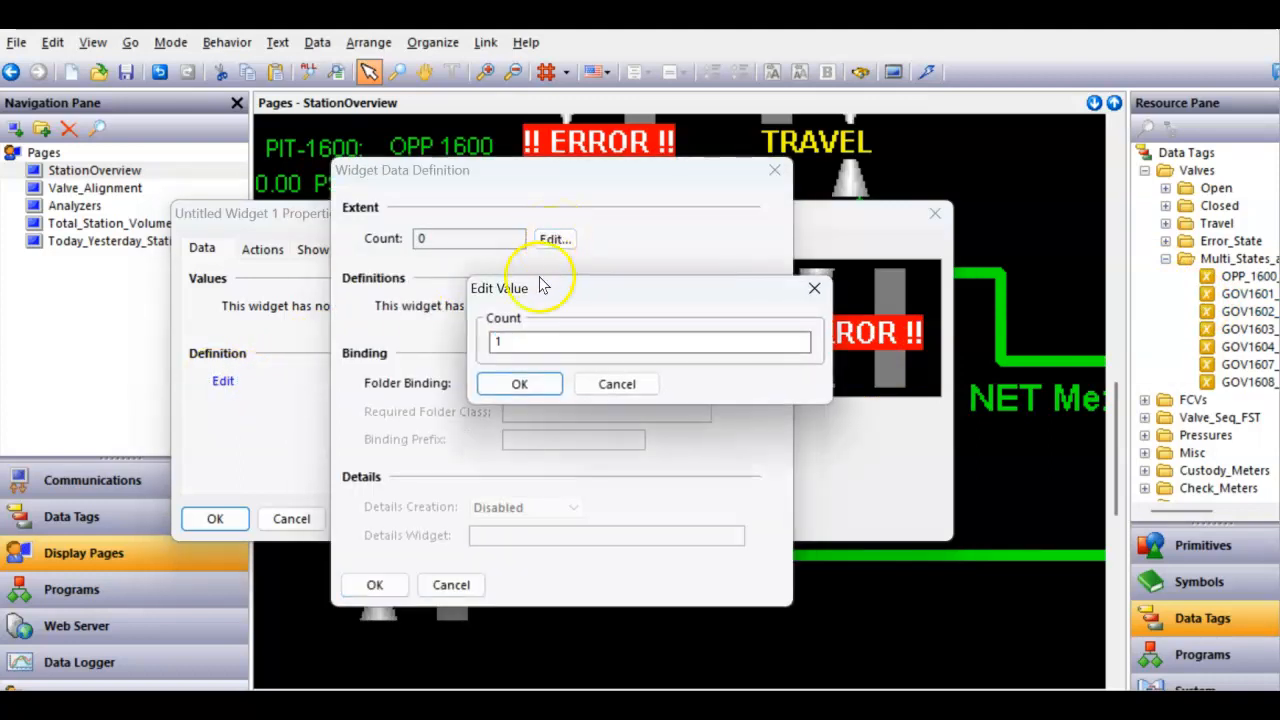
{"action": "left_click", "coordinate": [522, 383]}
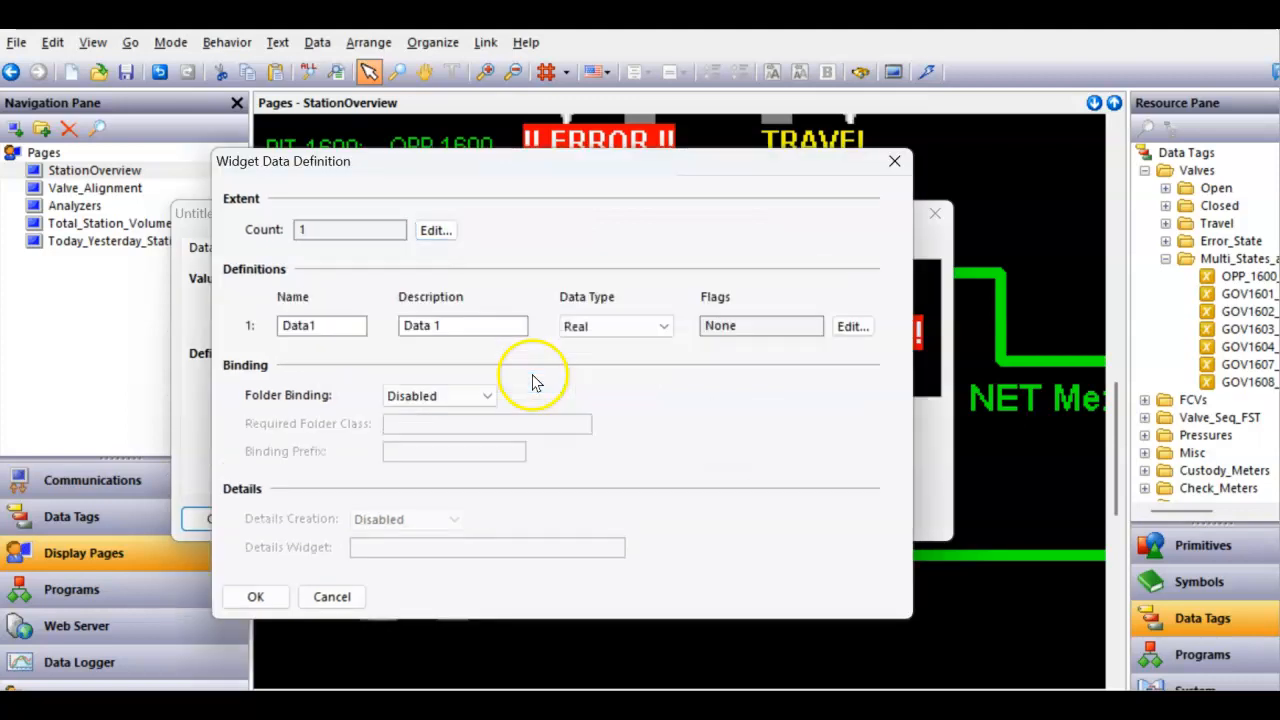
{"action": "double_click", "coordinate": [301, 327]}
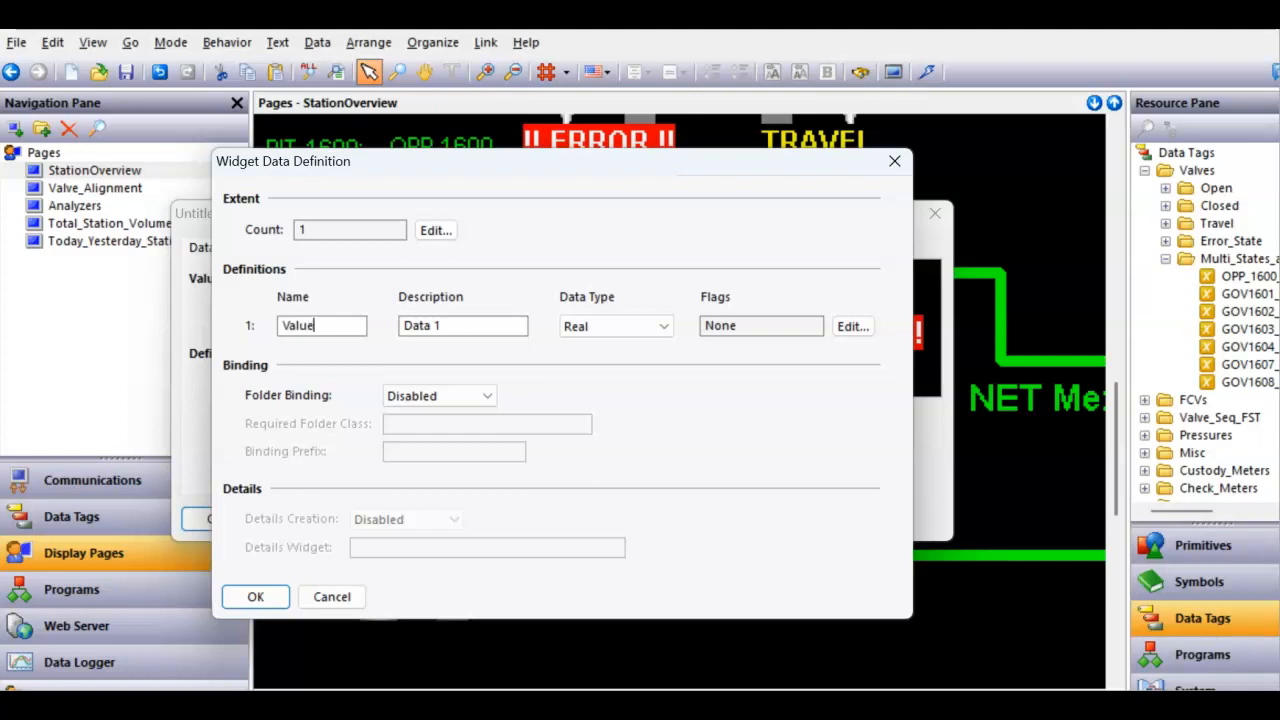
{"action": "key", "text": "Tab"}
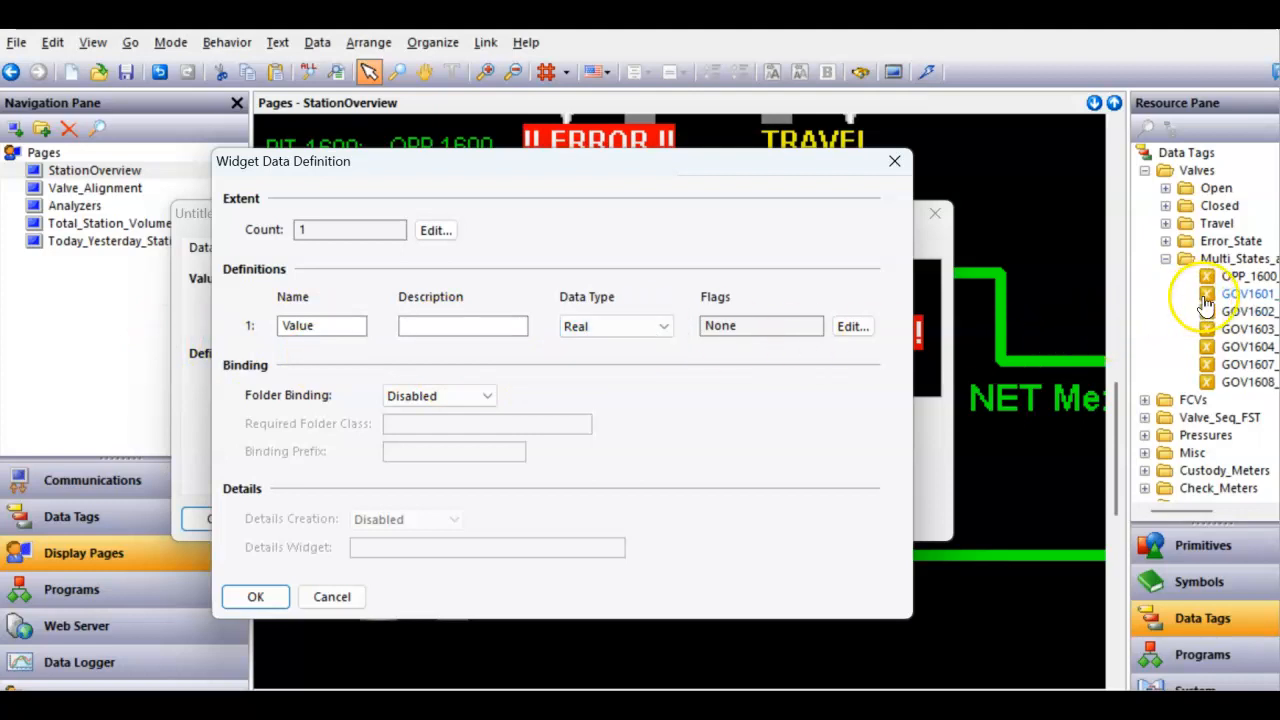
{"action": "left_click", "coordinate": [638, 336]}
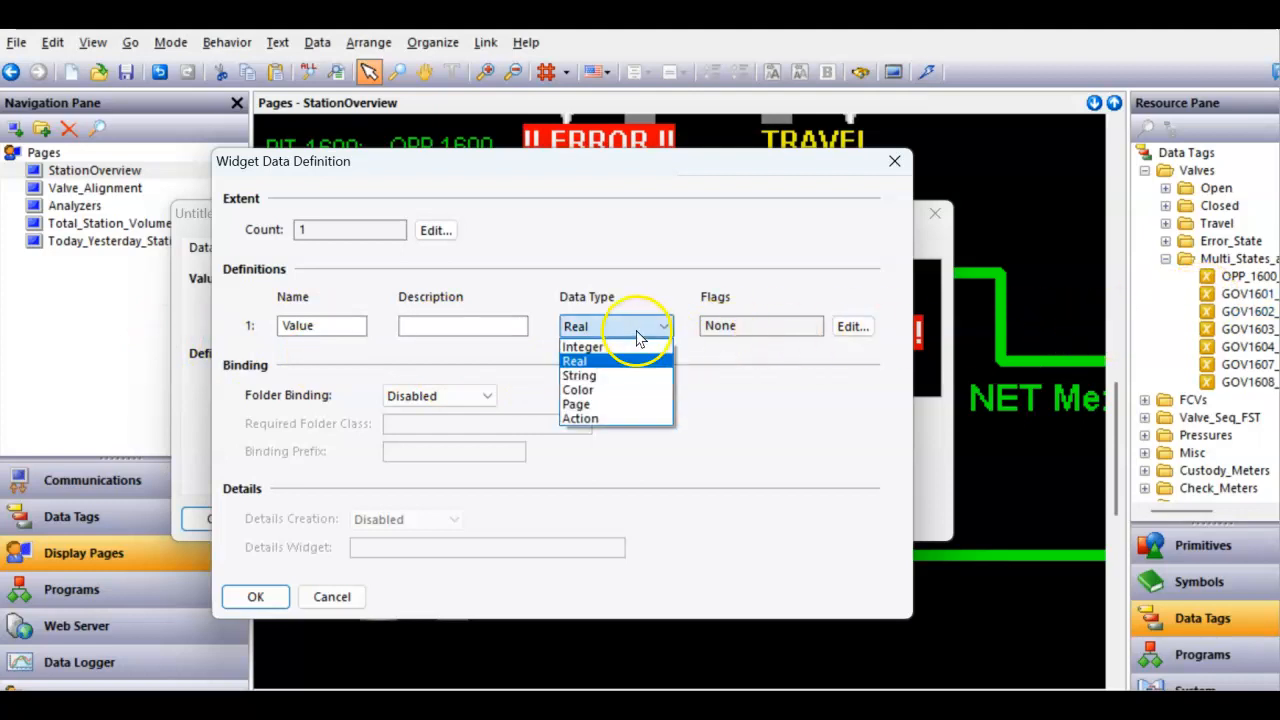
{"action": "left_click", "coordinate": [624, 346]}
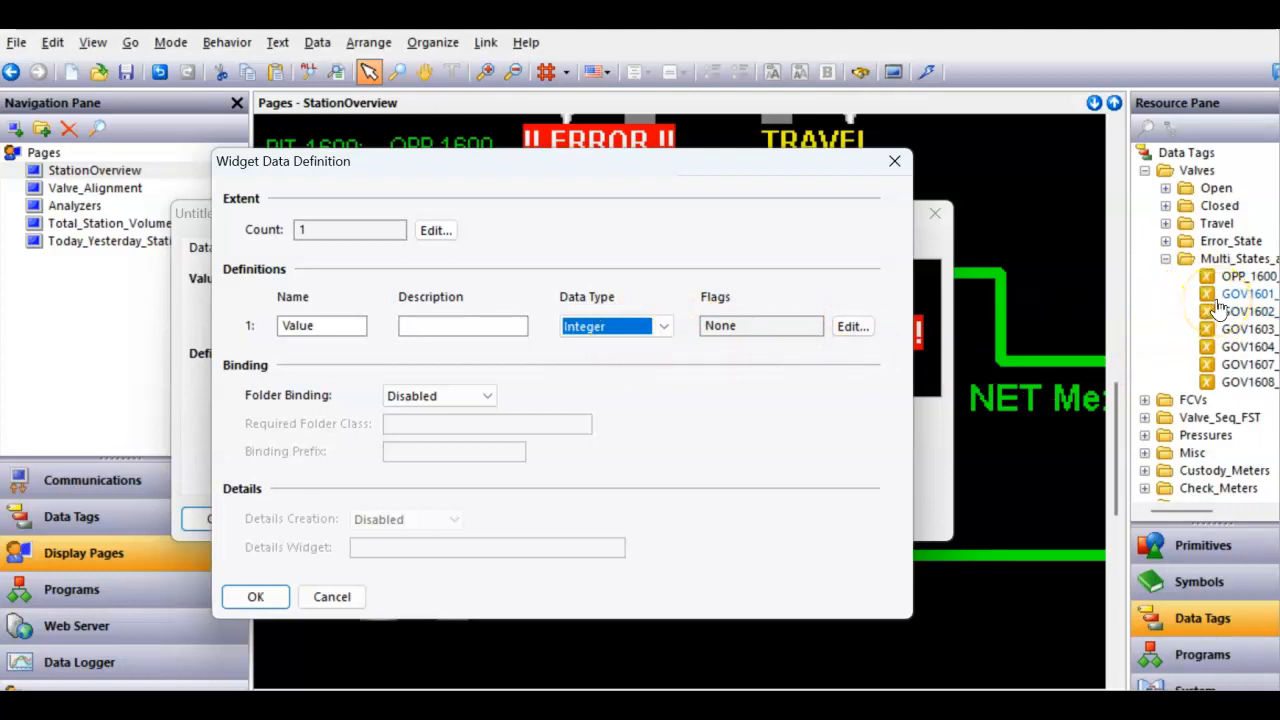
- Give the Value item the Tag flag, enable folder binding, and confirm the widget properties
{"action": "left_click", "coordinate": [852, 326]}
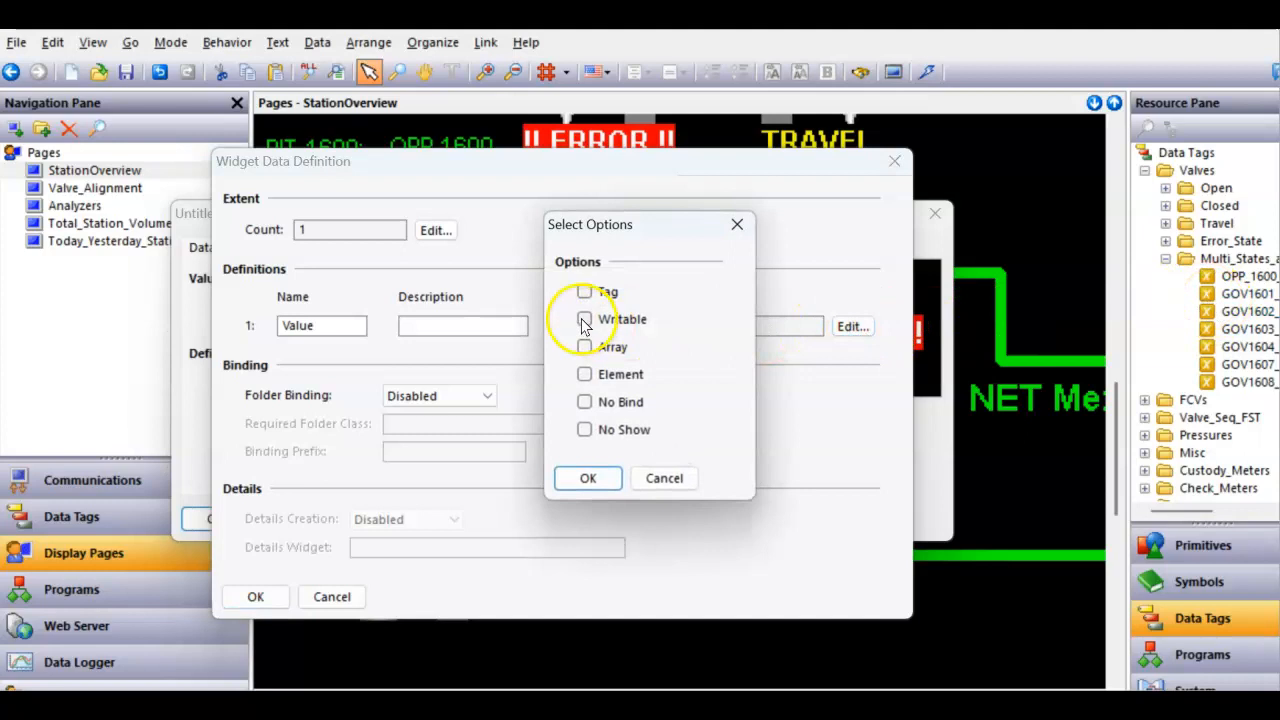
{"action": "left_click", "coordinate": [584, 291]}
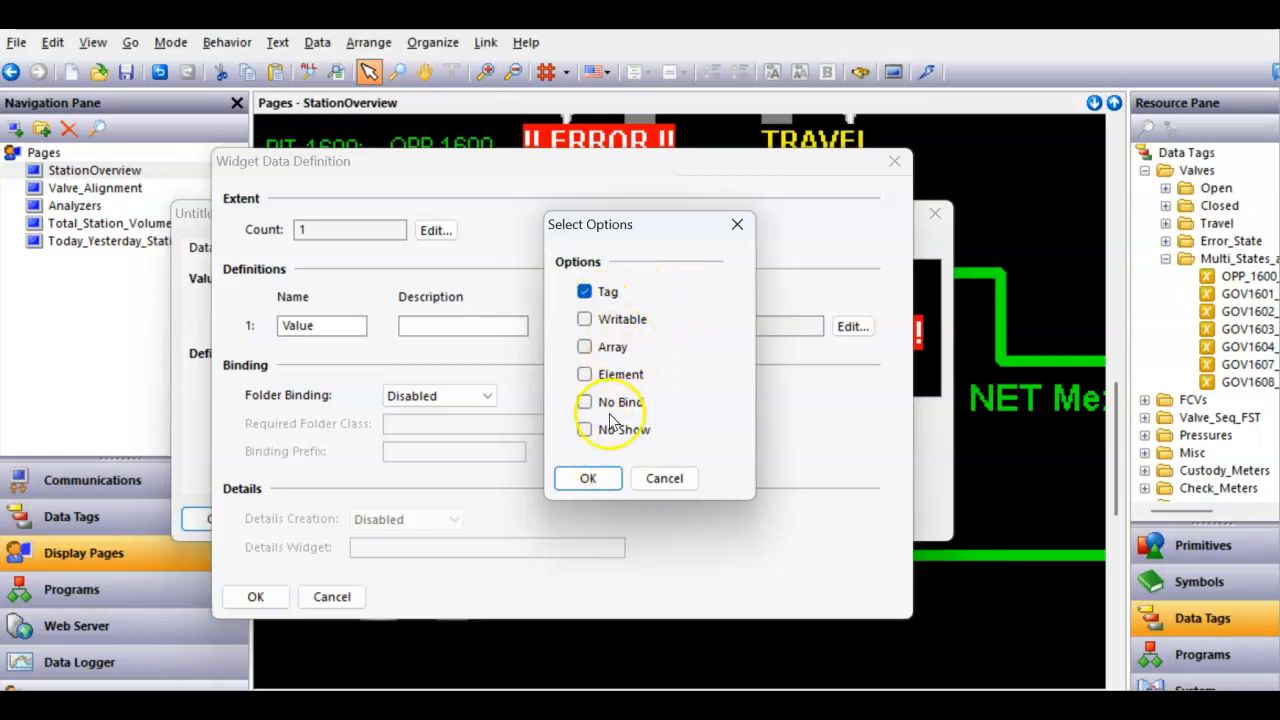
{"action": "left_click", "coordinate": [587, 478]}
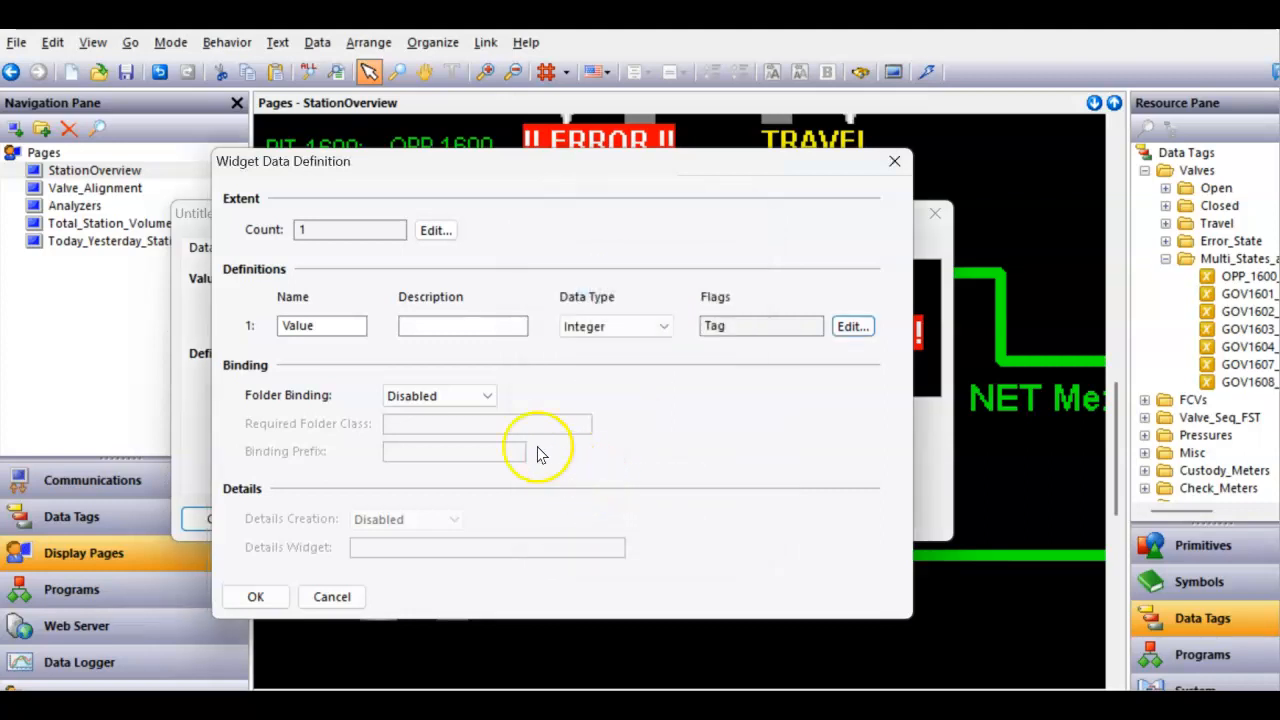
{"action": "left_click", "coordinate": [474, 397]}
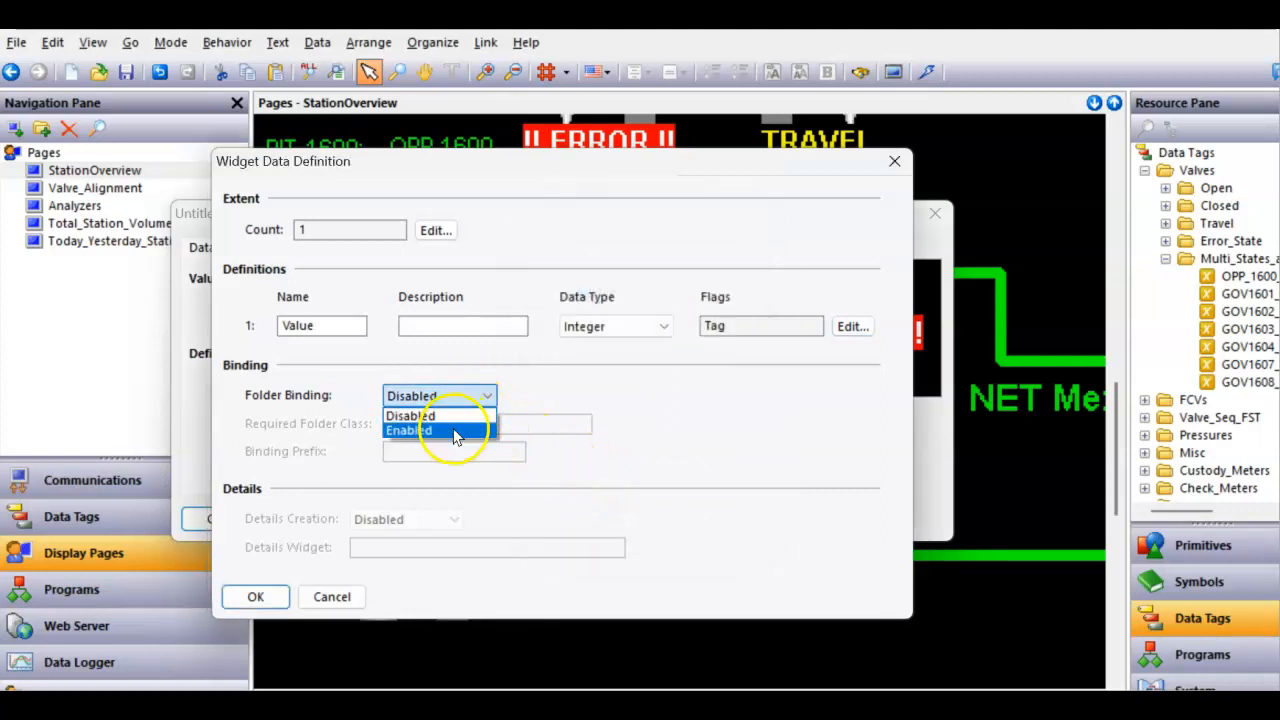
{"action": "left_click", "coordinate": [455, 432]}
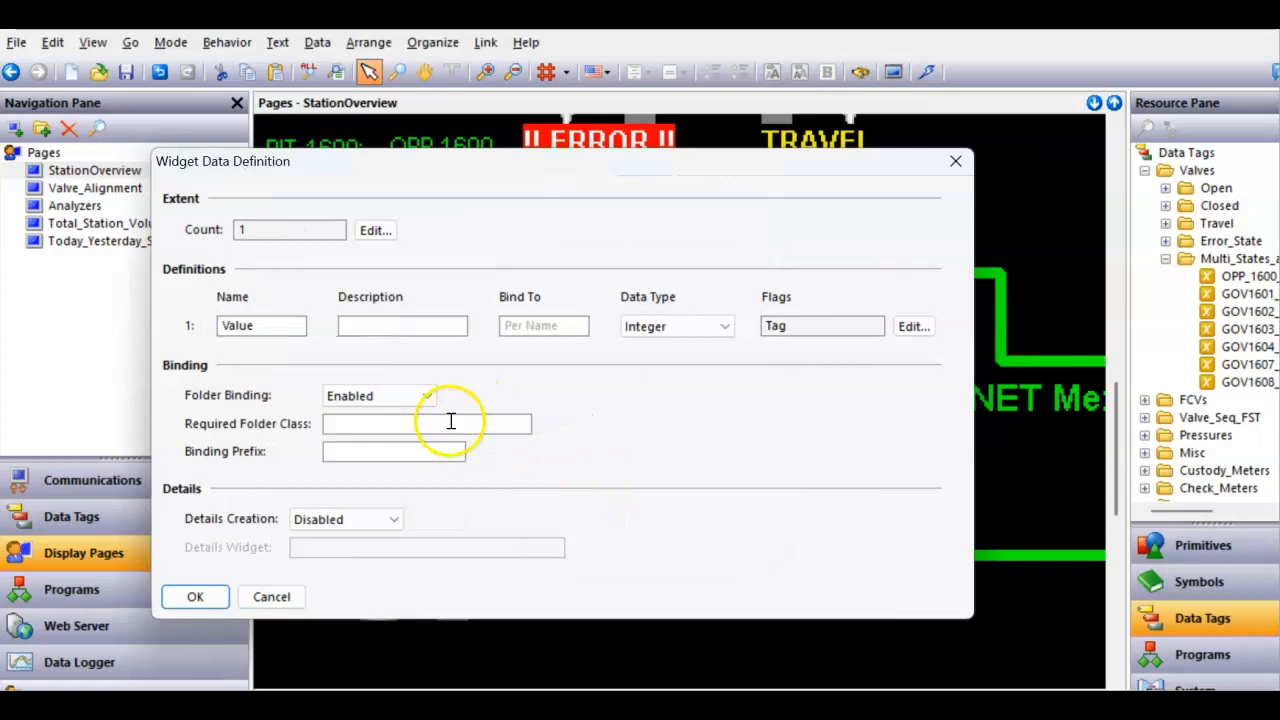
{"action": "left_click", "coordinate": [190, 597]}
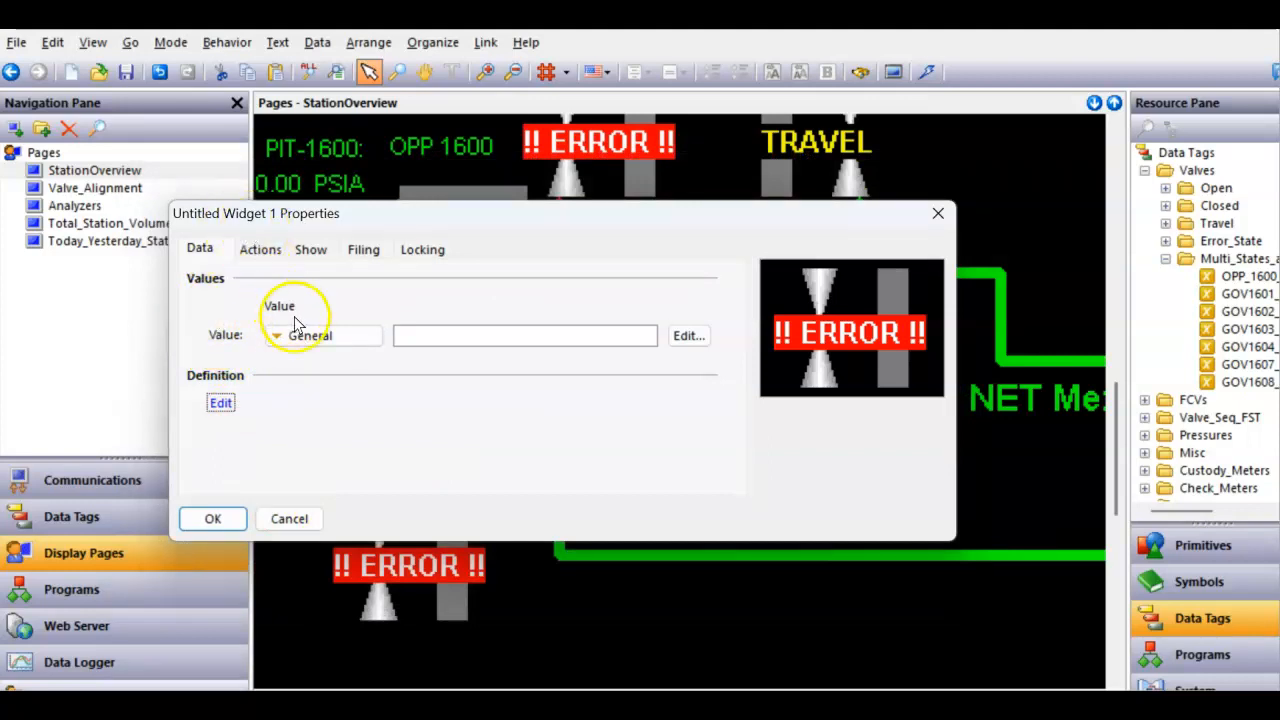
{"action": "left_click", "coordinate": [213, 518]}
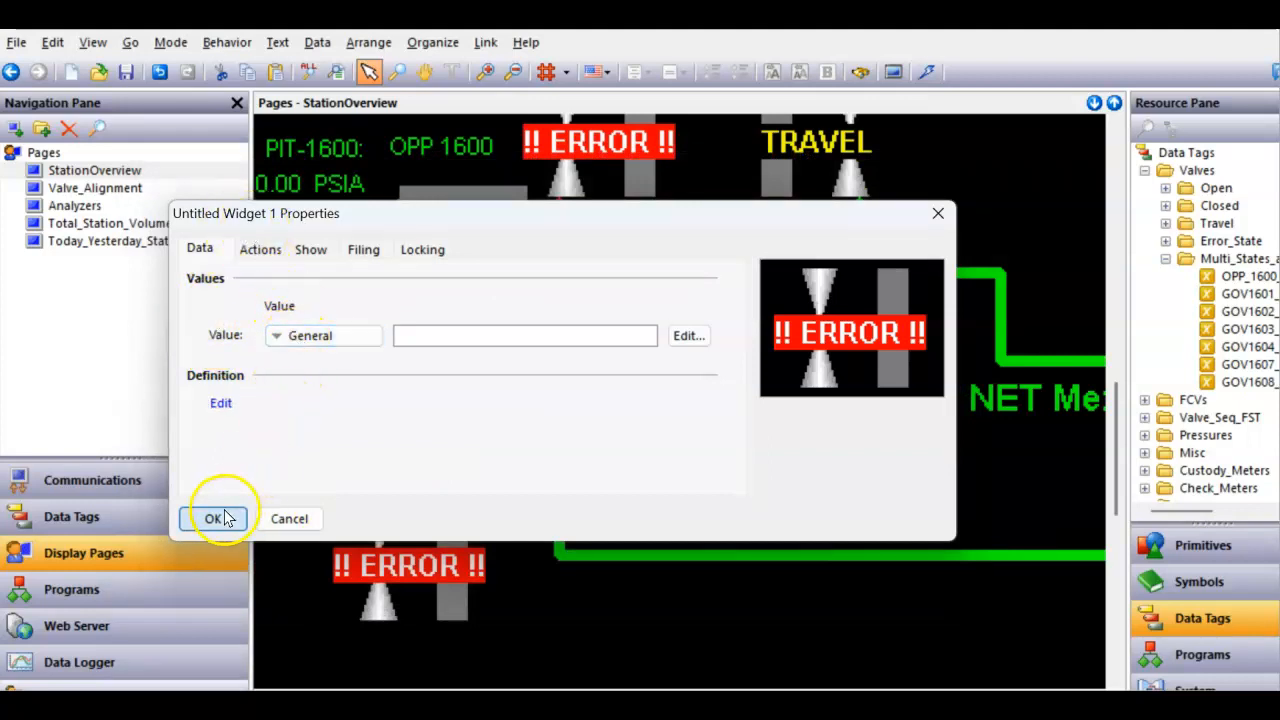
- Edit inside the widget and set the text field's data source to the widget's Value item
{"action": "double_click", "coordinate": [390, 568]}
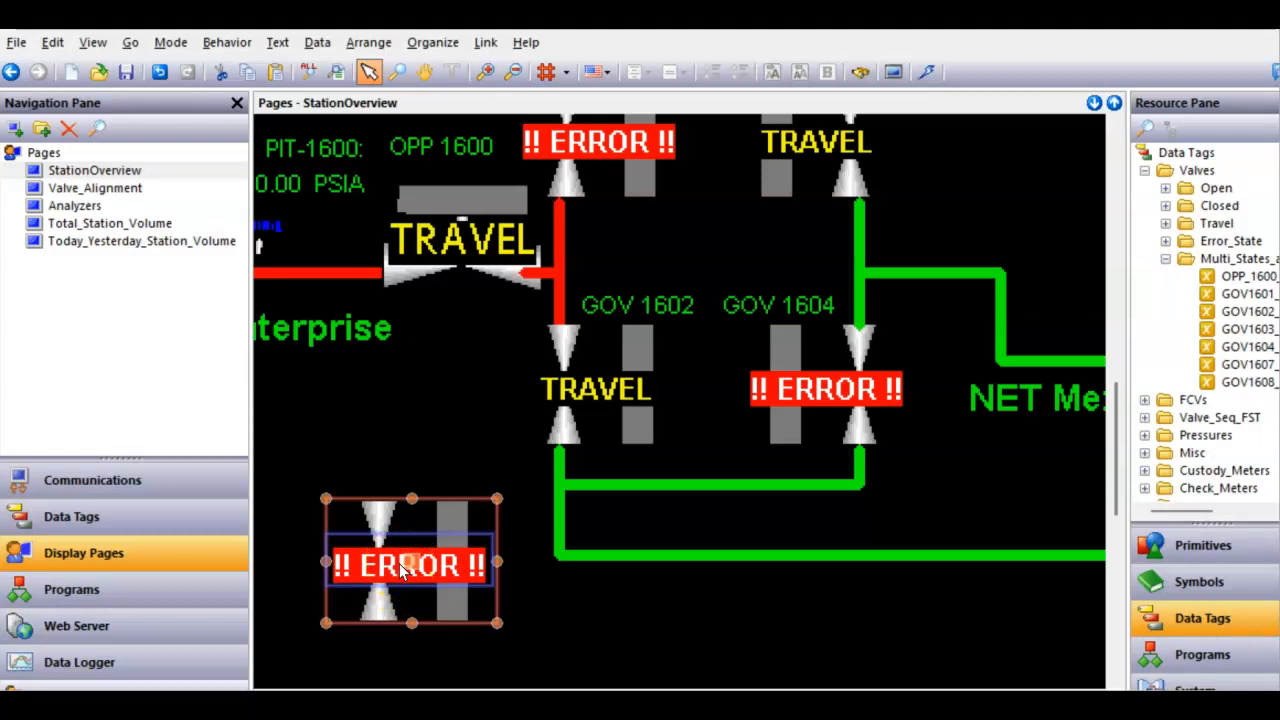
{"action": "left_click", "coordinate": [363, 600]}
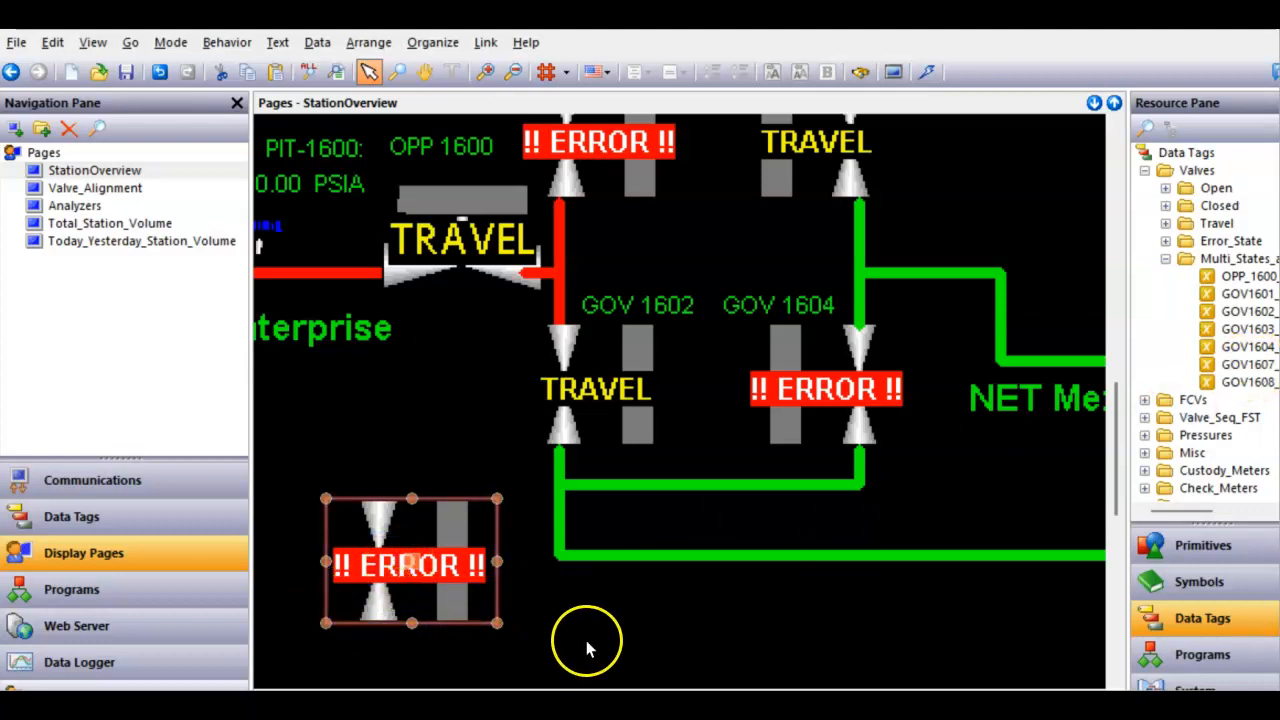
{"action": "left_click", "coordinate": [456, 572]}
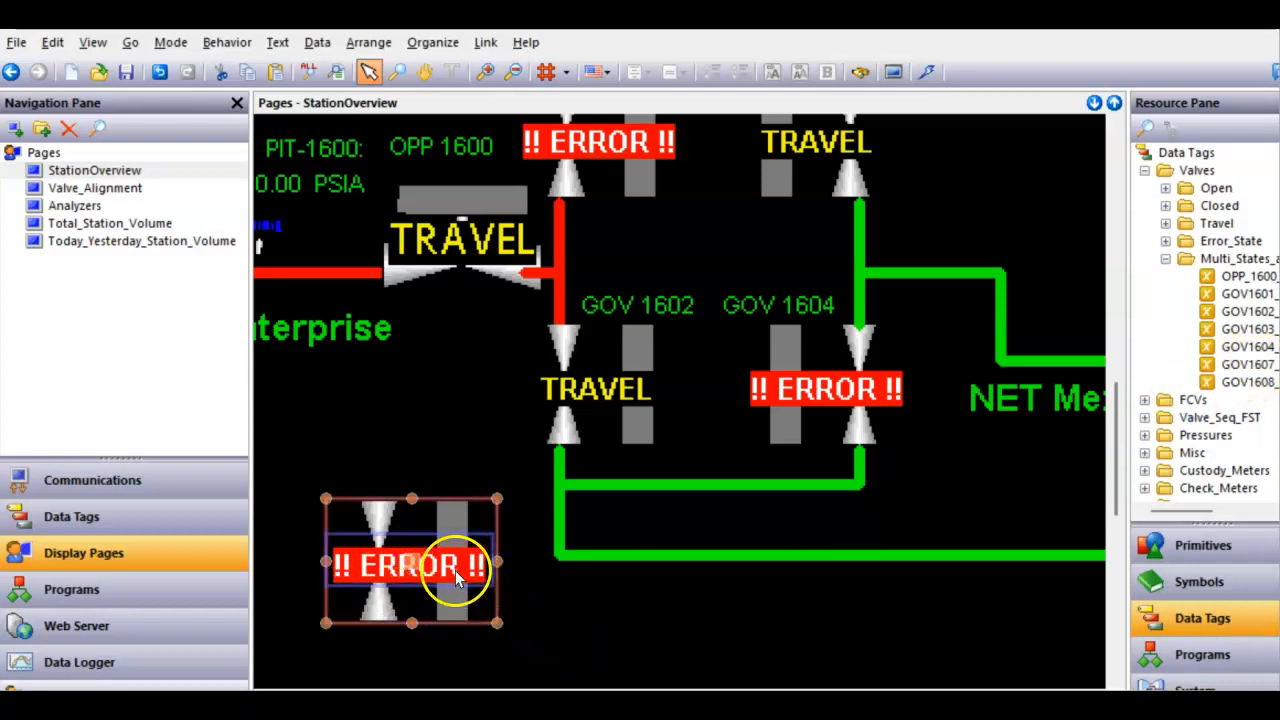
{"action": "double_click", "coordinate": [456, 572]}
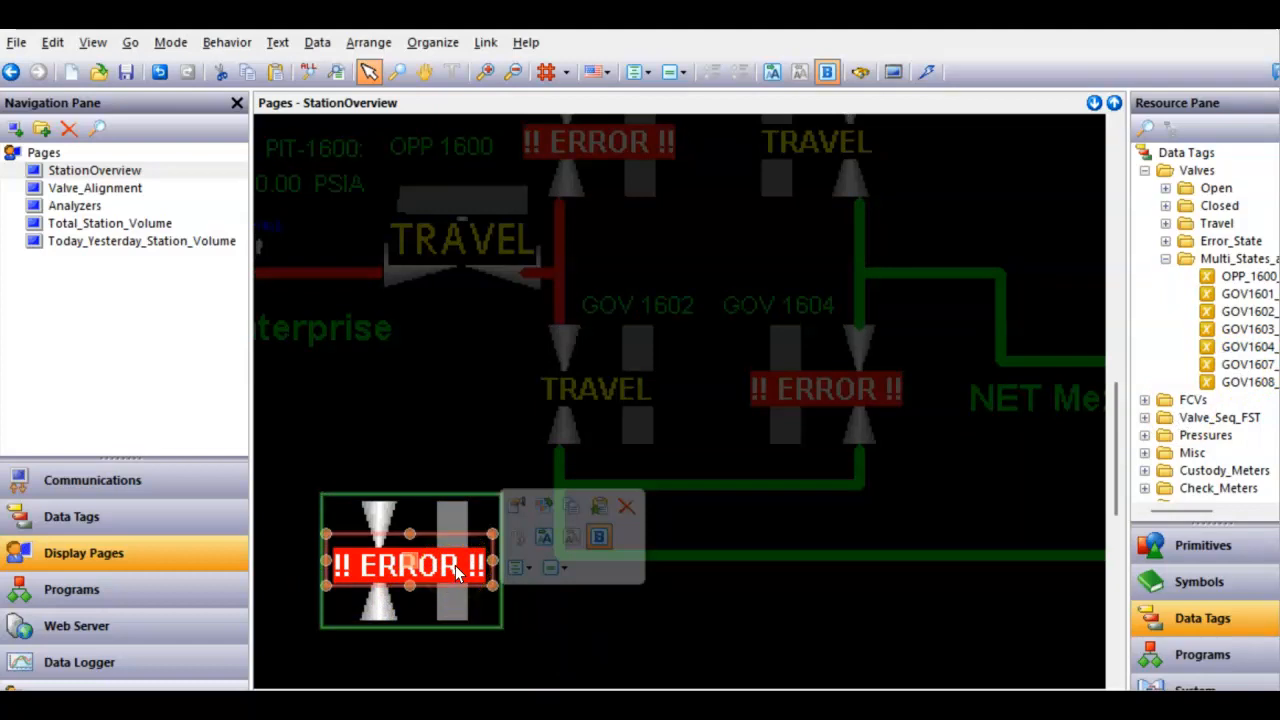
{"action": "left_click", "coordinate": [432, 567]}
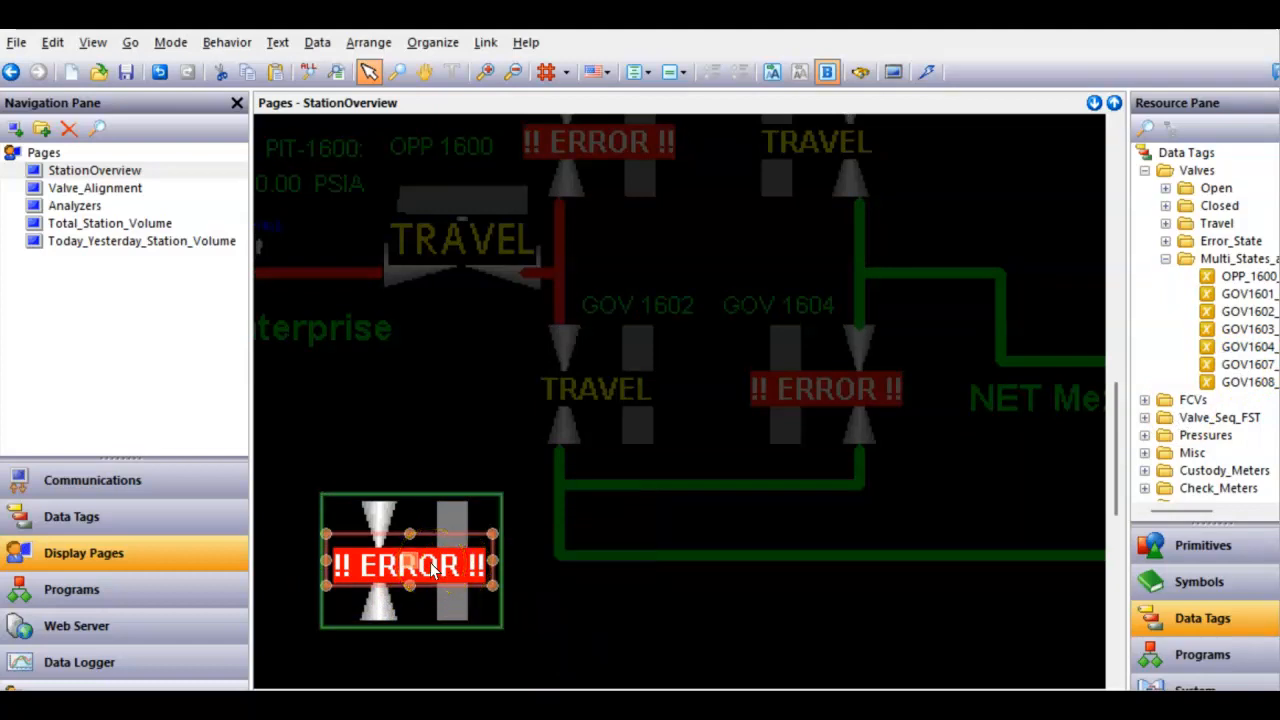
{"action": "right_click", "coordinate": [432, 567]}
{"action": "left_click", "coordinate": [455, 546]}
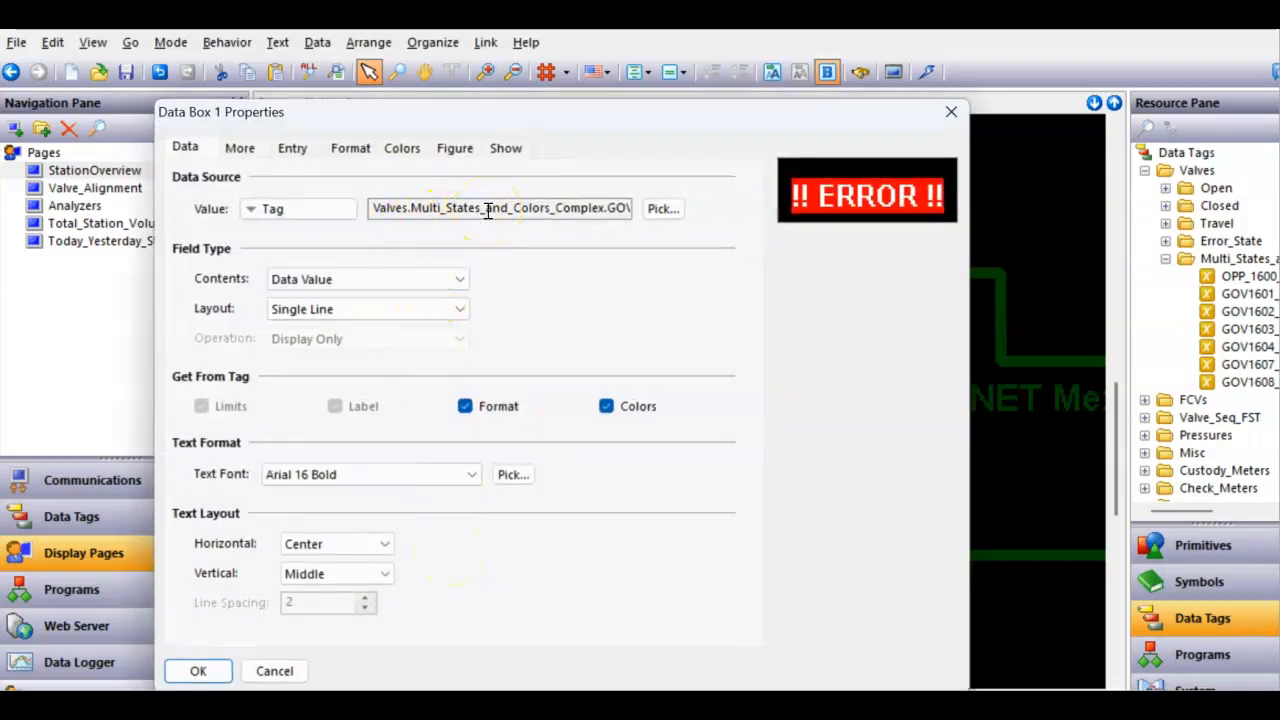
{"action": "double_click", "coordinate": [487, 208]}
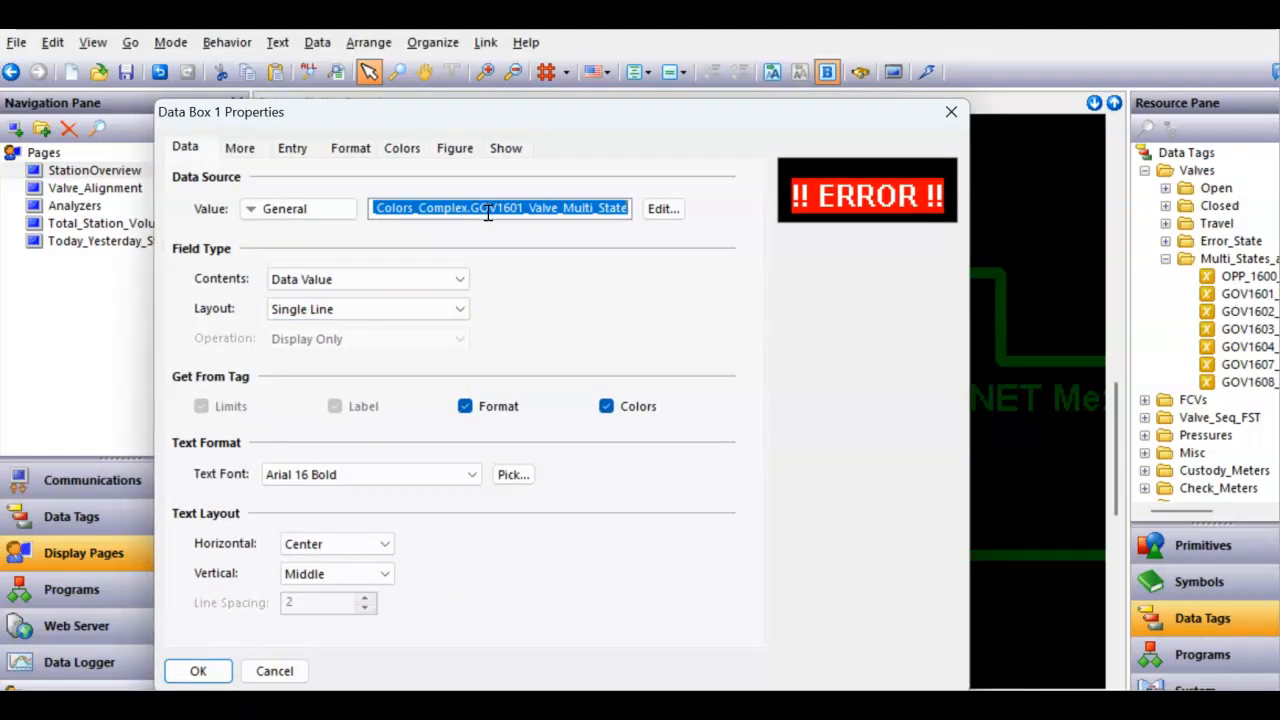
{"action": "type", "text": "Value"}
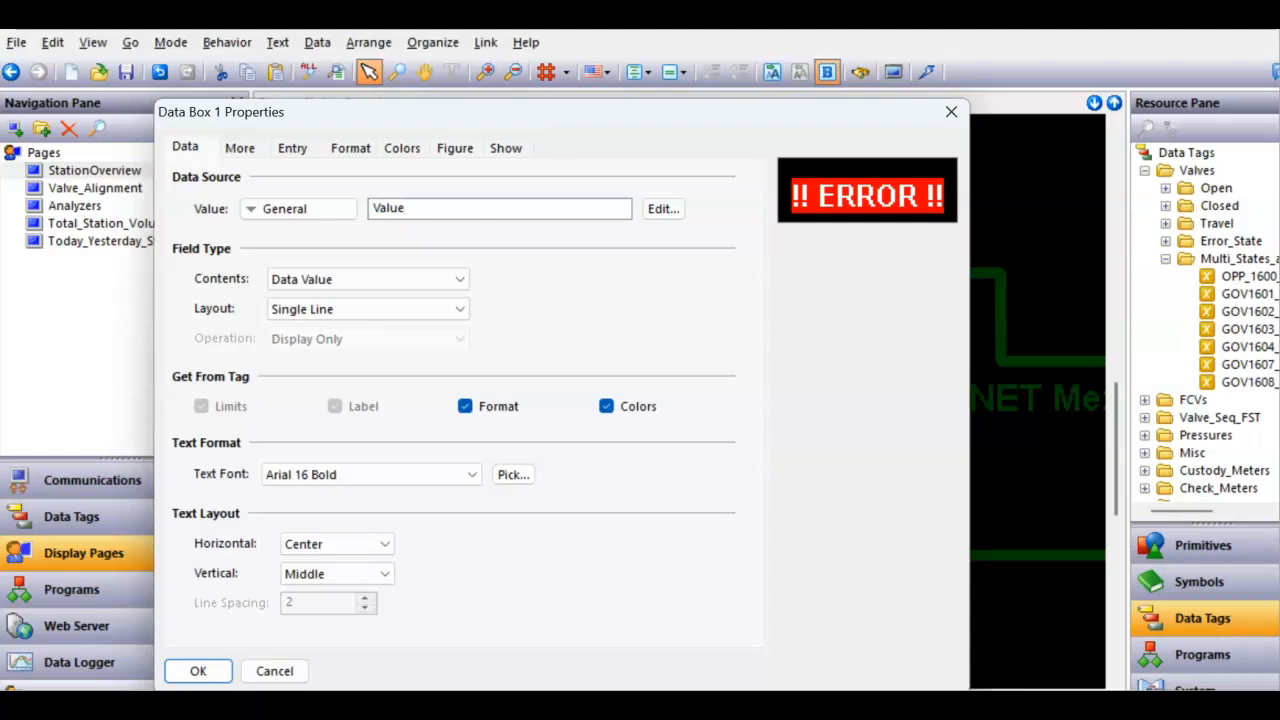
{"action": "key", "text": "Return"}
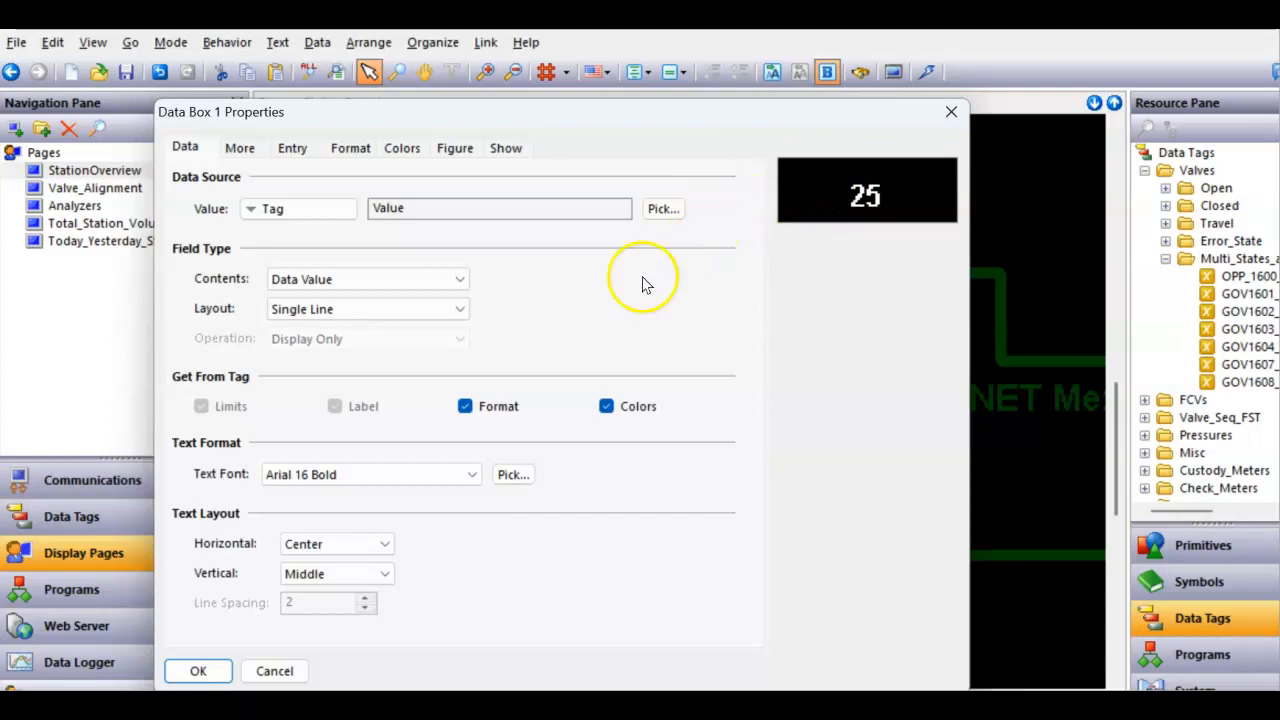
{"action": "left_click", "coordinate": [192, 672]}
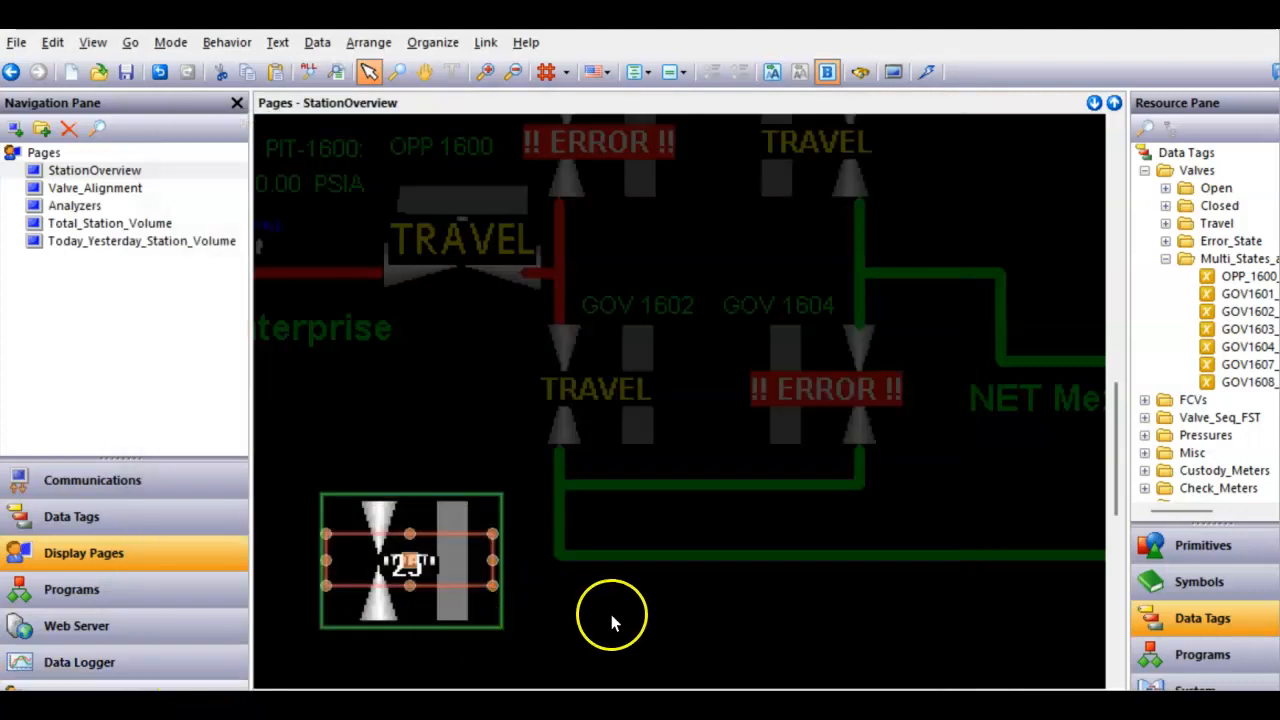
- Bind the widget's Value item to the GOV1601_Valve_Multi_State tag
{"action": "left_click", "coordinate": [612, 608]}
{"action": "left_click", "coordinate": [413, 586]}
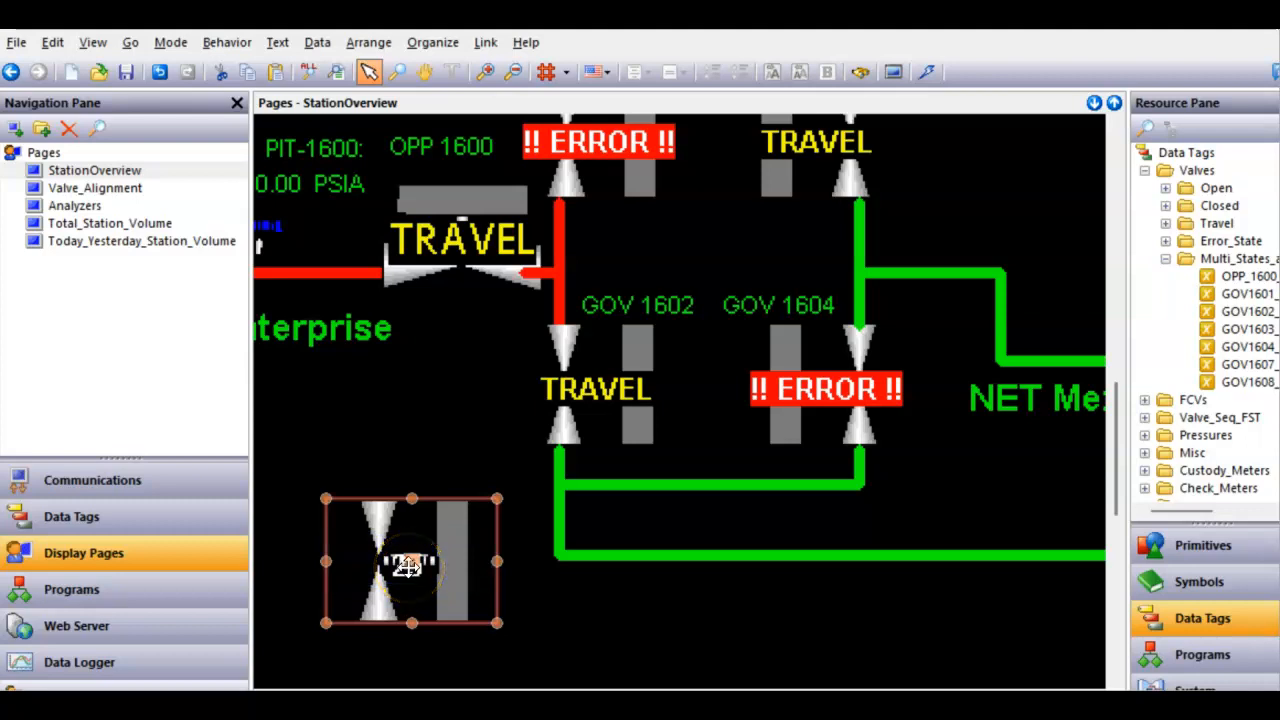
{"action": "left_click", "coordinate": [558, 614]}
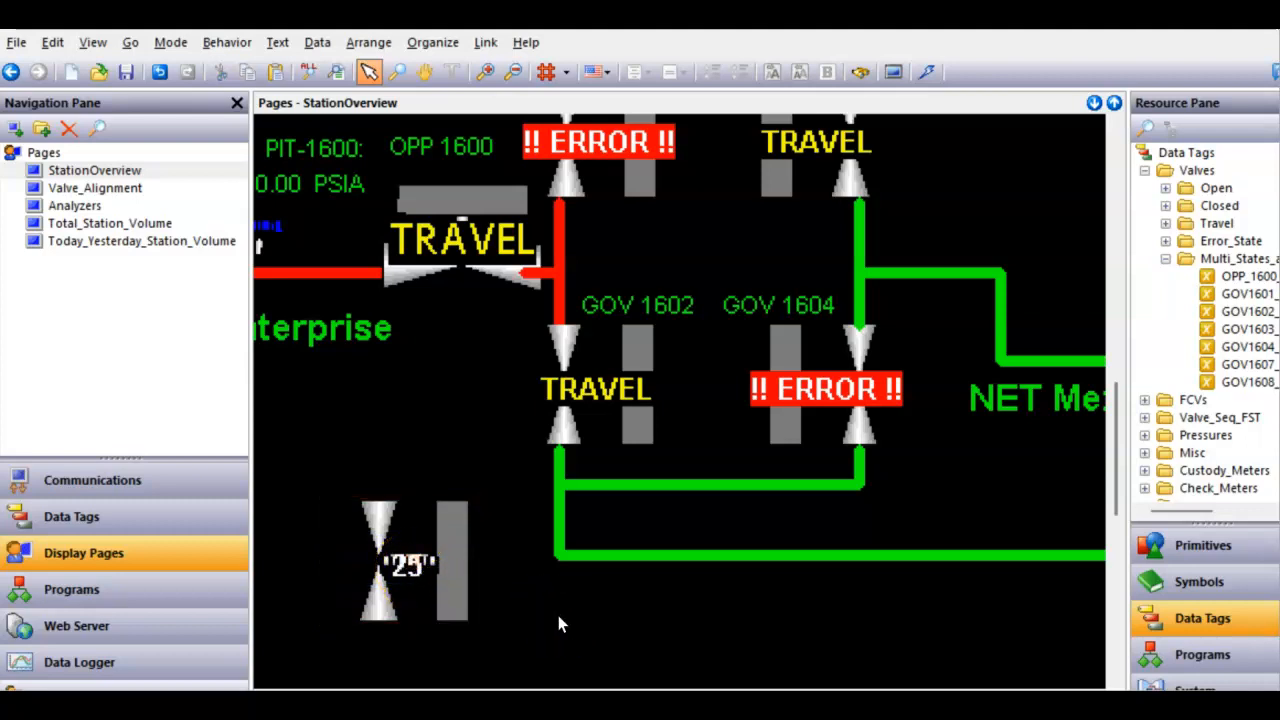
{"action": "right_click", "coordinate": [470, 596]}
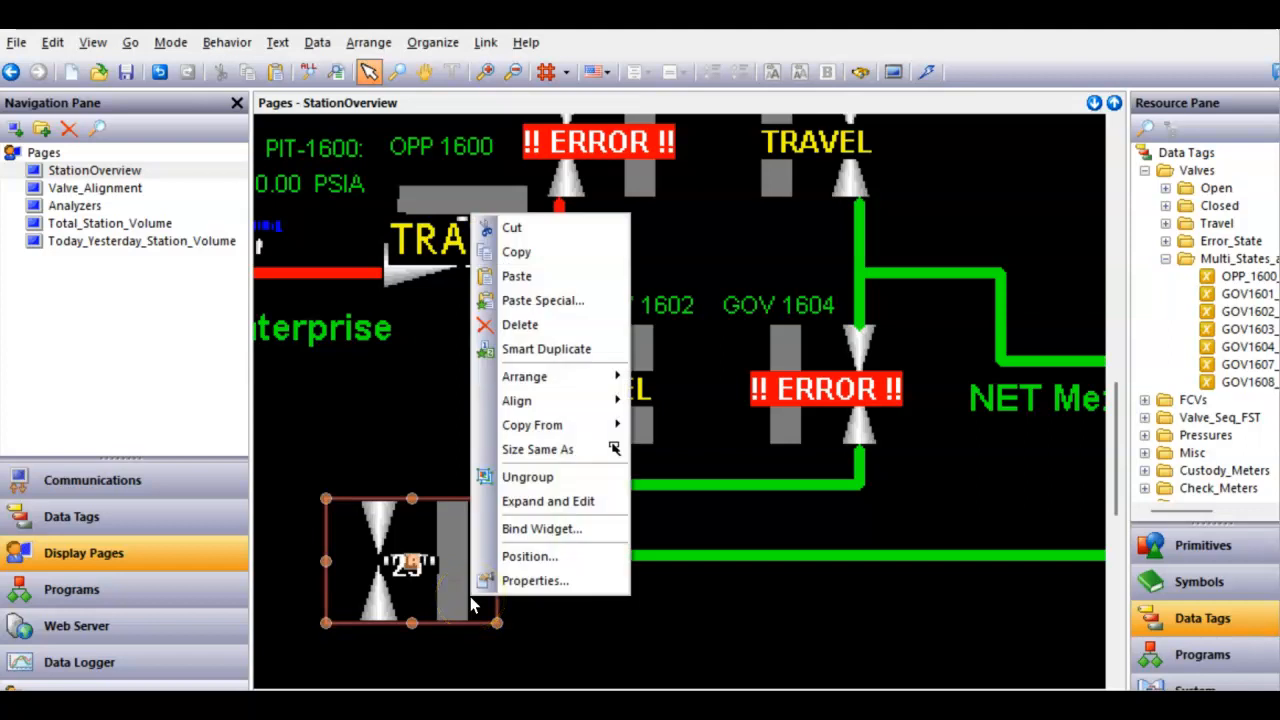
{"action": "left_click", "coordinate": [531, 580]}
{"action": "left_click_drag", "start_coordinate": [1245, 294], "coordinate": [491, 331]}
{"action": "left_click", "coordinate": [213, 518]}
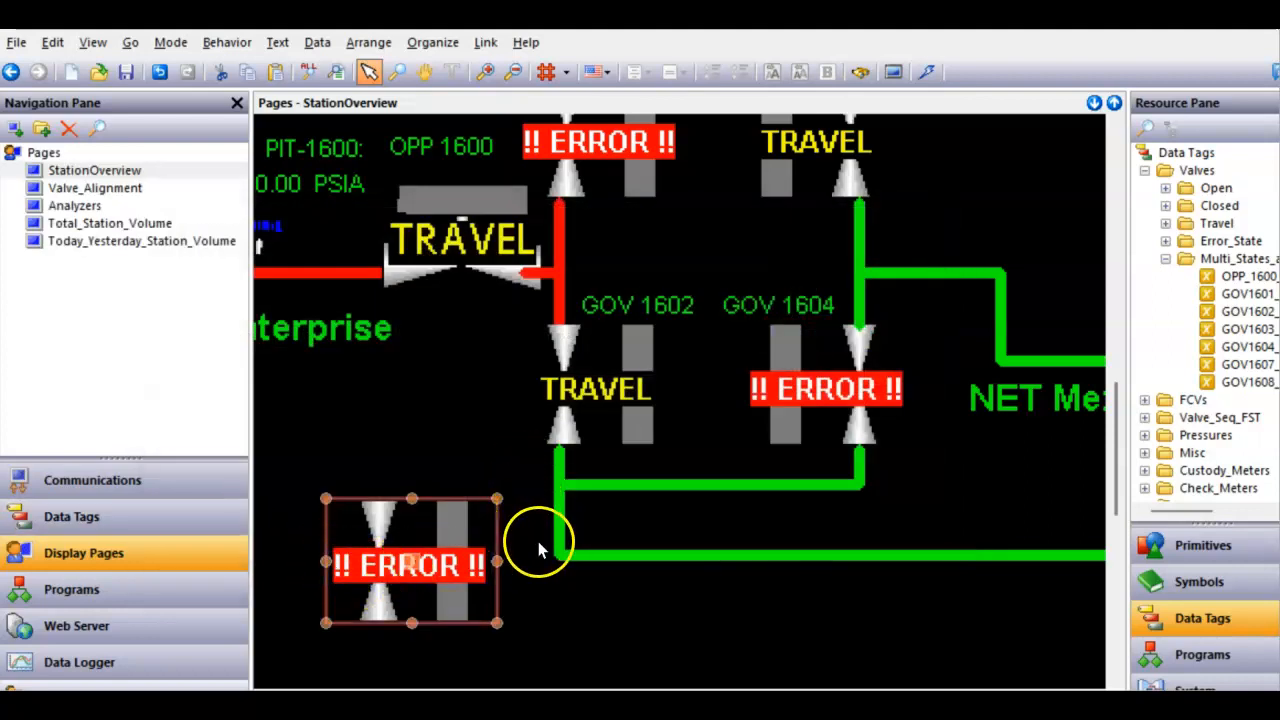
- Set the GOV1601_Valve_Multi_State tag's simulation value to 1 and return to the display pages
{"action": "left_click", "coordinate": [60, 528]}
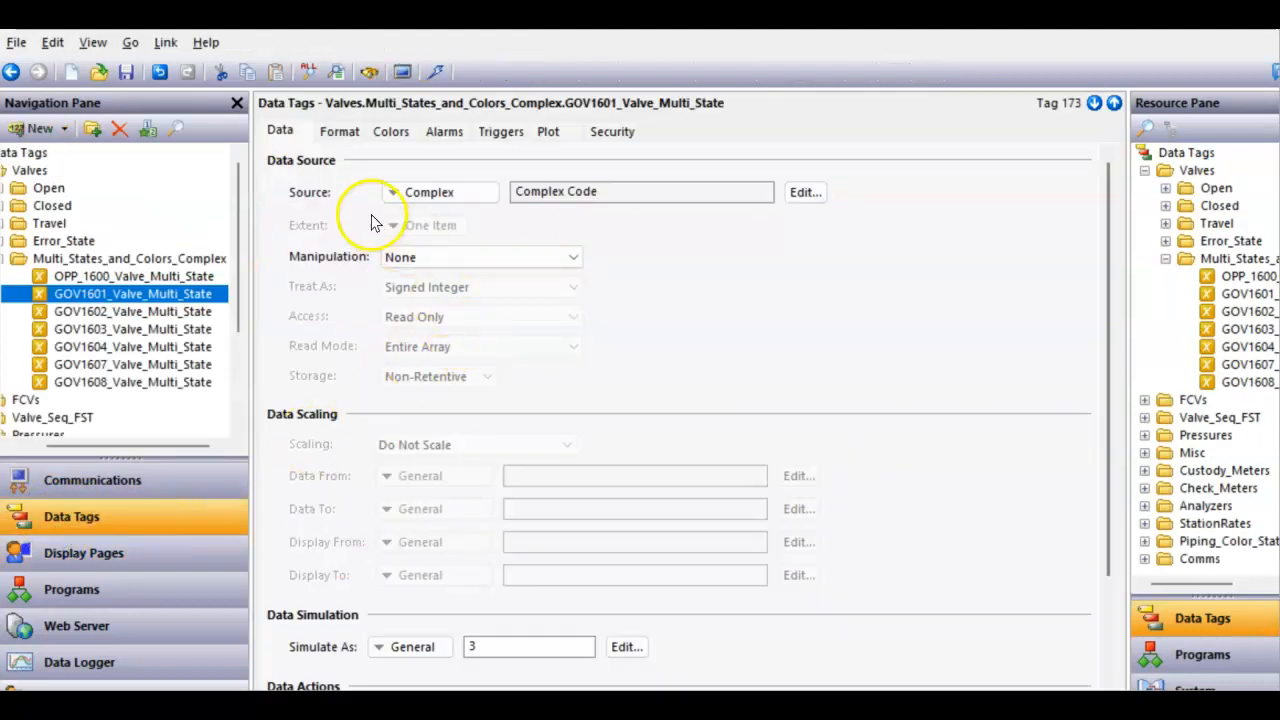
{"action": "double_click", "coordinate": [514, 645]}
{"action": "type", "text": "1"}
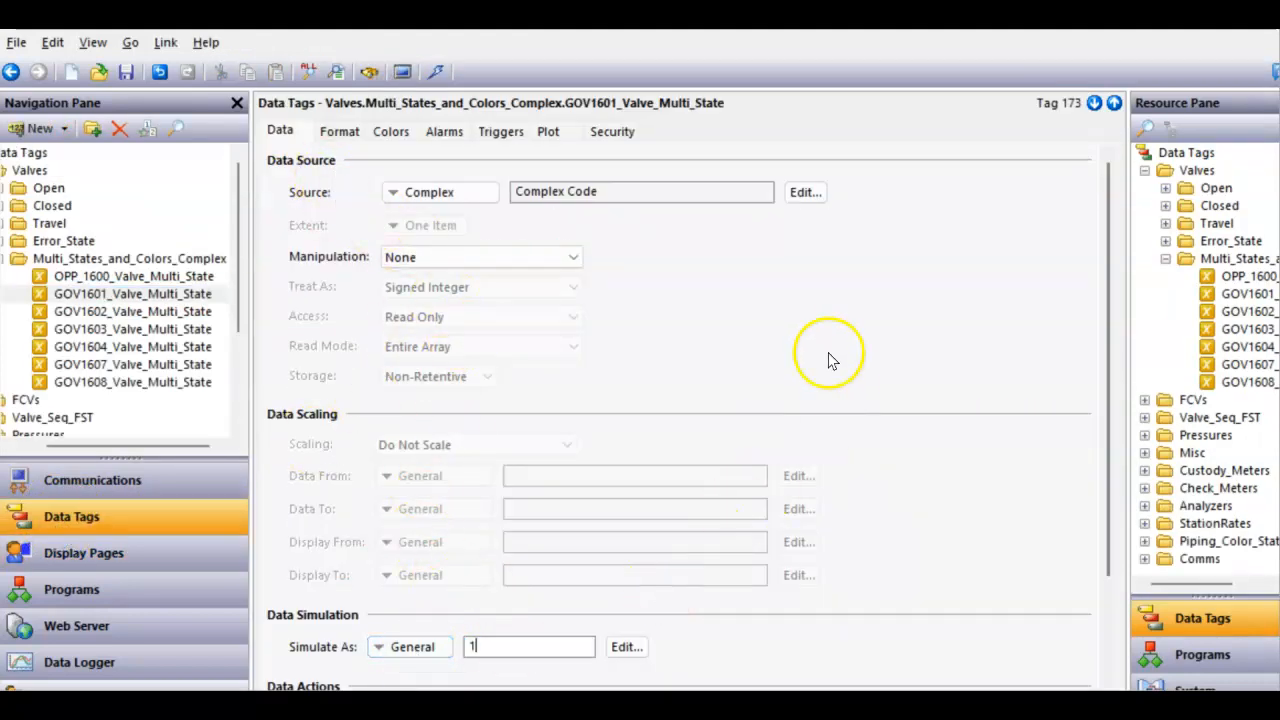
{"action": "left_click", "coordinate": [155, 555]}
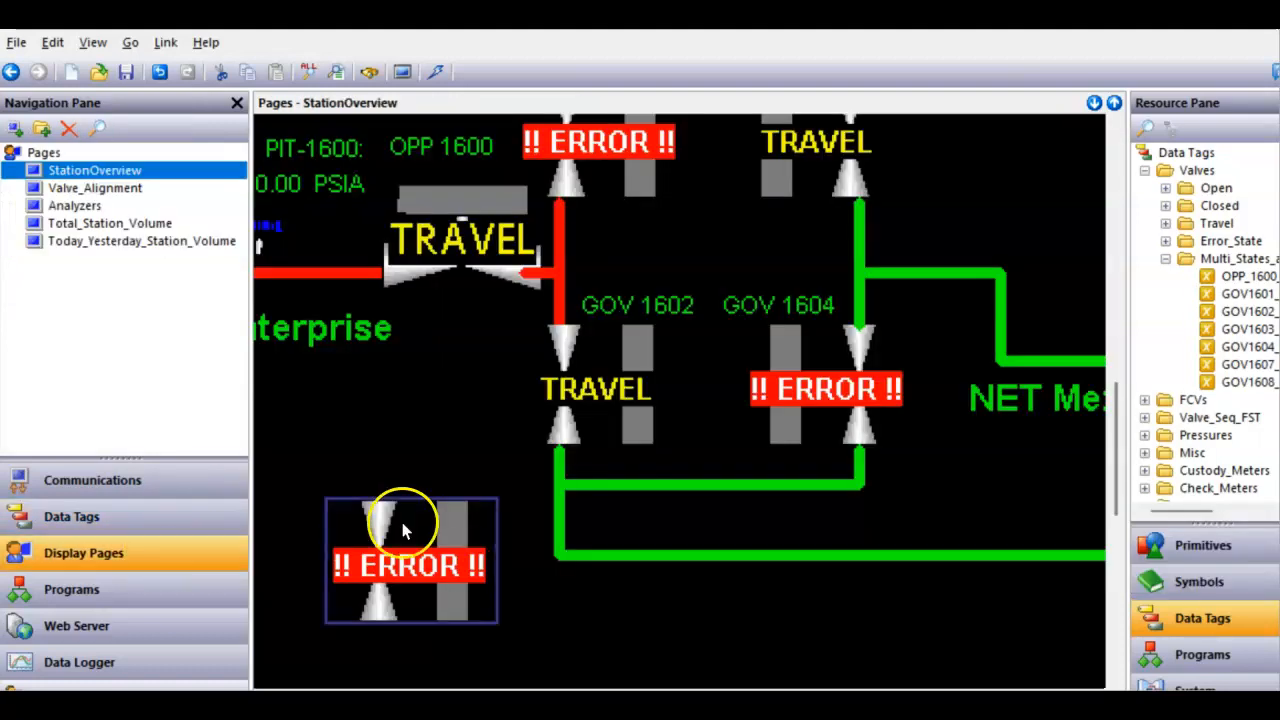
- Delete the original GOV1601 valve symbol from the station overview
{"action": "left_click", "coordinate": [588, 606]}
{"action": "left_click", "coordinate": [488, 601]}
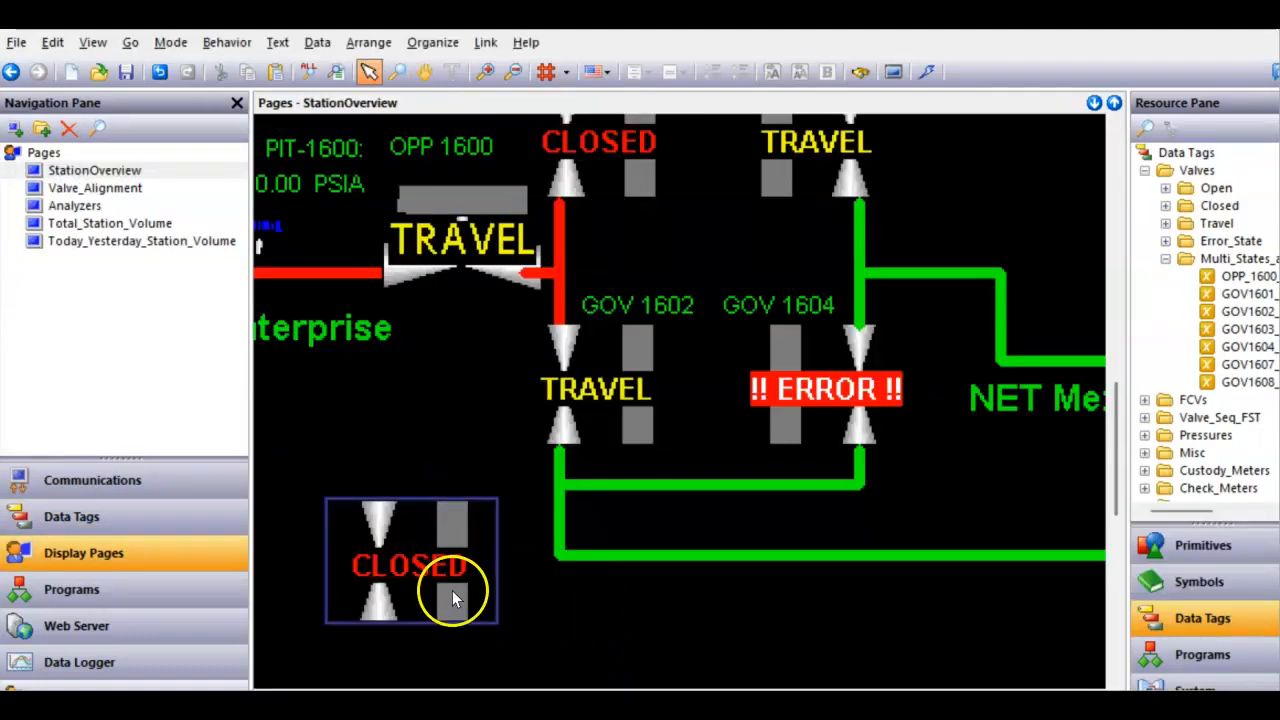
{"action": "scroll", "coordinate": [605, 180], "scroll_direction": "down", "scroll_amount": 2}
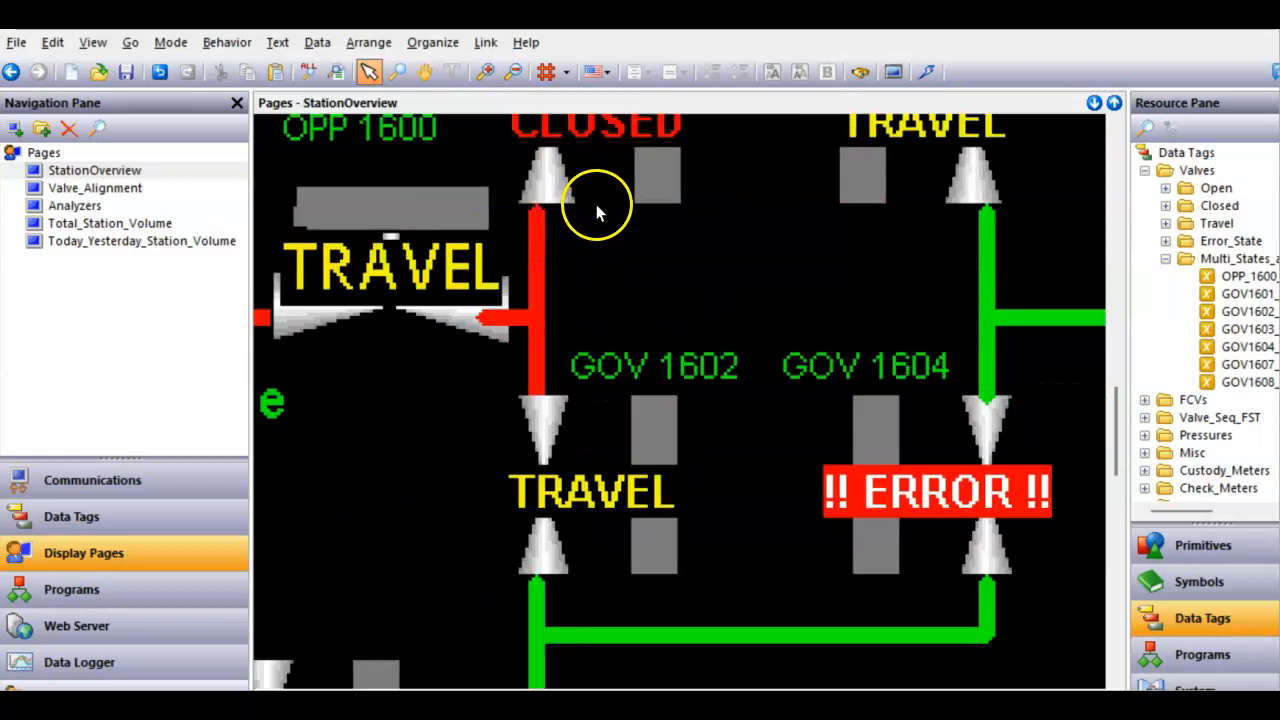
{"action": "left_click", "coordinate": [593, 205]}
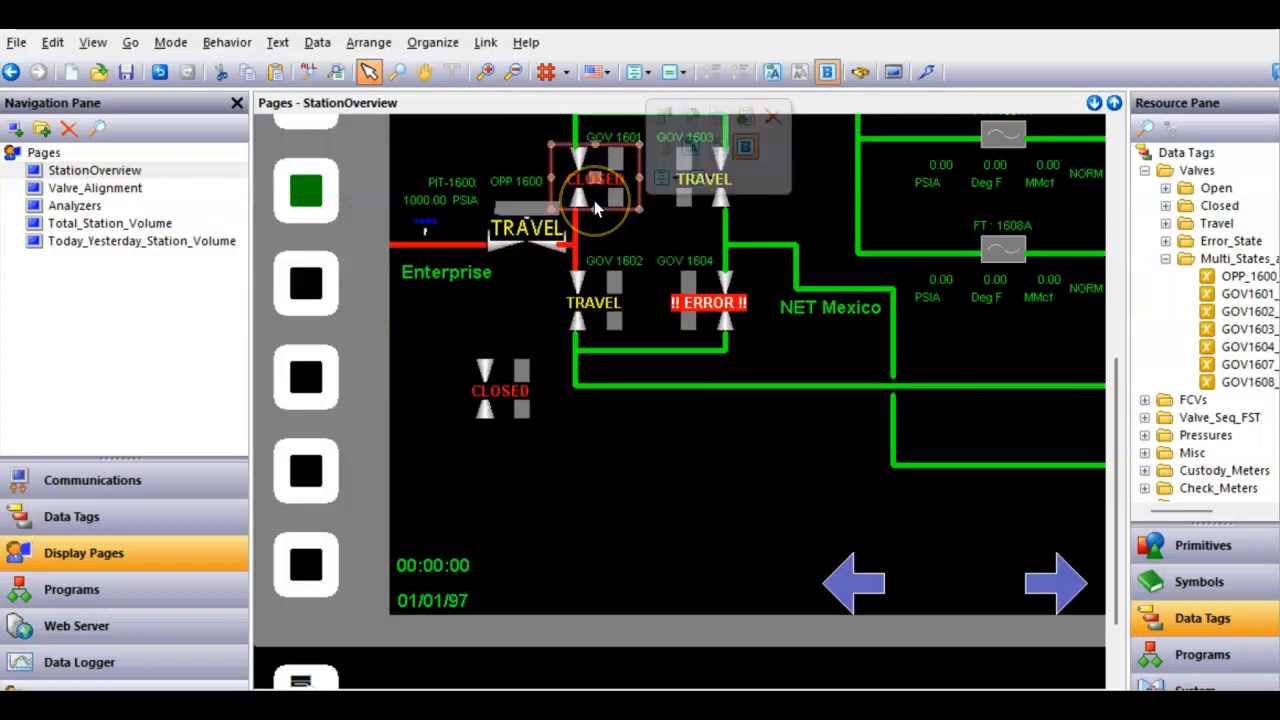
{"action": "key", "text": "Delete"}
- Move the new widget into the original GOV1601 valve position and nudge it up slightly
{"action": "left_click_drag", "start_coordinate": [505, 396], "coordinate": [585, 194]}
{"action": "key", "text": "Up"}
{"action": "key", "text": "Up"}
{"action": "key", "text": "Up"}
{"action": "key", "text": "Up"}
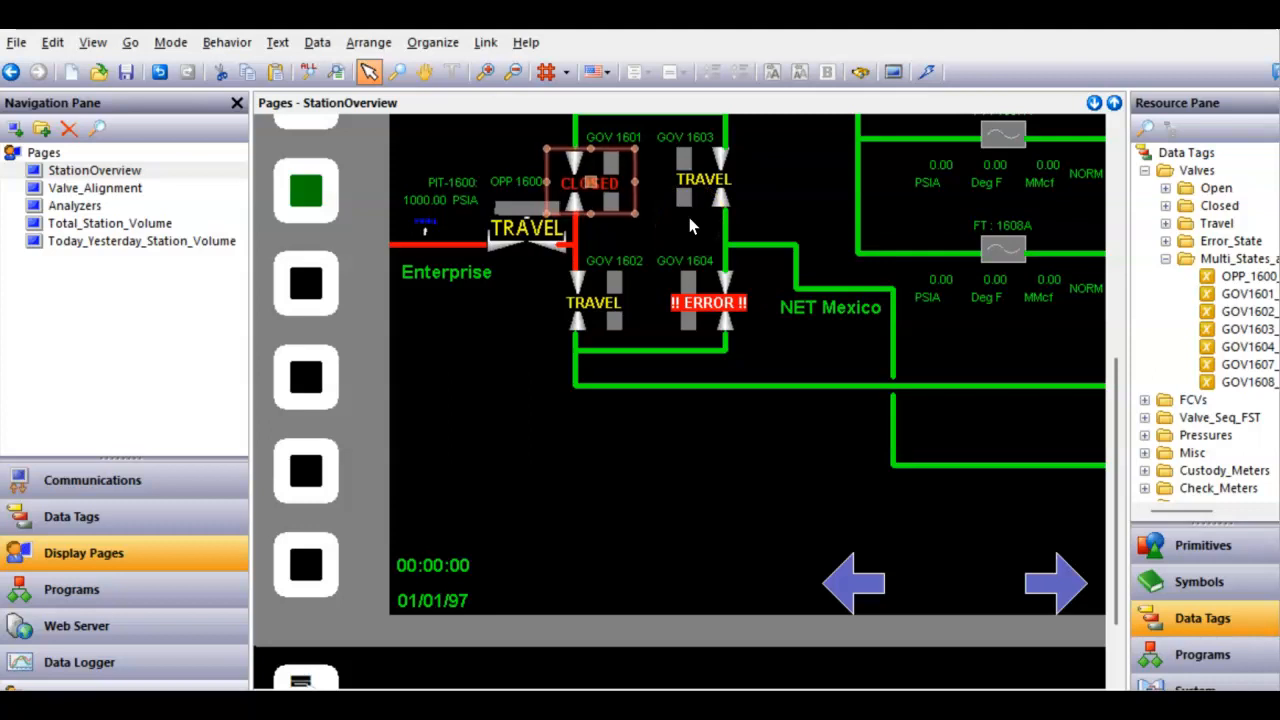
{"action": "left_click", "coordinate": [571, 457]}
{"action": "left_click", "coordinate": [565, 215]}
{"action": "left_click", "coordinate": [591, 313]}
{"action": "left_click", "coordinate": [591, 366]}
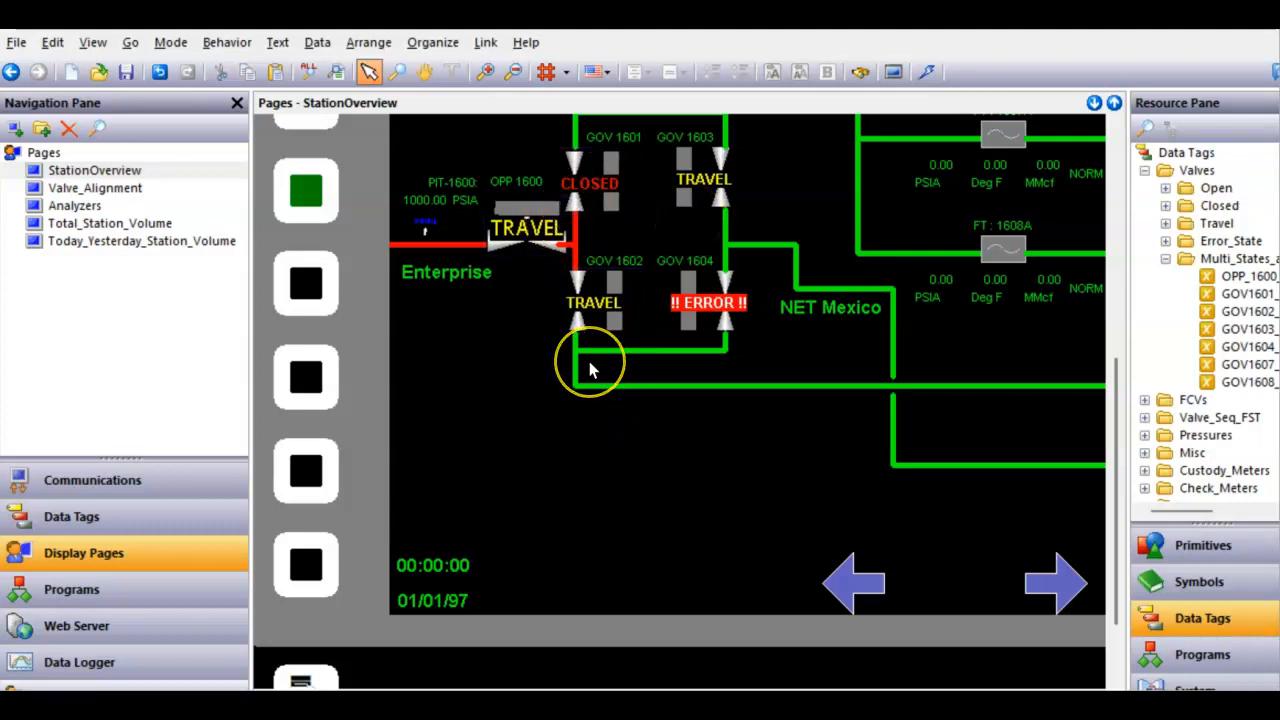
- Copy the GOV1601 widget and paste a duplicate below the valve area
{"action": "right_click", "coordinate": [588, 192]}
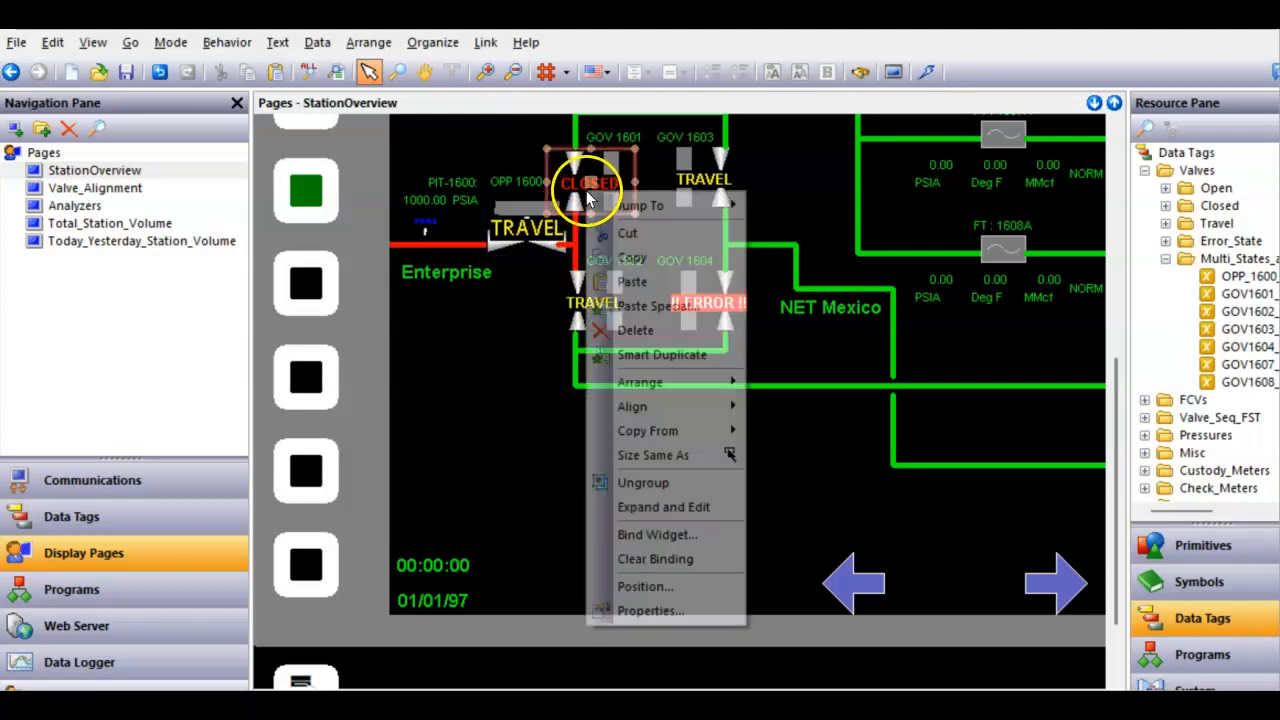
{"action": "left_click", "coordinate": [632, 257]}
{"action": "right_click", "coordinate": [519, 434]}
{"action": "left_click", "coordinate": [525, 440]}
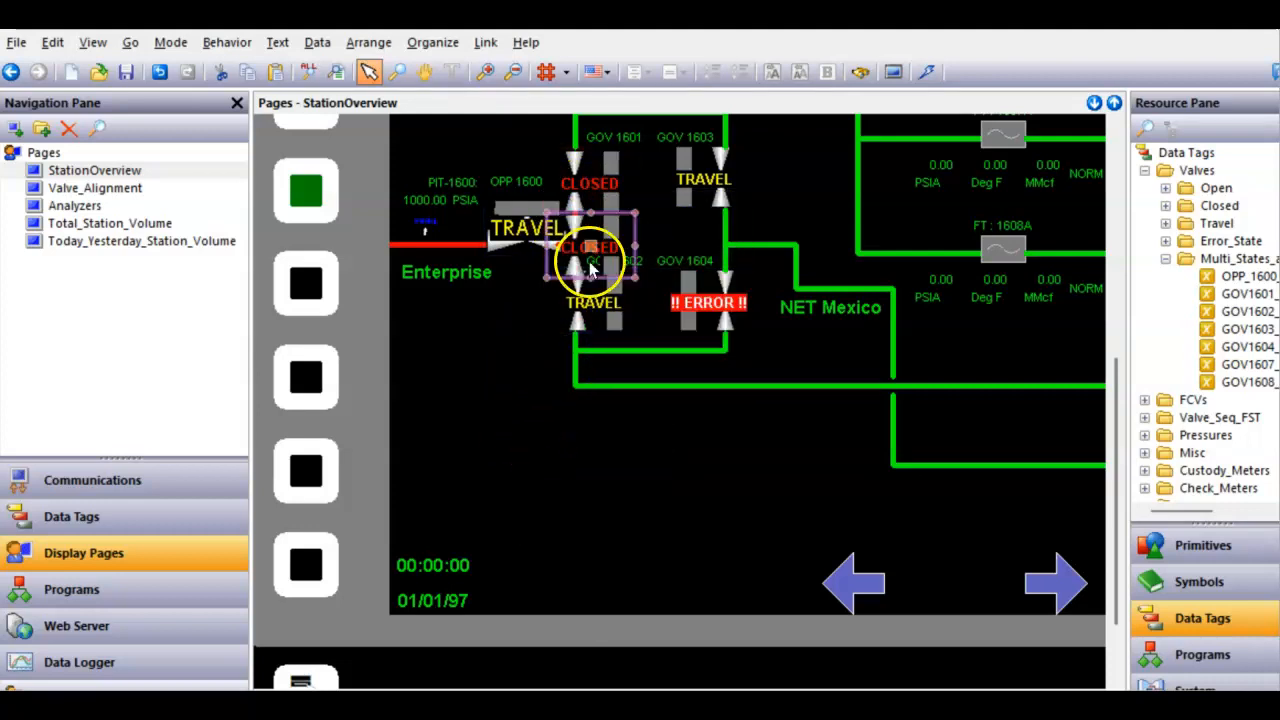
{"action": "left_click", "coordinate": [557, 283]}
{"action": "left_click_drag", "start_coordinate": [557, 283], "coordinate": [490, 410]}
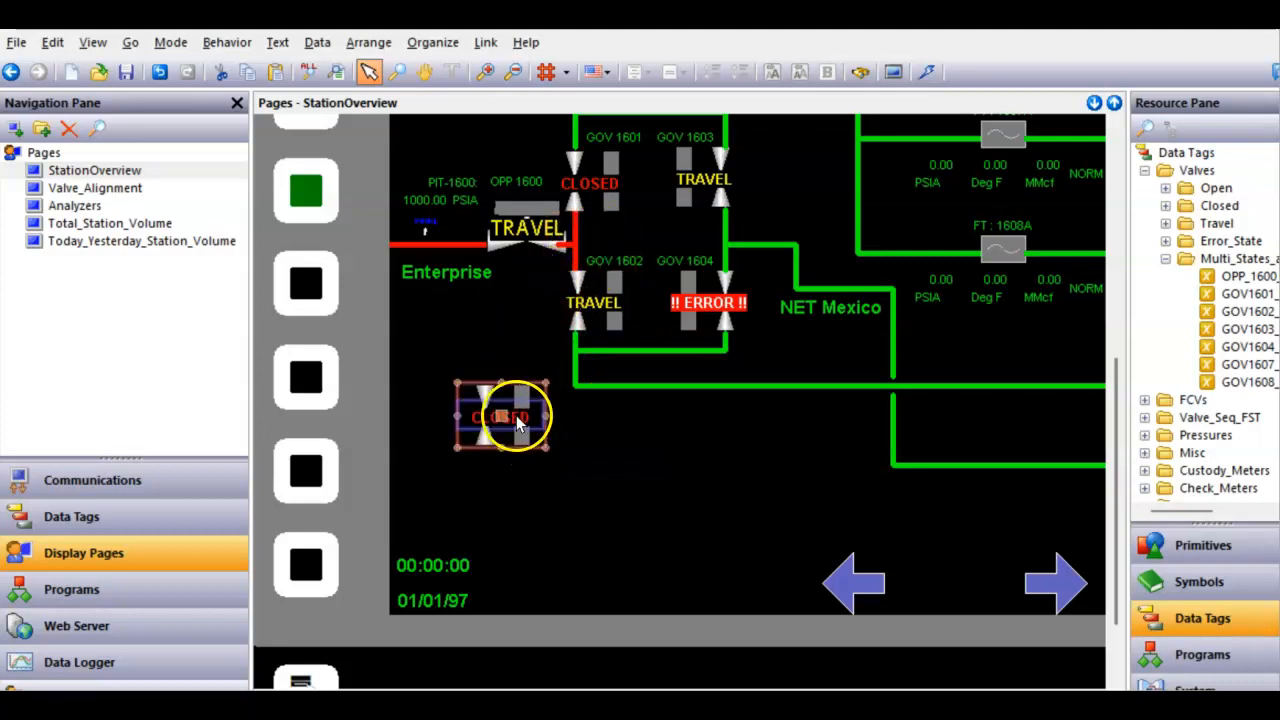
- Clear the duplicate's binding and save it as the widget file Solis_Valve.wid, overwriting the existing file
{"action": "right_click", "coordinate": [514, 415]}
{"action": "left_click", "coordinate": [590, 667]}
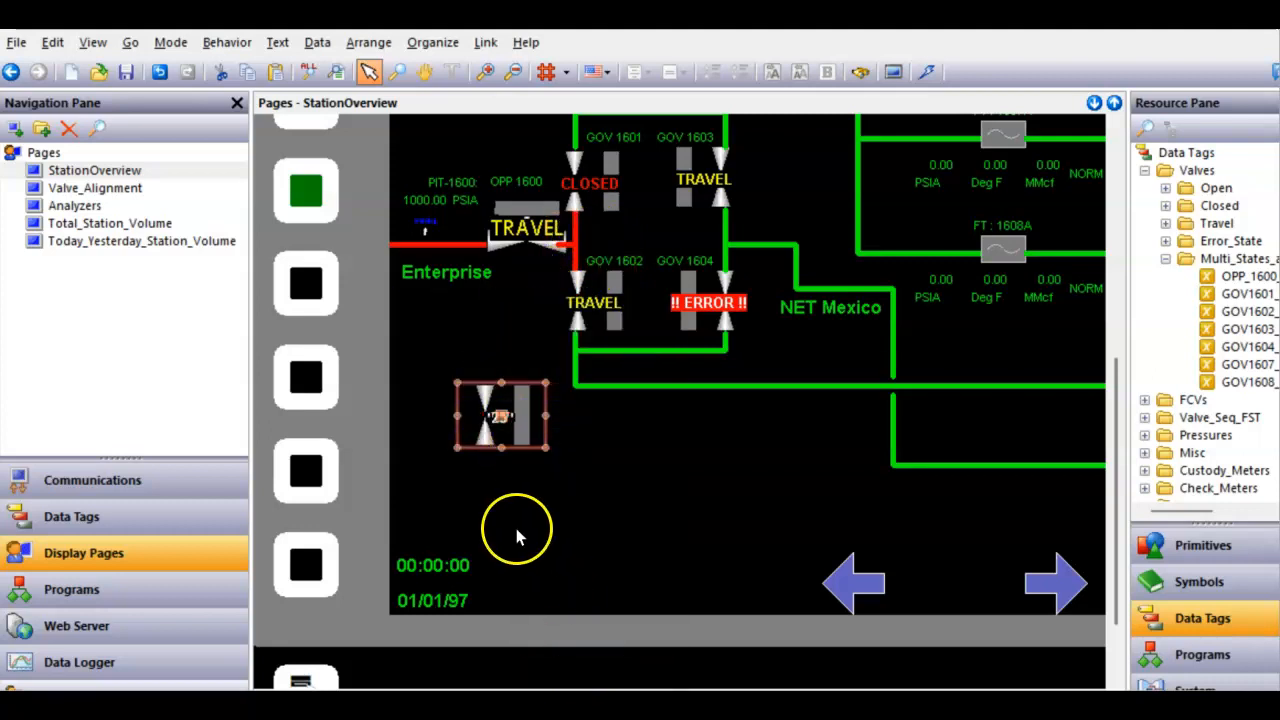
{"action": "left_click", "coordinate": [443, 42]}
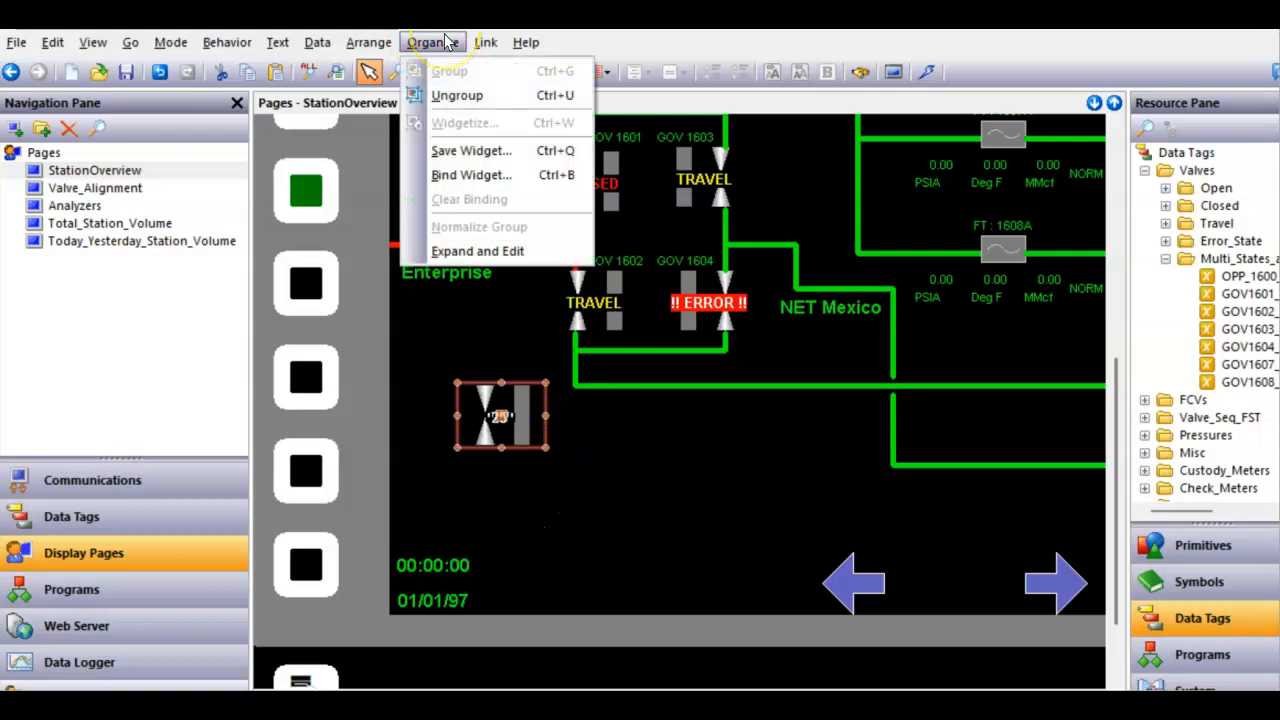
{"action": "left_click", "coordinate": [472, 150]}
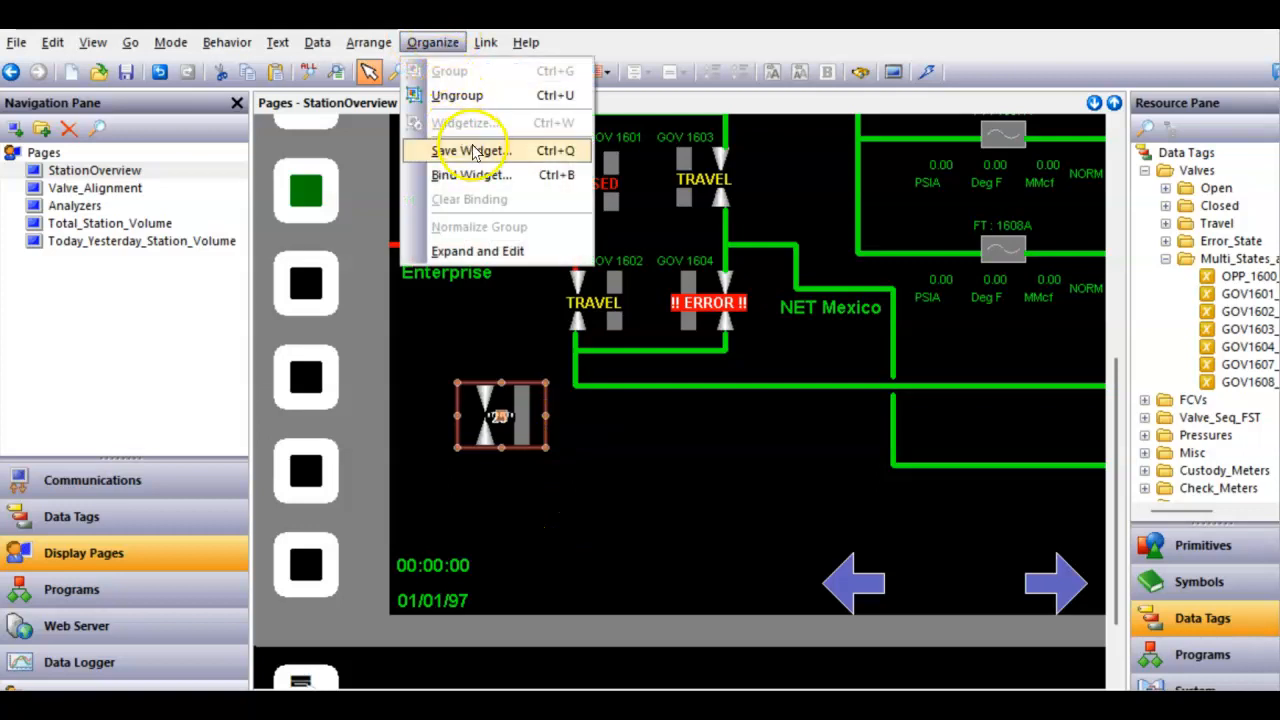
{"action": "left_click", "coordinate": [474, 150]}
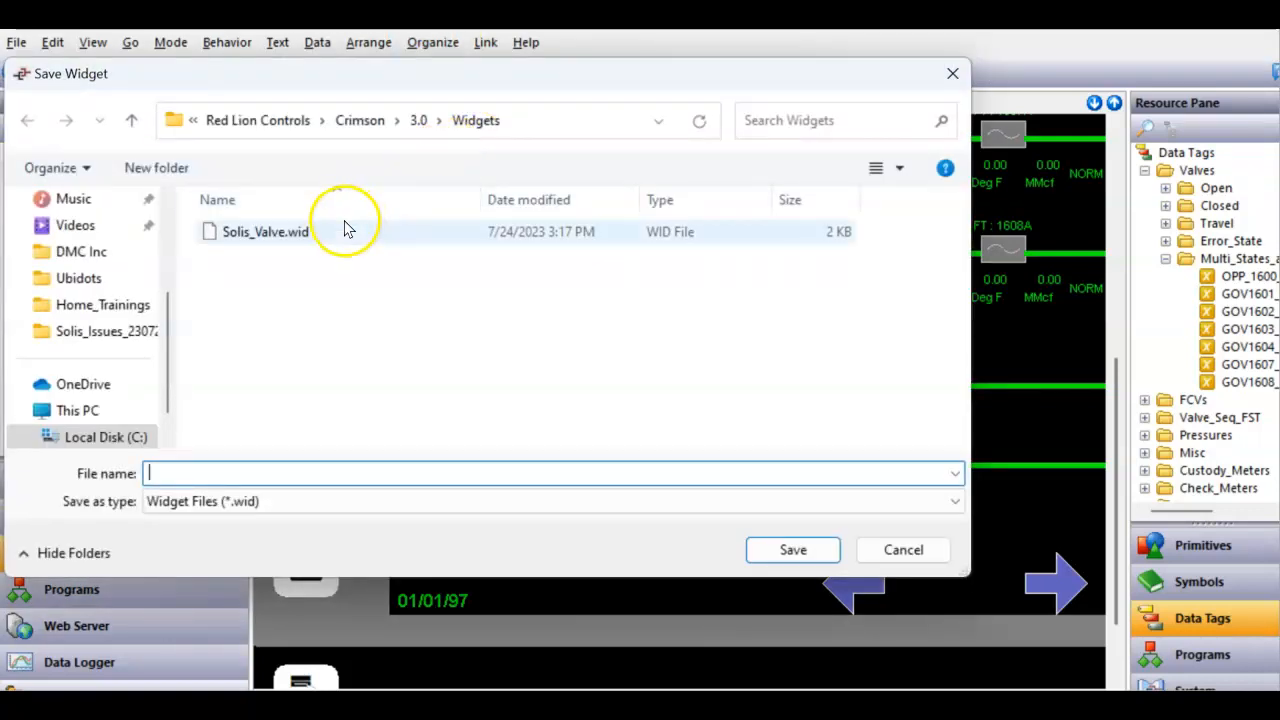
{"action": "left_click", "coordinate": [257, 234]}
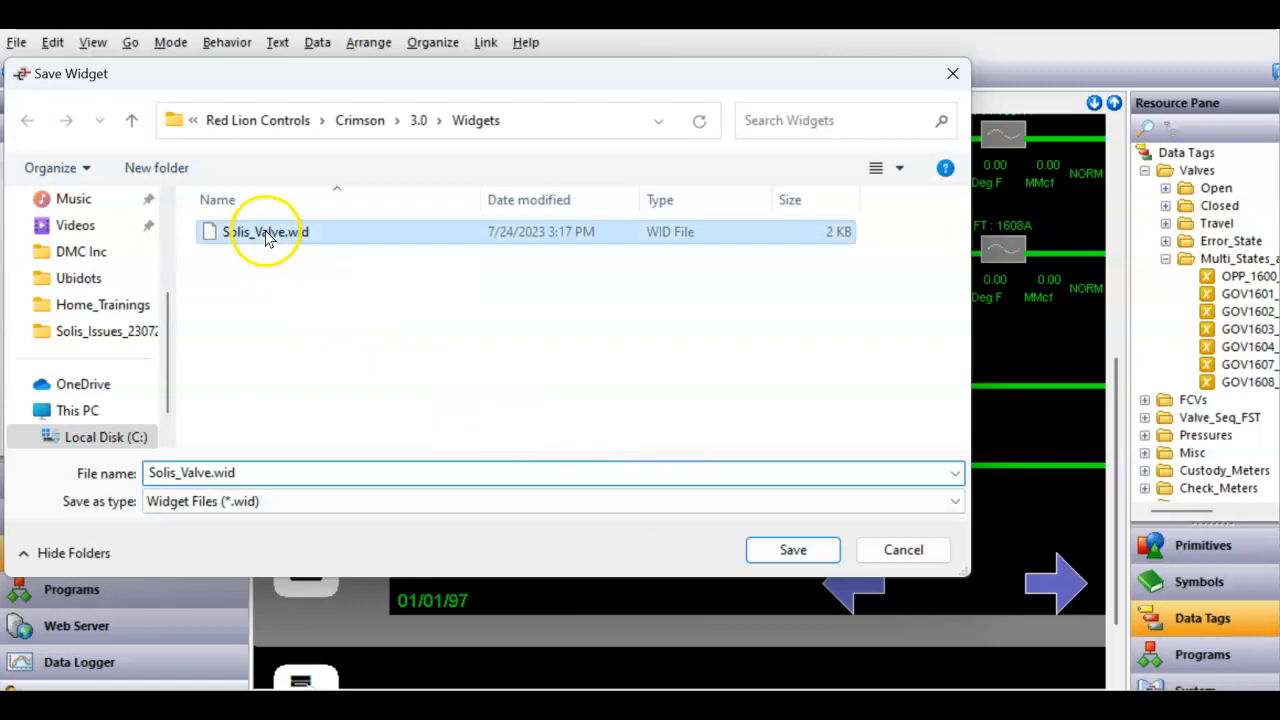
{"action": "left_click", "coordinate": [795, 551]}
{"action": "left_click", "coordinate": [553, 379]}
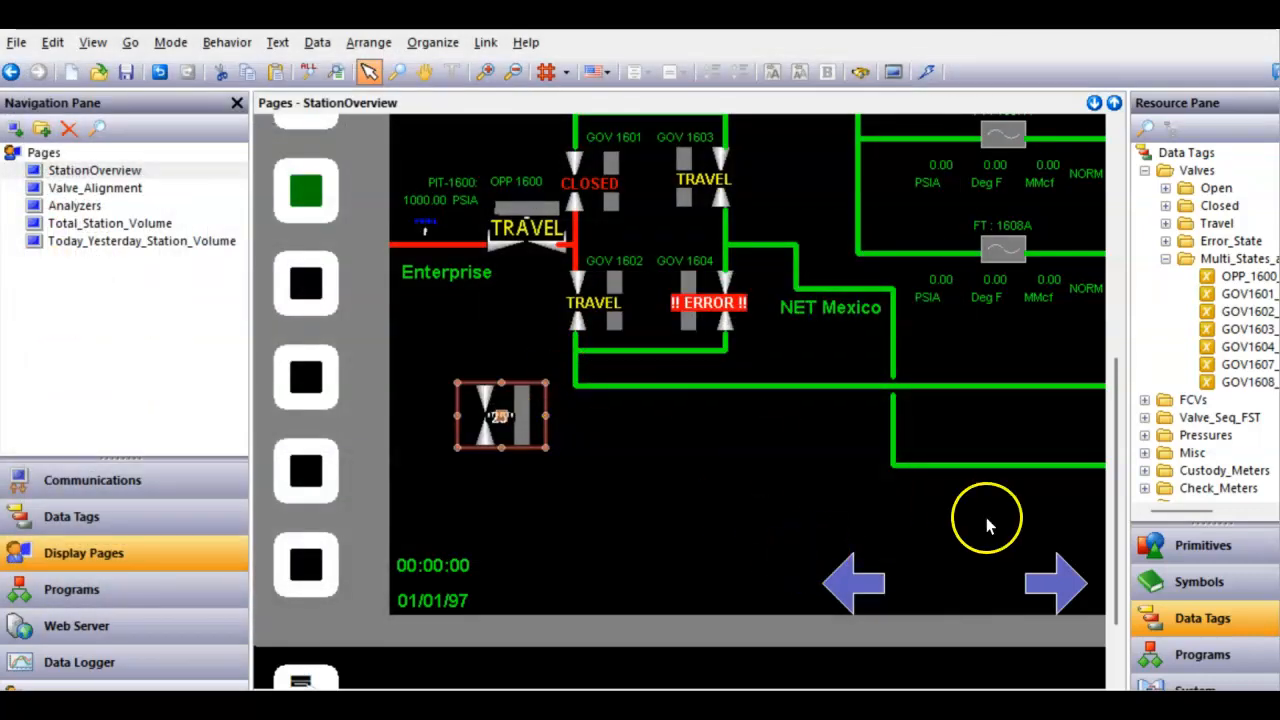
- Open the Widgets category among the primitives to view the saved widget
{"action": "left_click", "coordinate": [1203, 548]}
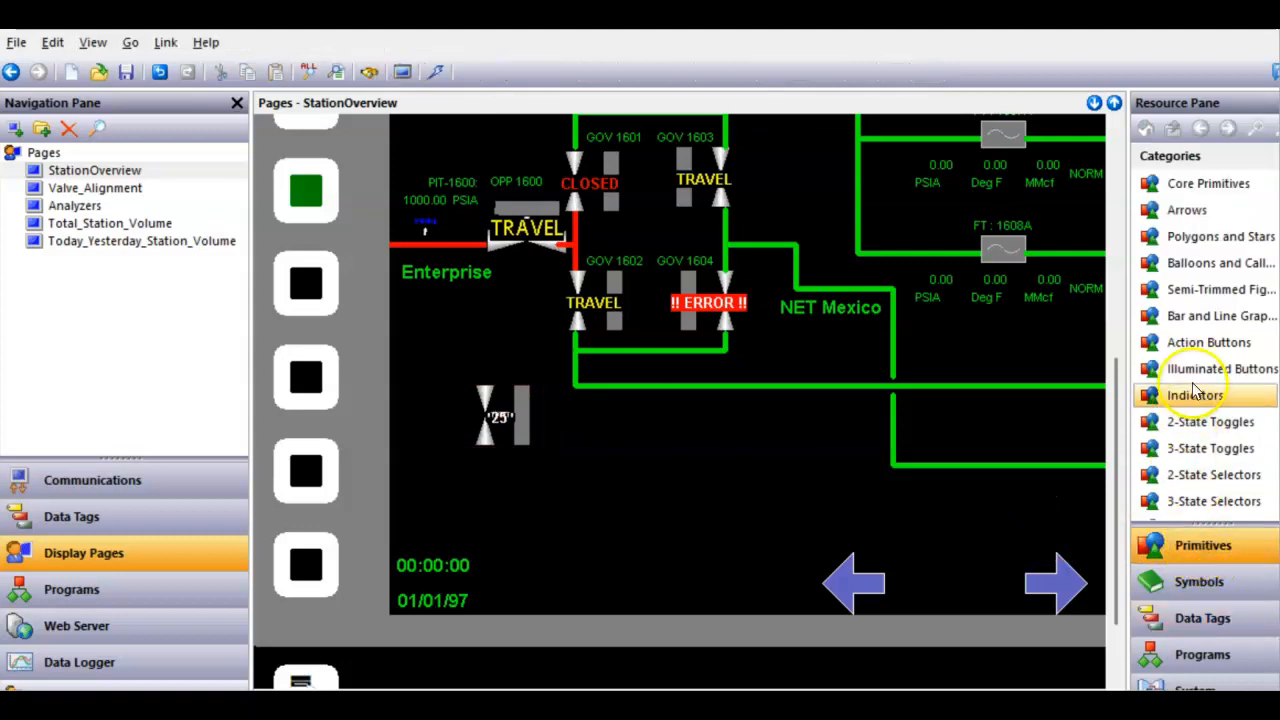
{"action": "scroll", "coordinate": [1190, 400], "scroll_direction": "down", "scroll_amount": 2}
{"action": "left_click", "coordinate": [1210, 508]}
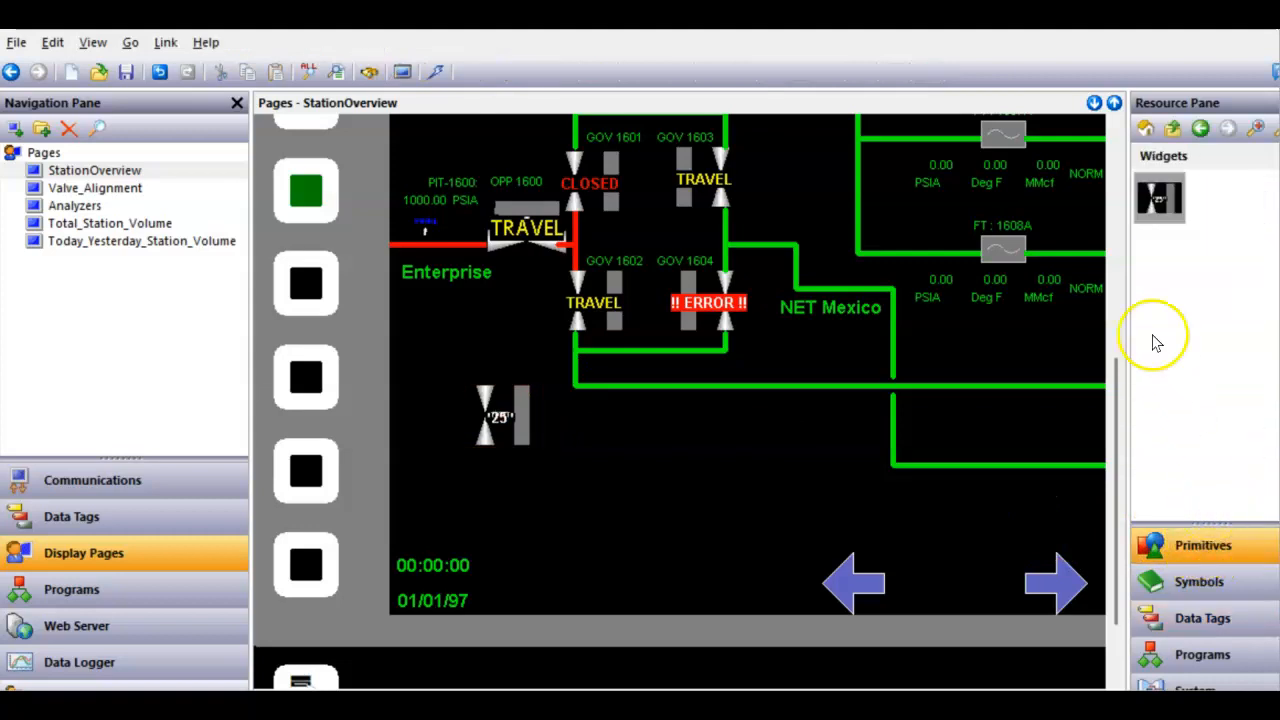
{"action": "mouse_move", "coordinate": [1157, 216]}
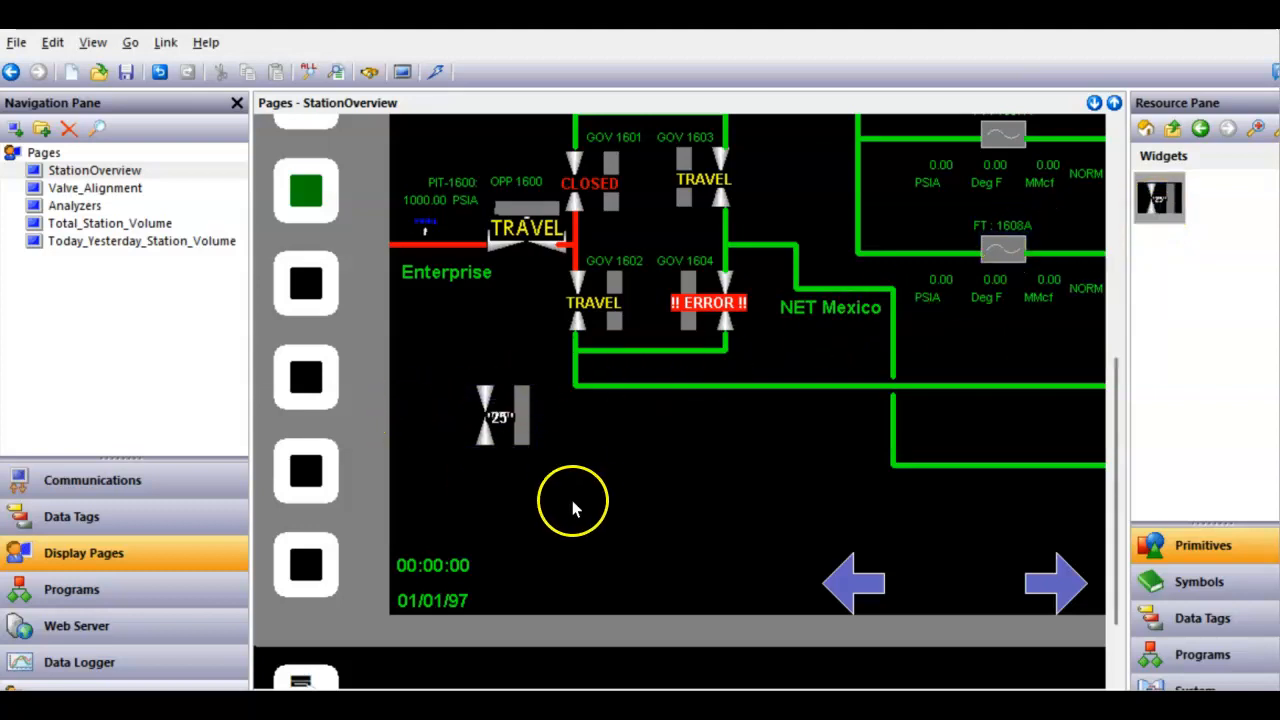
{"action": "scroll", "coordinate": [592, 484], "scroll_direction": "down", "scroll_amount": 2}
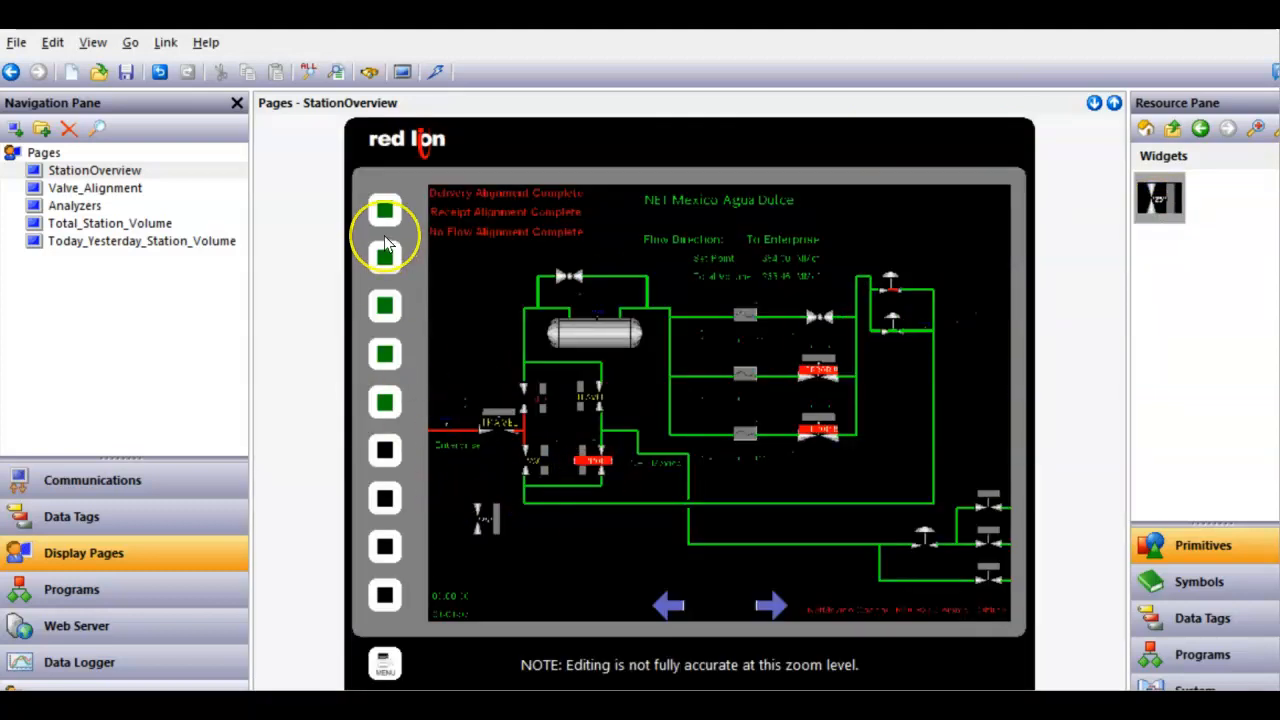